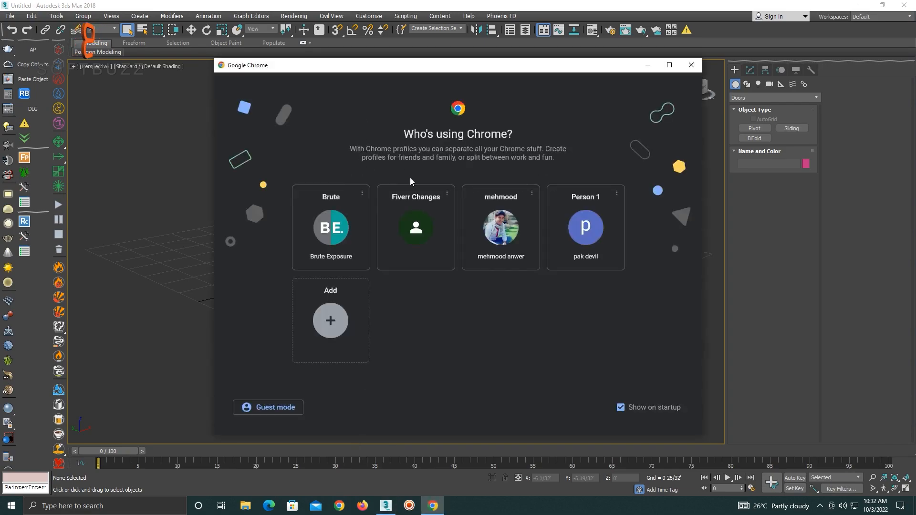
- Open the browser profile, go to google.com and search the images for "Wine Glass"
click(492, 226)
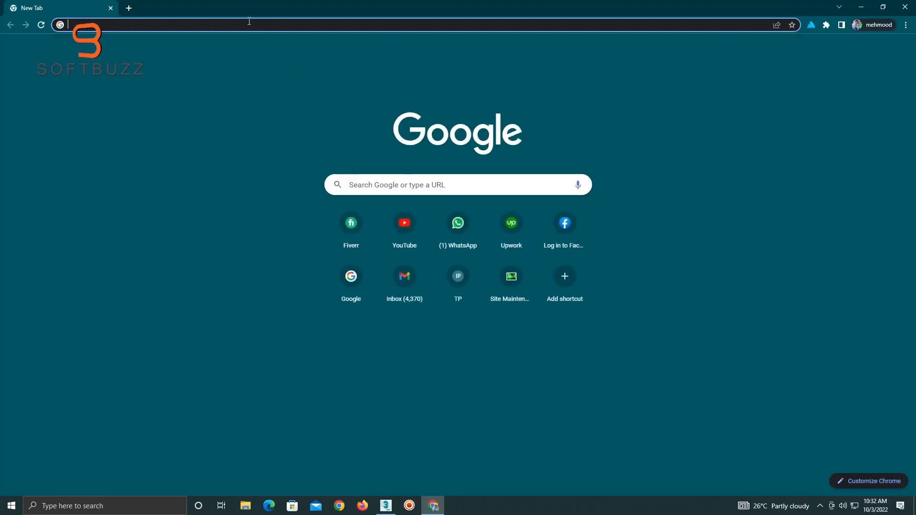
text(google.com)
key(Return)
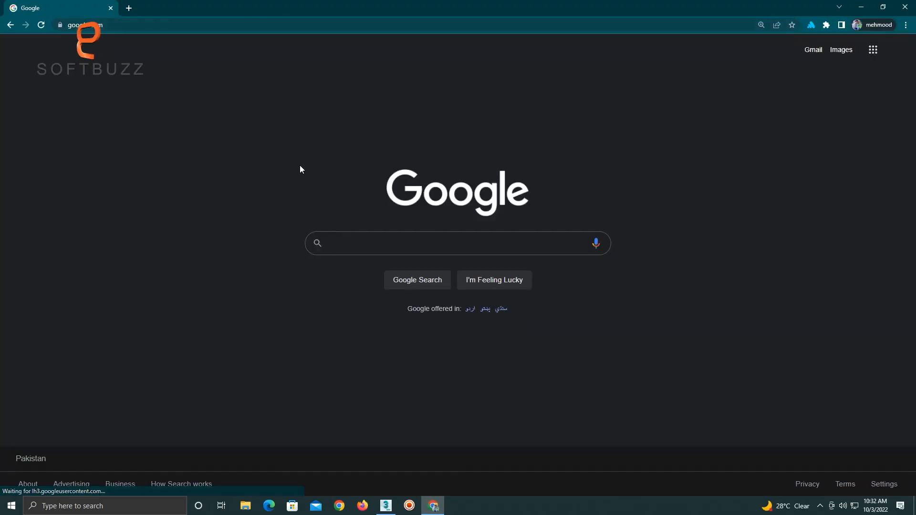
text(Wine Glass)
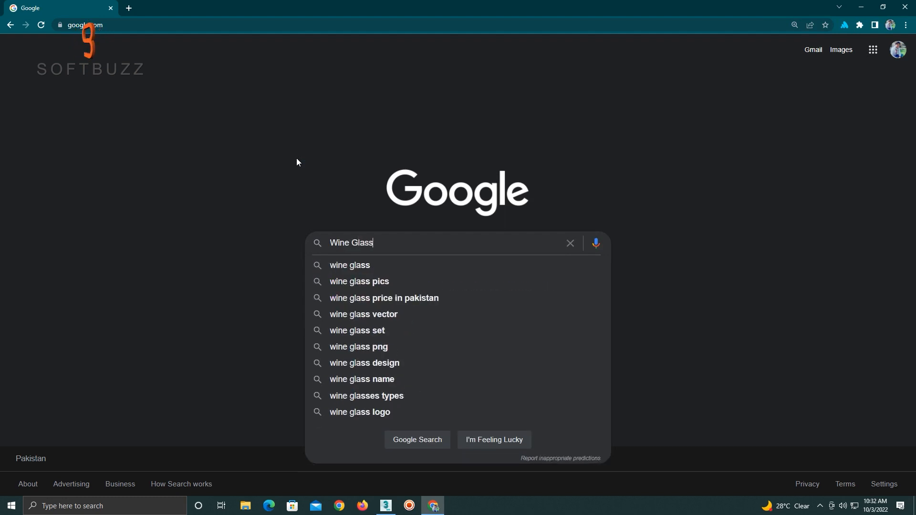
key(Return)
click(187, 97)
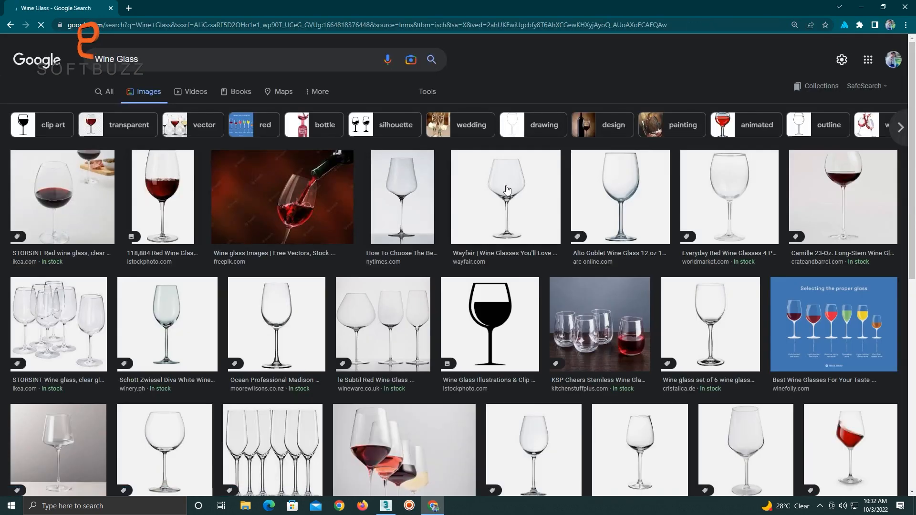
- Compare several wine glass pictures and preview the Ocean Professional Madison glass as the shape reference
click(469, 228)
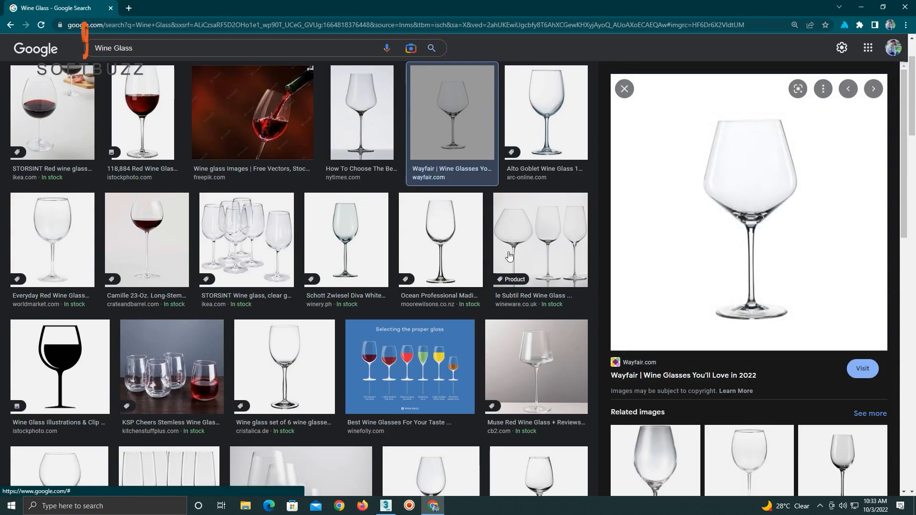
click(435, 248)
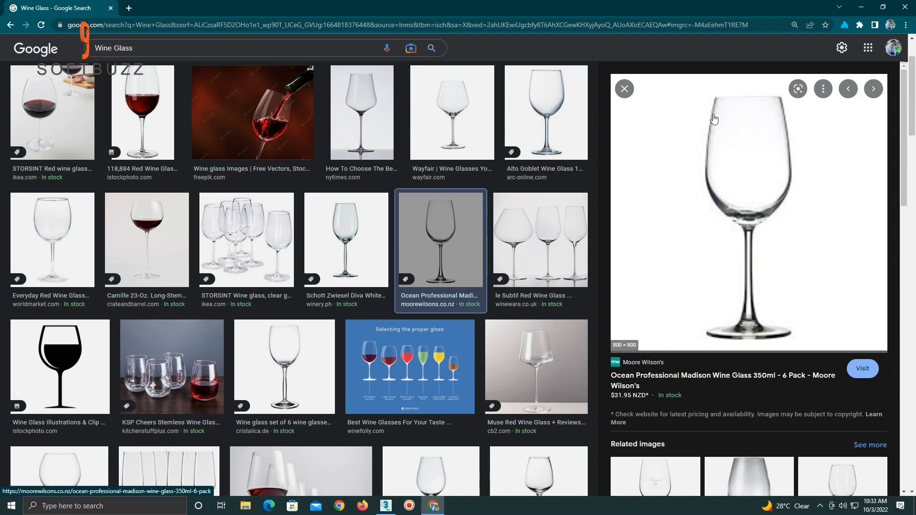
click(539, 252)
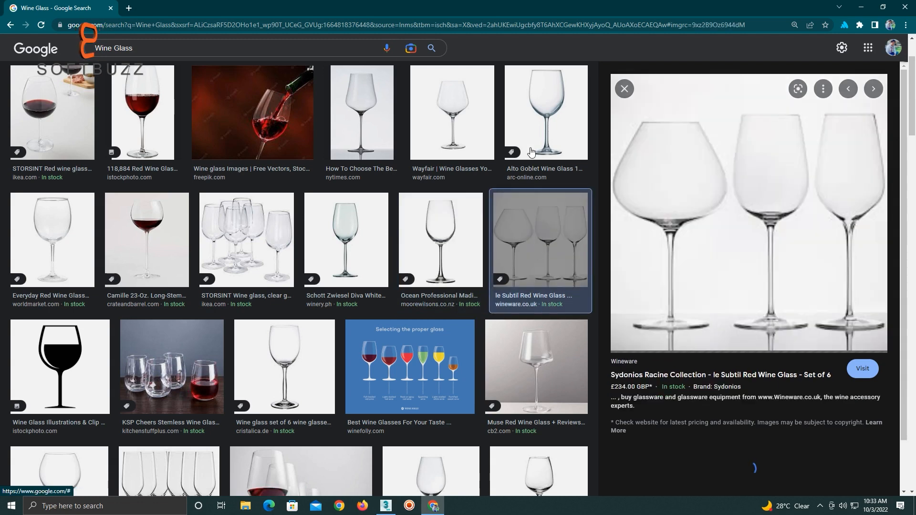
click(573, 143)
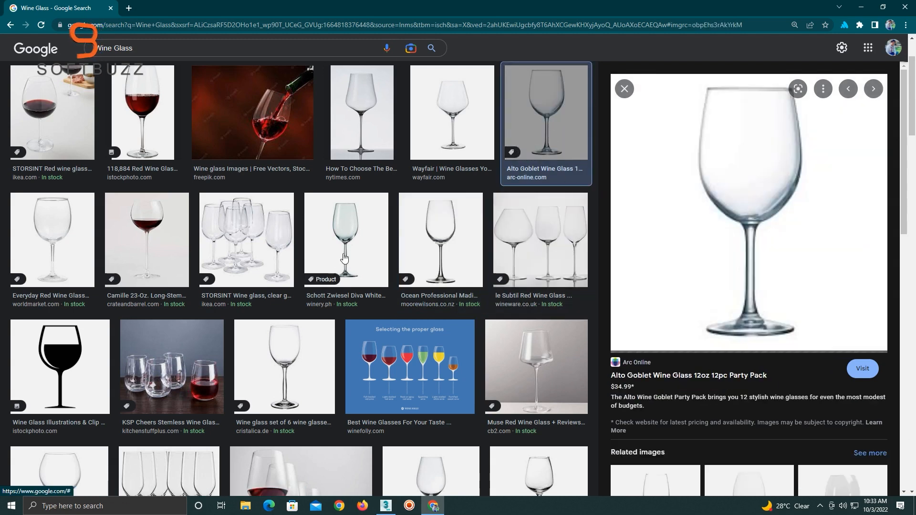
click(65, 238)
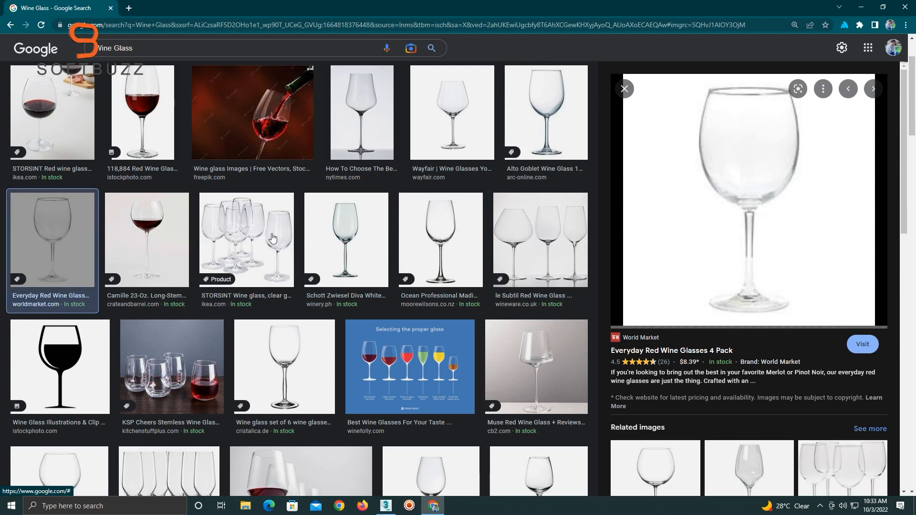
click(320, 225)
click(413, 232)
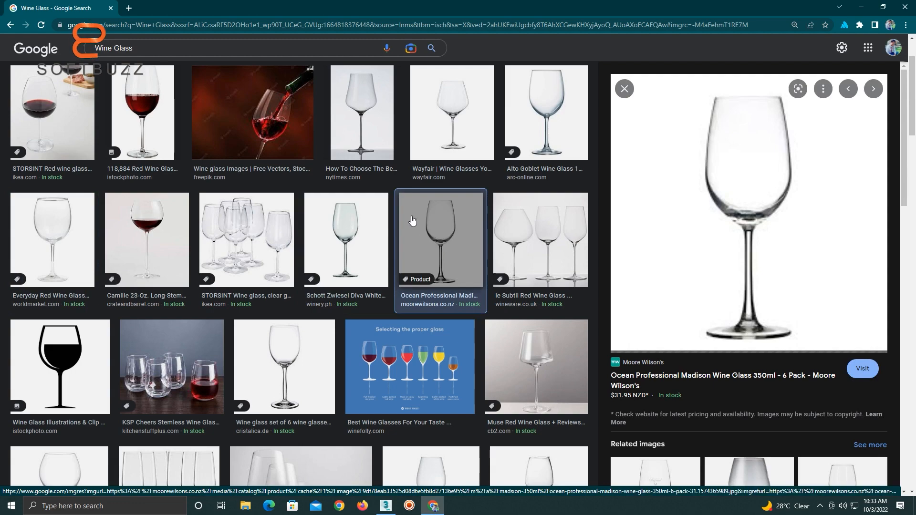
- Switch to 3ds Max and maximize the Front view
click(861, 5)
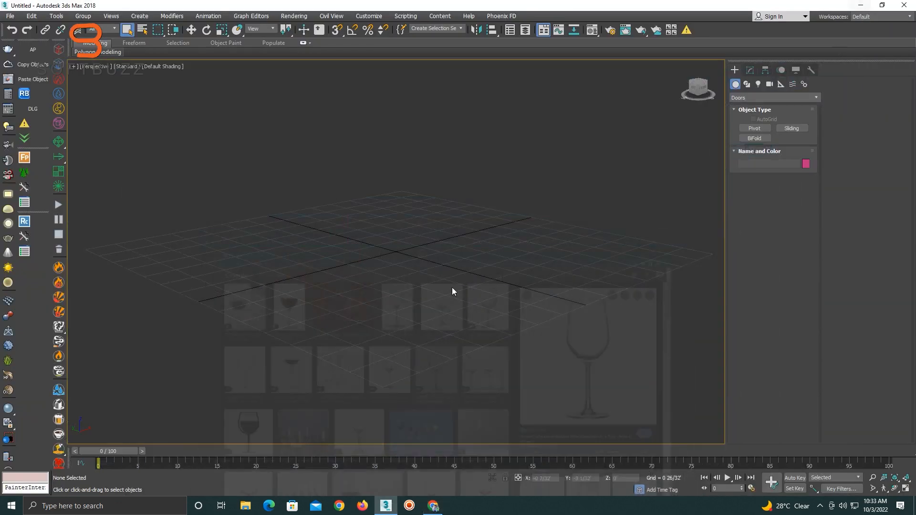
key(alt+w)
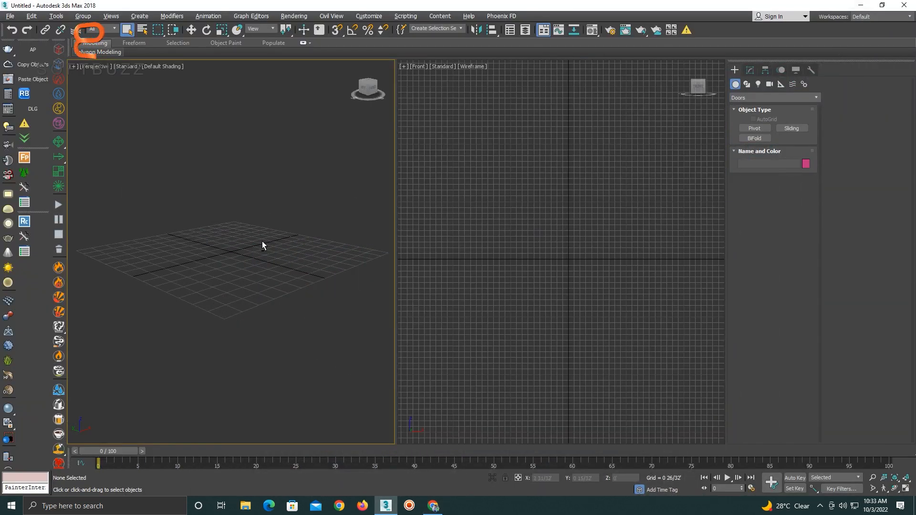
click(523, 242)
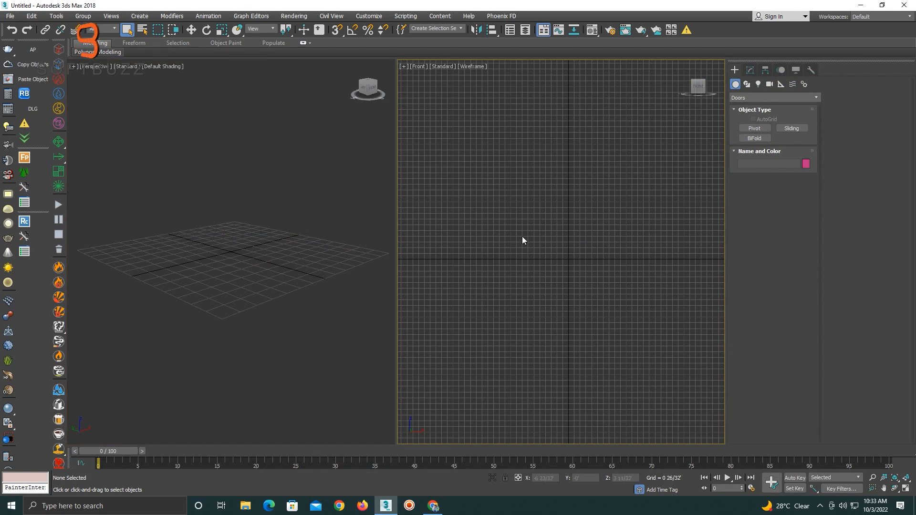
key(alt+z)
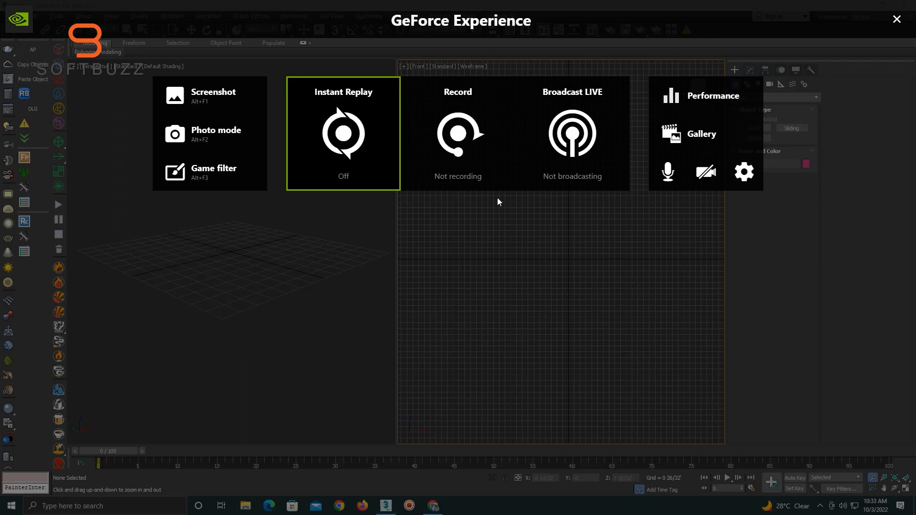
key(alt+z)
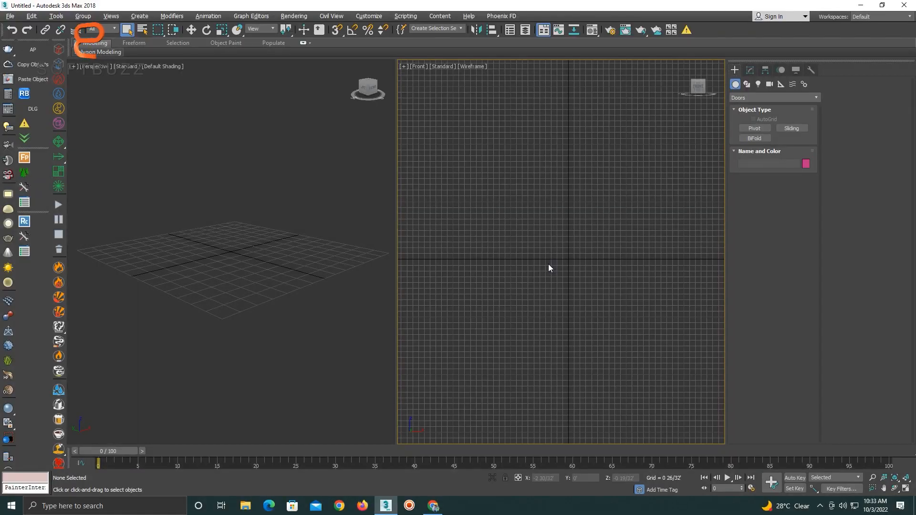
key(alt+w)
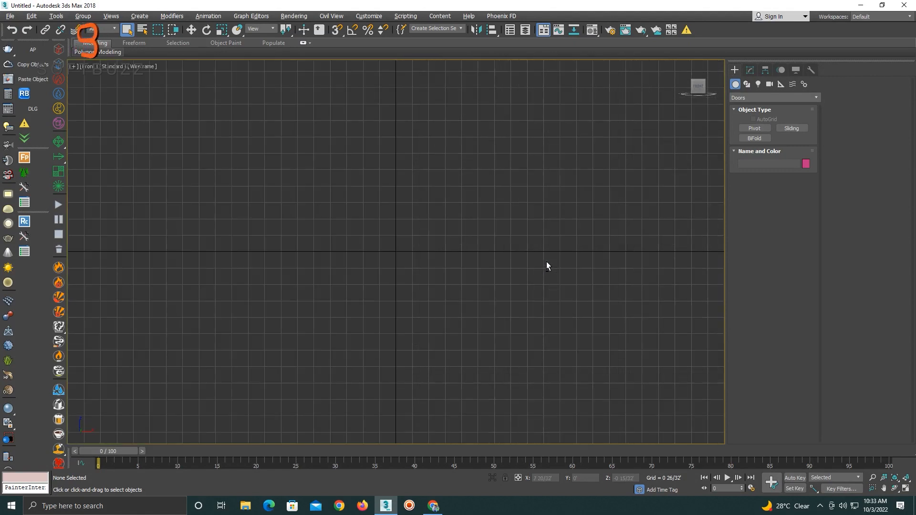
- Draw a stepped half-profile of the glass with the Line tool: vertical bowl side, short bowl bottom, long stem and horizontal base
click(747, 84)
click(751, 136)
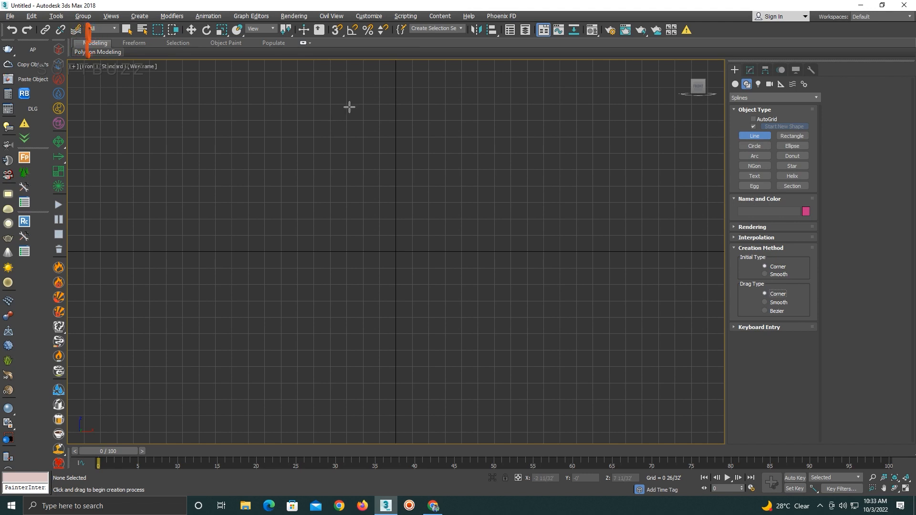
click(352, 112)
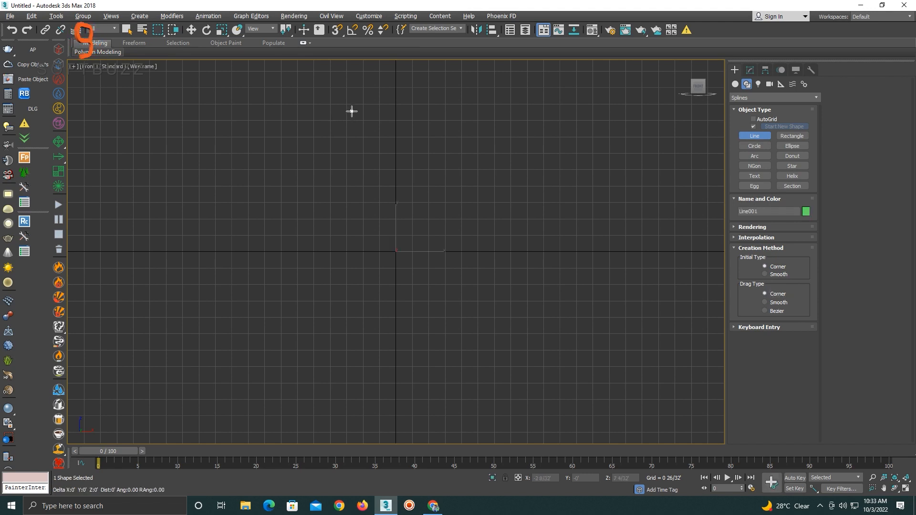
click(351, 249)
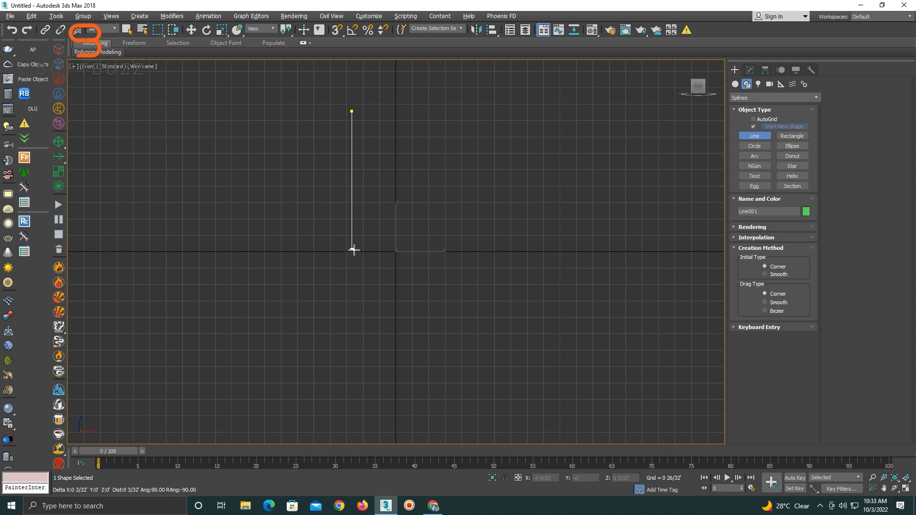
click(403, 249)
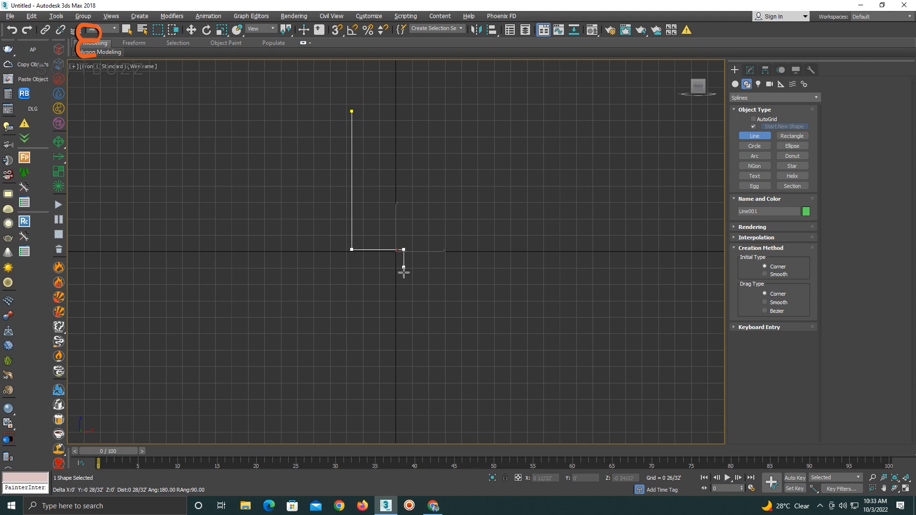
click(405, 395)
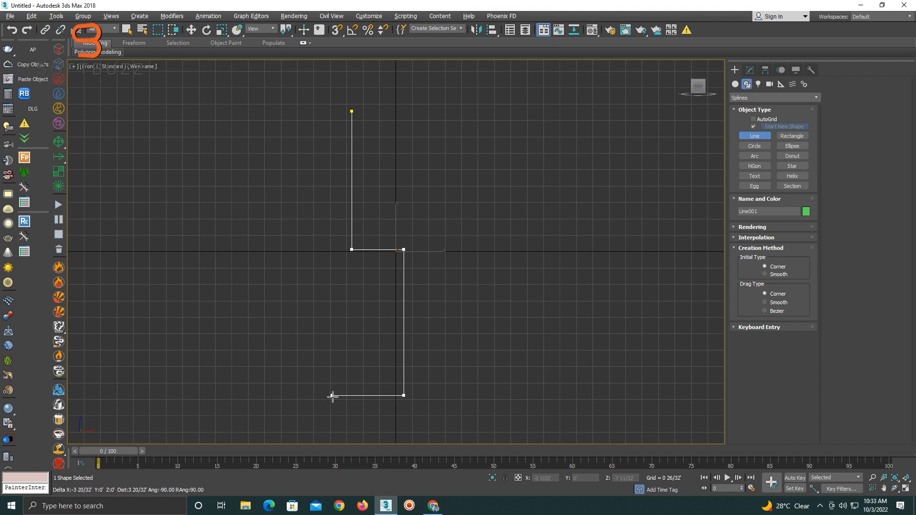
click(335, 395)
right_click(253, 340)
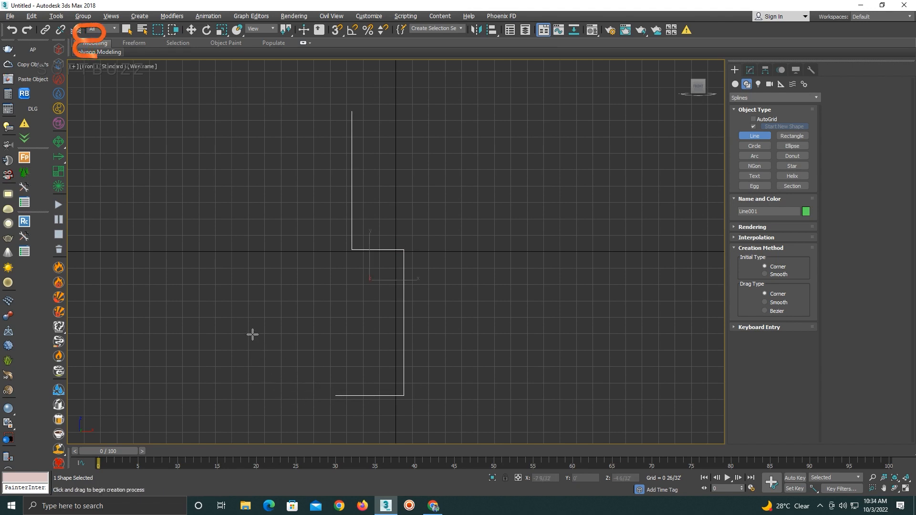
- In vertex mode, refine the profile by adding a vertex midway along the bowl's vertical side
click(751, 70)
click(762, 231)
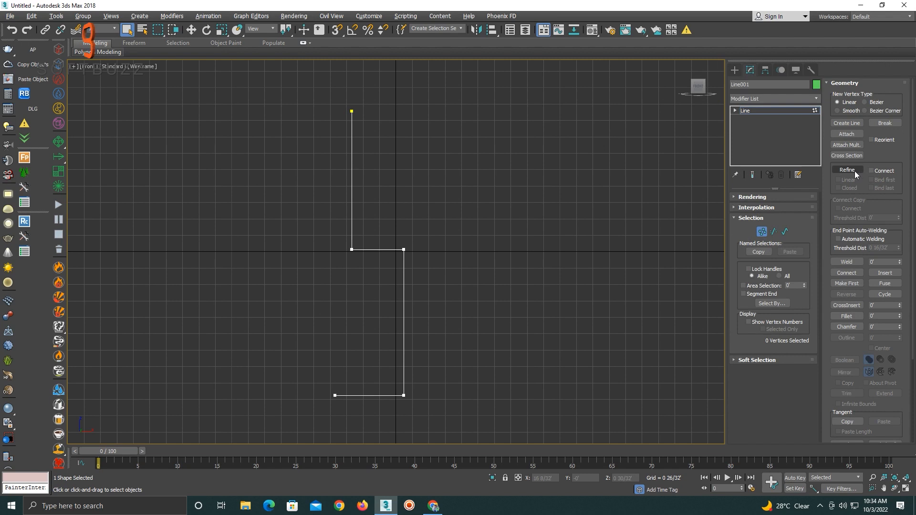
right_click(406, 225)
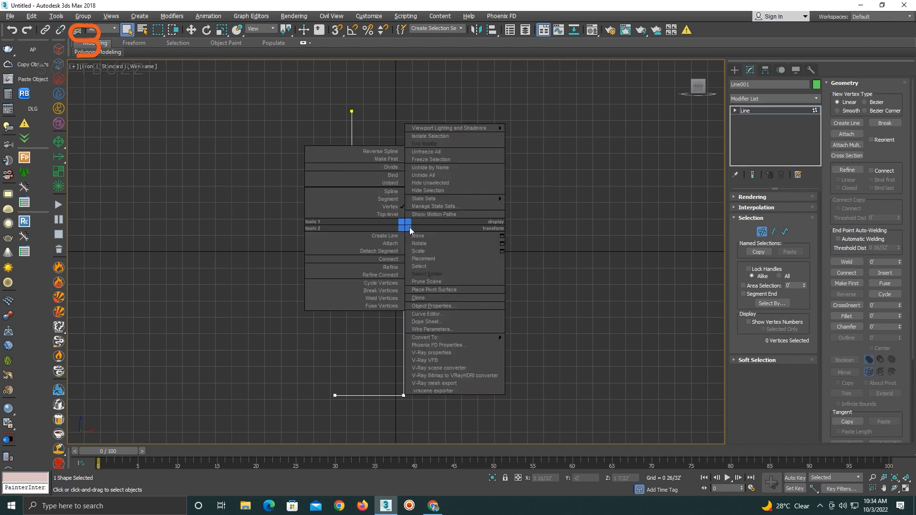
click(397, 271)
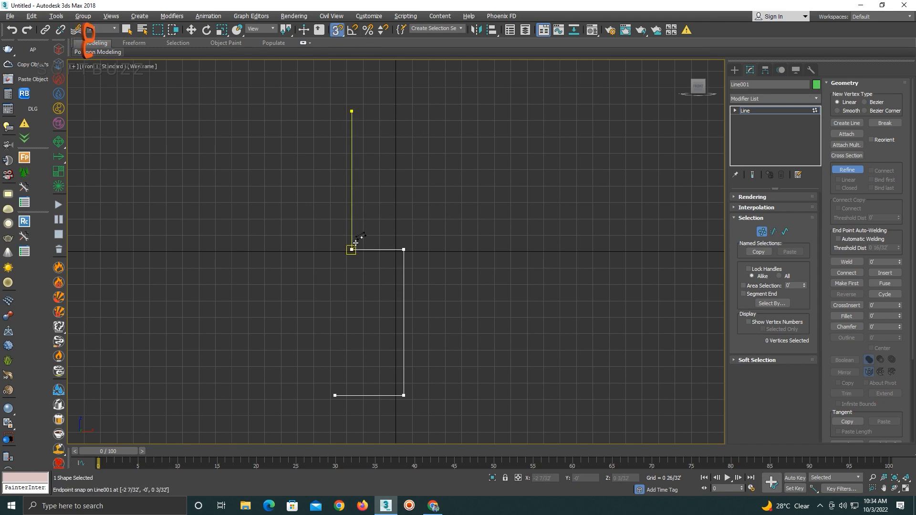
click(351, 182)
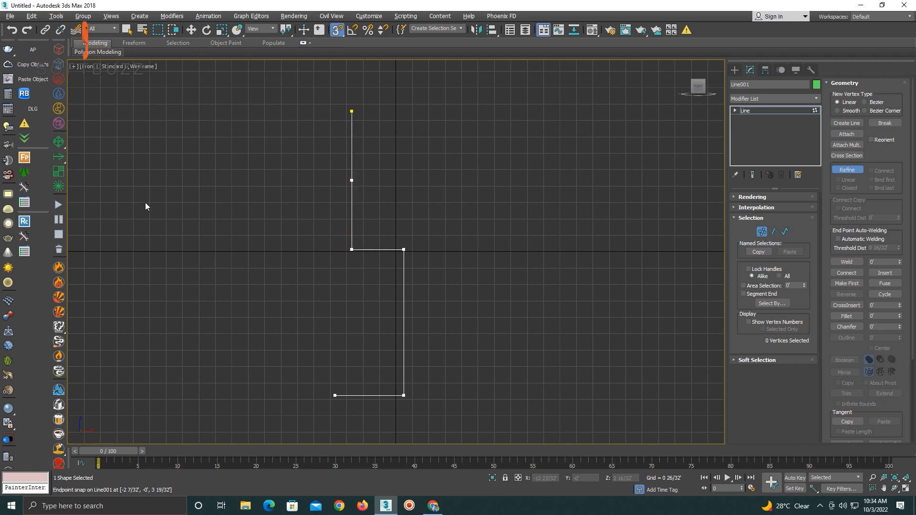
- Turn off snapping and move the bowl's lower outer vertex slightly upward so the bowl's bottom slopes toward the stem
click(191, 30)
drag(310, 238, 350, 224)
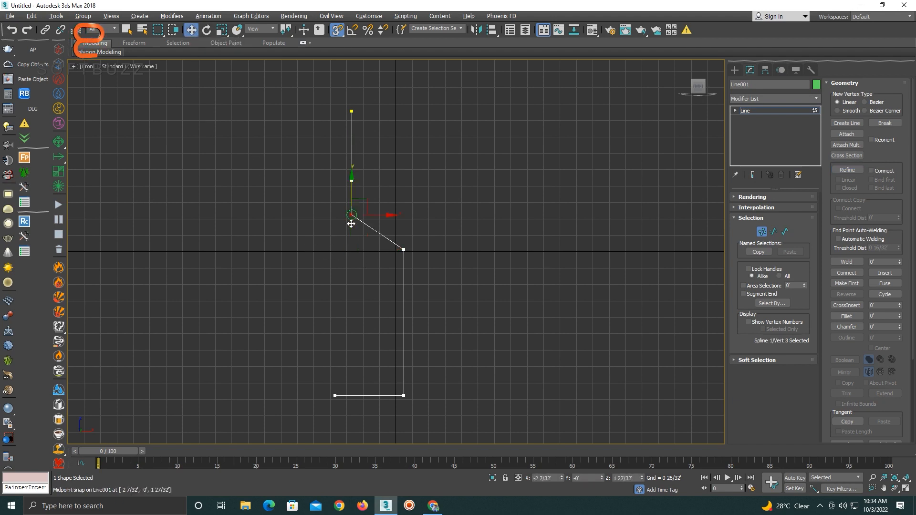
key(ctrl+z)
key(d)
key(d)
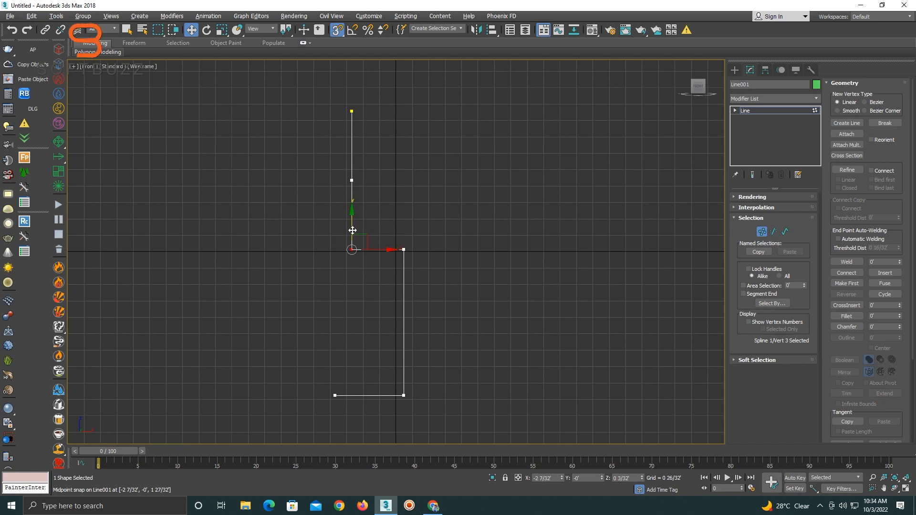
key(s)
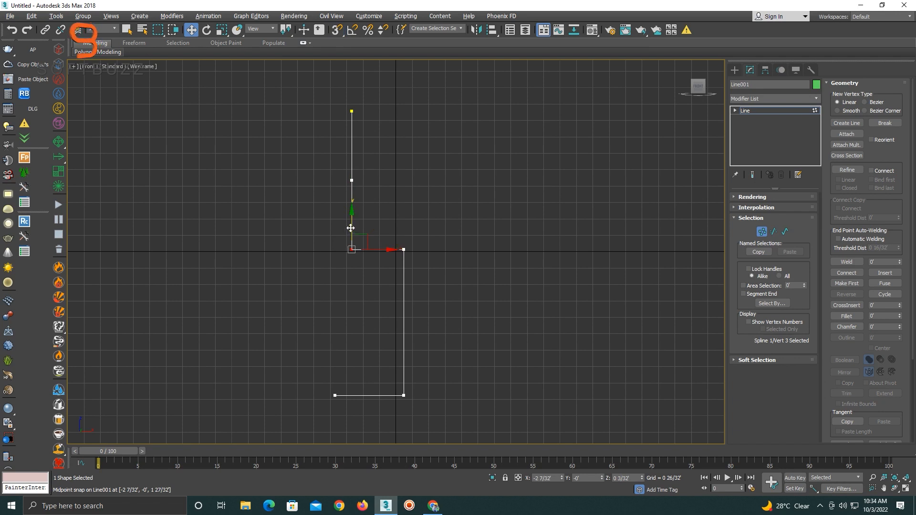
drag(350, 229, 350, 223)
- Move the base's outer end vertex inward to X about -1 27/32' and raise the bowl's middle vertex to Z about 3 27/32'
click(335, 396)
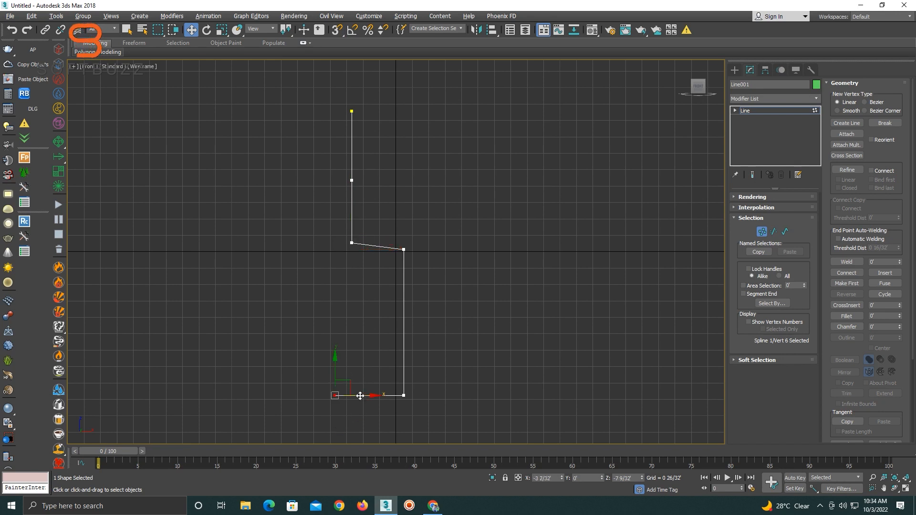
drag(359, 396, 384, 396)
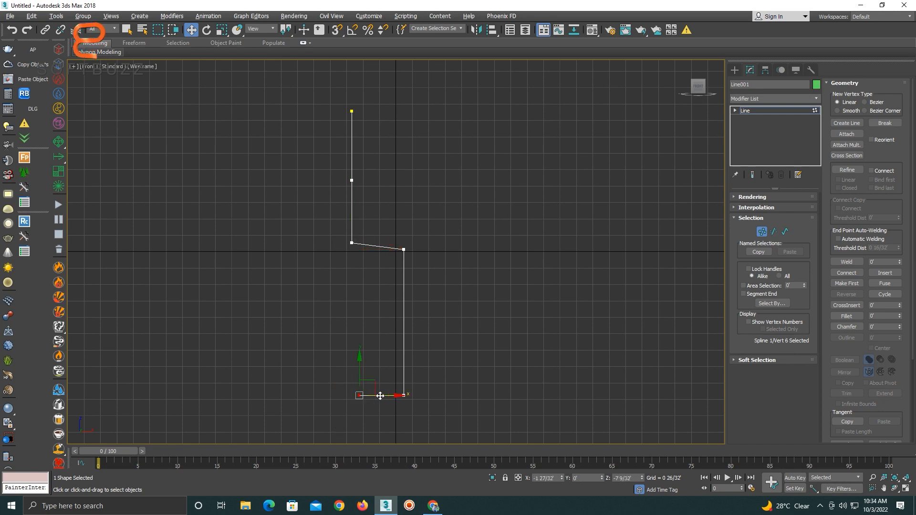
mouse_move(363, 167)
mouse_down()
mouse_move(333, 189)
mouse_move(350, 161)
mouse_up()
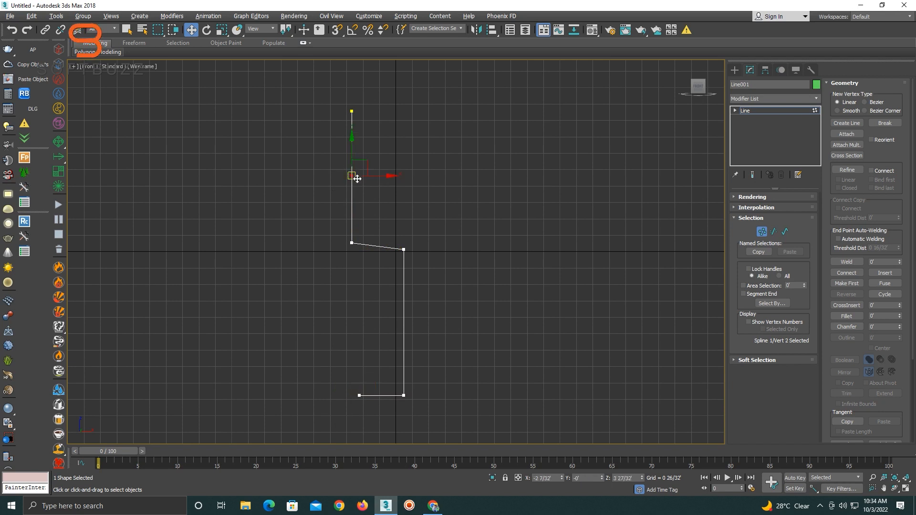
- Convert the bowl's middle vertex to Bezier and move it slightly outward to curve the bowl side
right_click(363, 177)
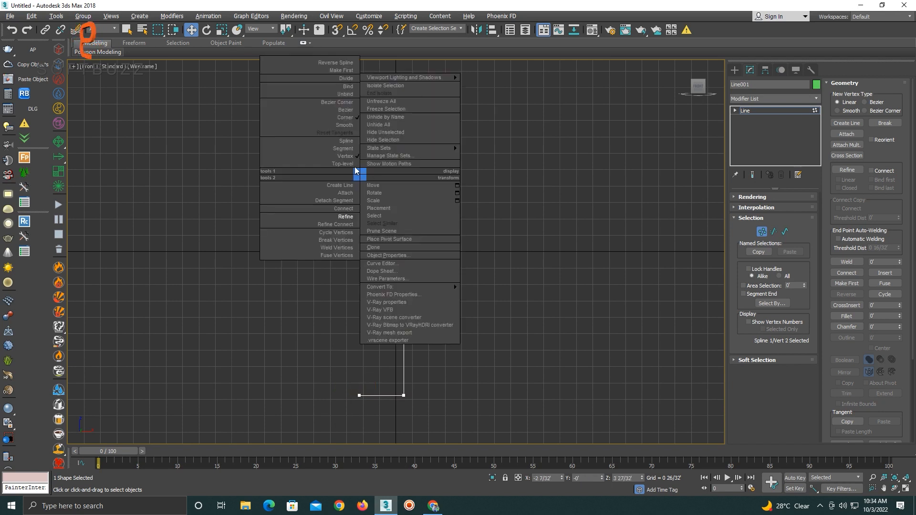
click(342, 107)
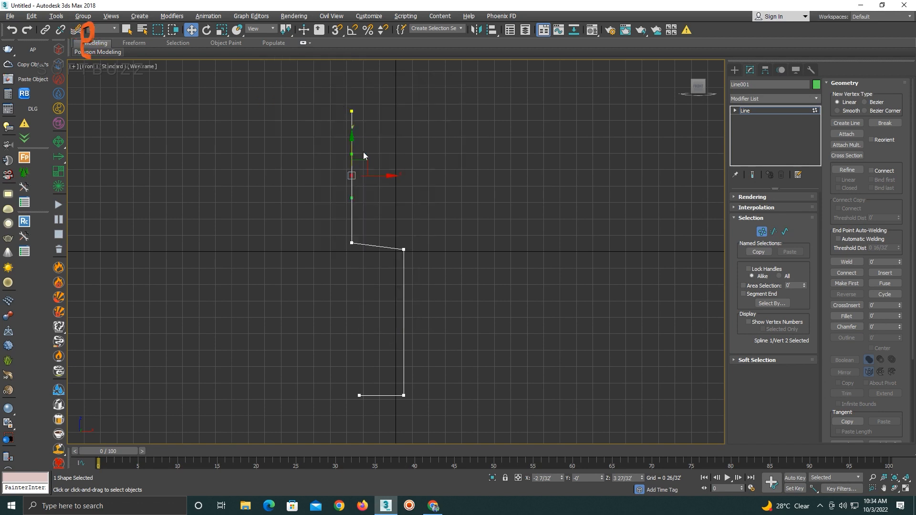
drag(372, 176, 364, 178)
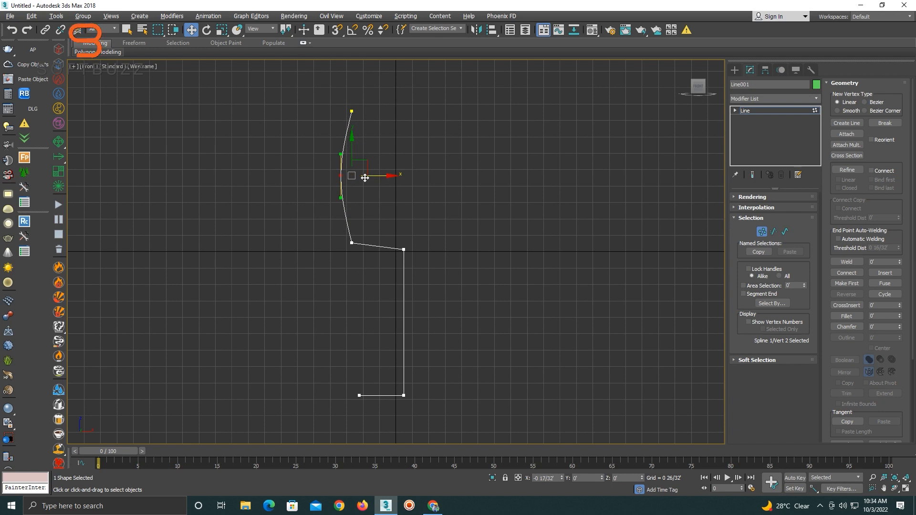
- Move the bowl's middle vertex outward to X about -2 26/32' and shift the bowl's three outer vertices slightly toward the stem
drag(365, 178, 365, 178)
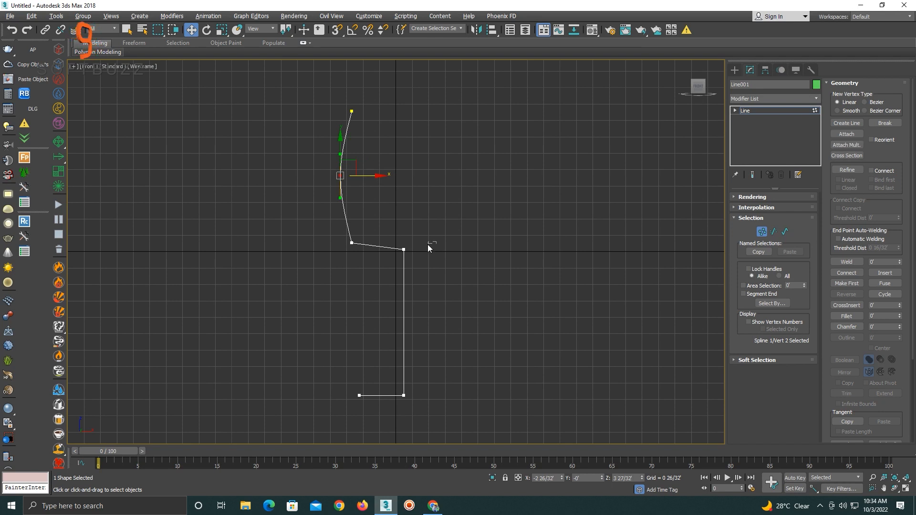
drag(417, 250, 410, 273)
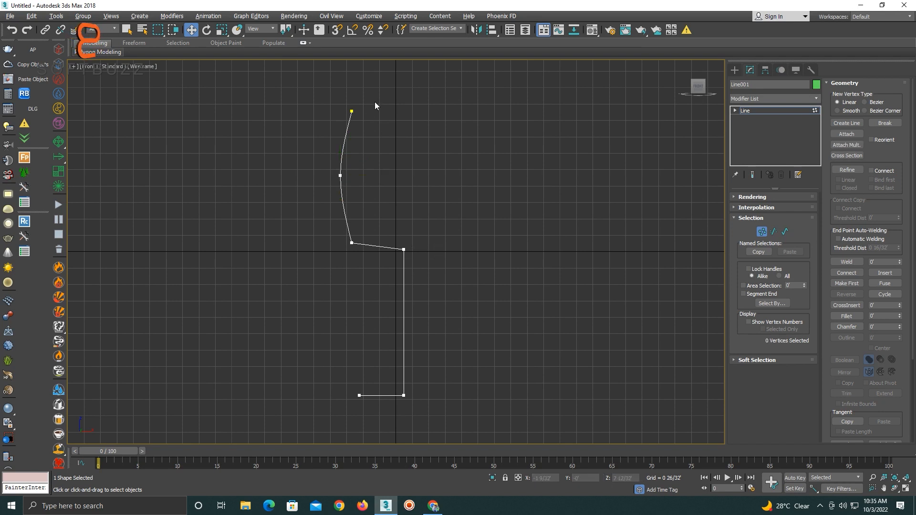
drag(328, 232, 341, 267)
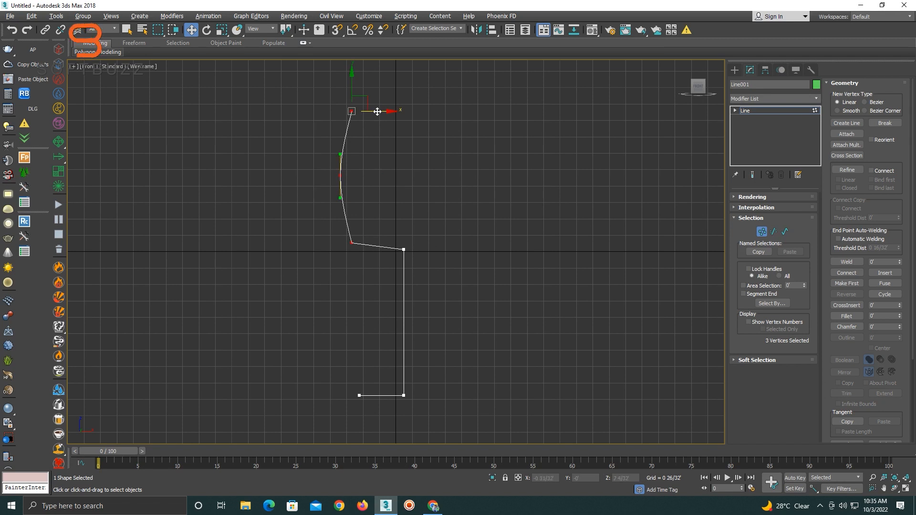
drag(375, 110, 381, 111)
click(432, 231)
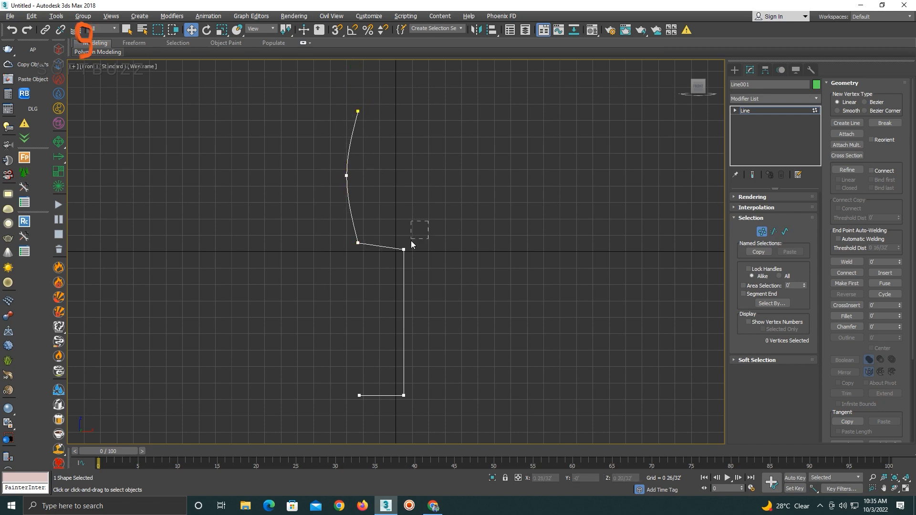
- Fillet the bowl's lower outer corner and the stem's upper corner together by about 1 23/32'
drag(412, 244, 339, 268)
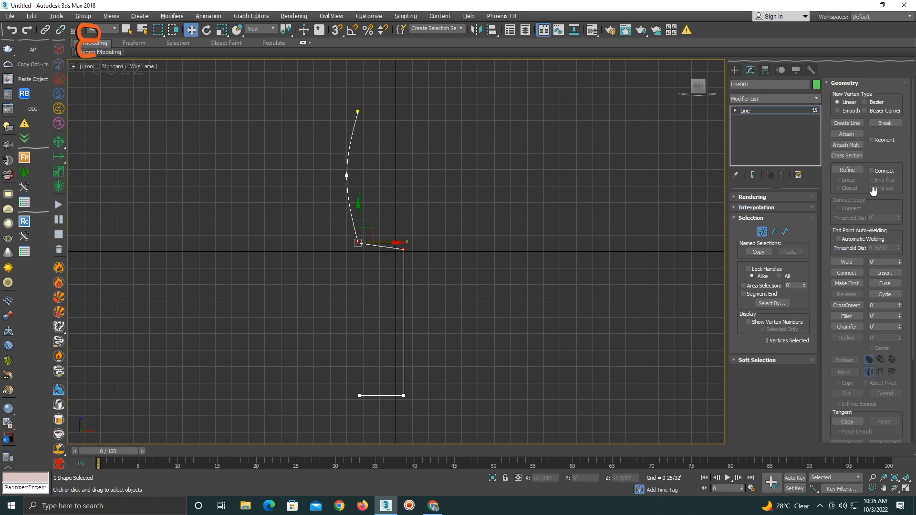
scroll(869, 202, down, 5)
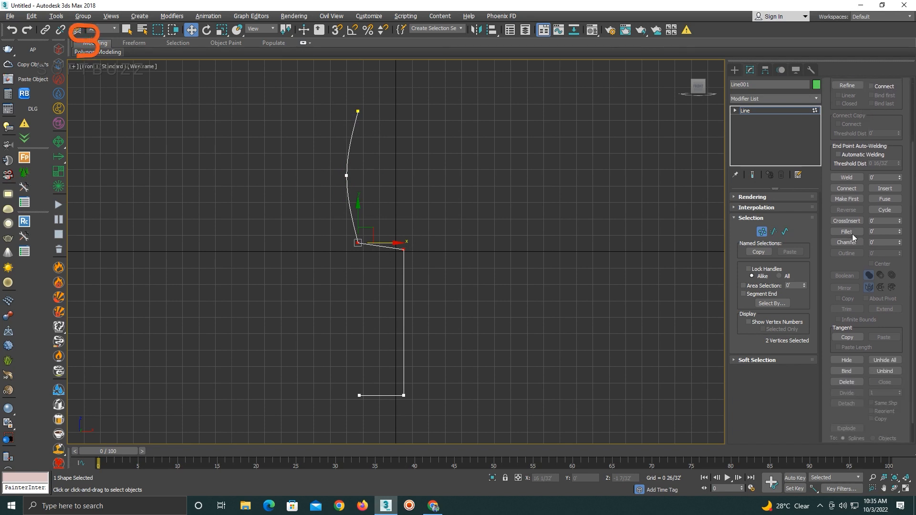
click(847, 232)
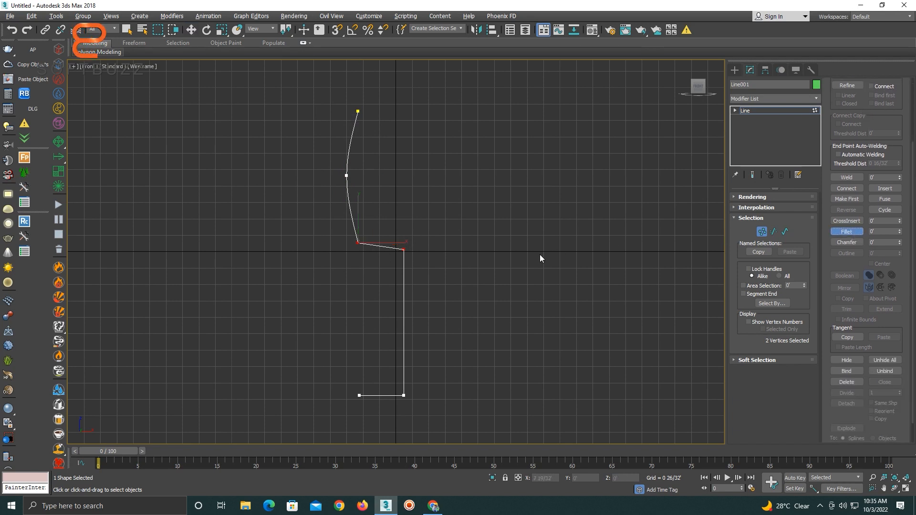
drag(405, 251, 415, 216)
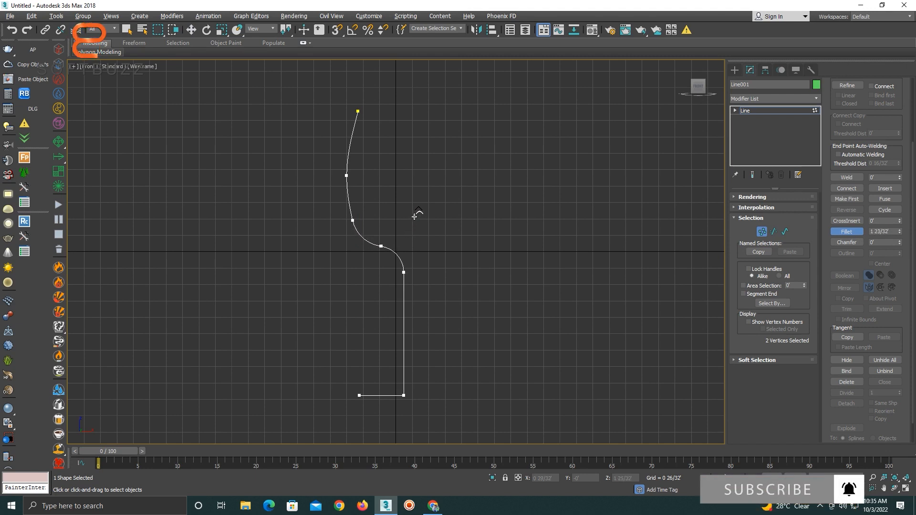
drag(415, 216, 418, 212)
- Fillet the corner between the stem and the base with a small radius, and leave vertex editing
mouse_move(409, 393)
mouse_down()
mouse_move(414, 401)
mouse_move(407, 381)
mouse_up()
click(744, 113)
click(554, 282)
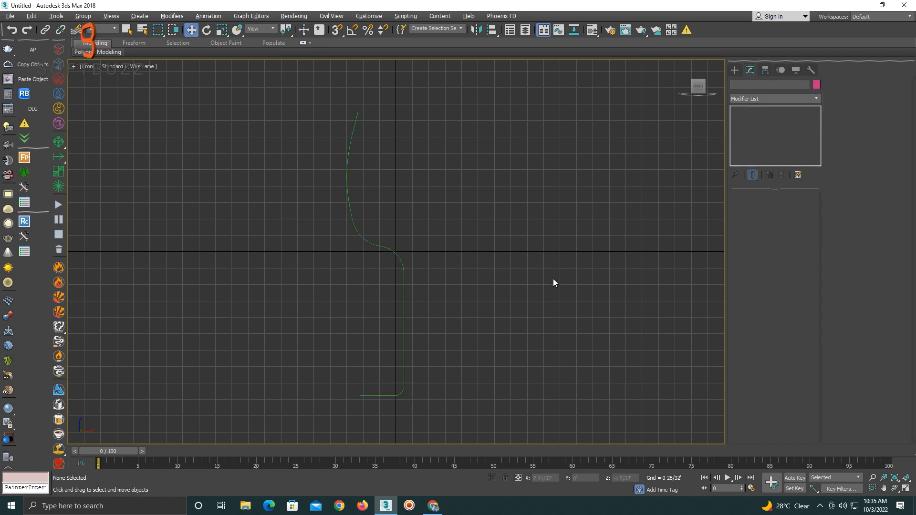
- Lower the base's outer end vertex to Z about -7 14/32' so the base slopes slightly, and leave vertex editing
click(403, 300)
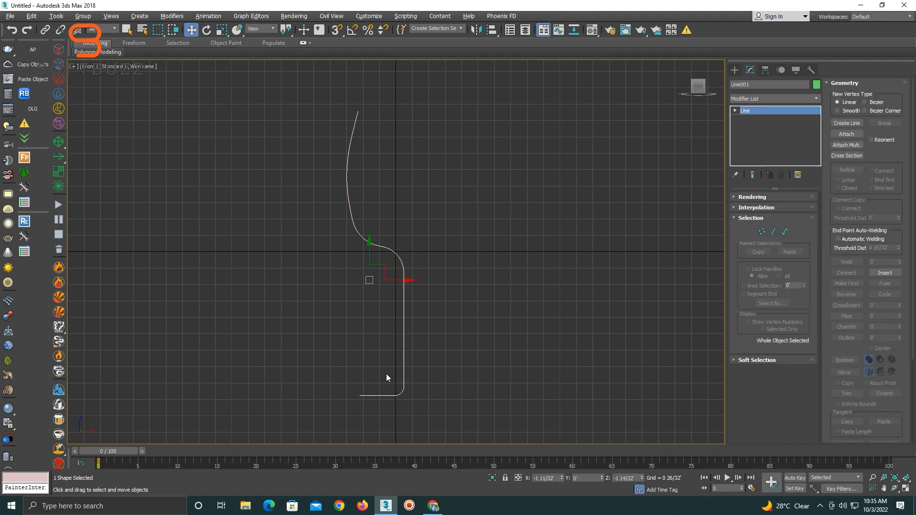
click(759, 232)
middle_drag(376, 374, 403, 323)
click(387, 345)
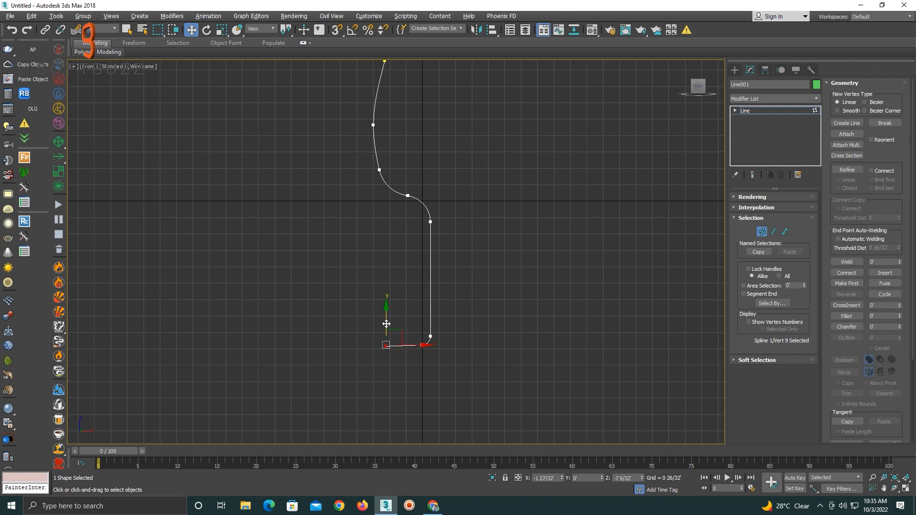
drag(386, 324, 386, 328)
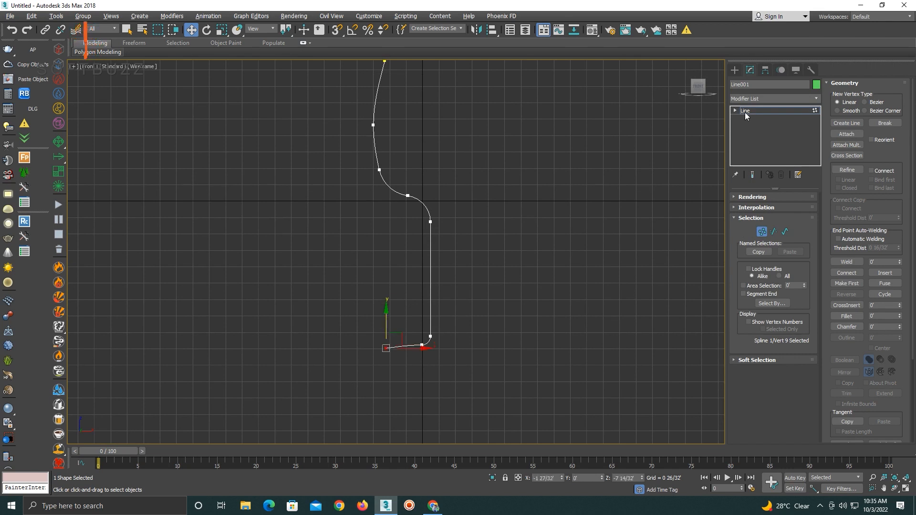
click(746, 112)
middle_drag(428, 274, 420, 289)
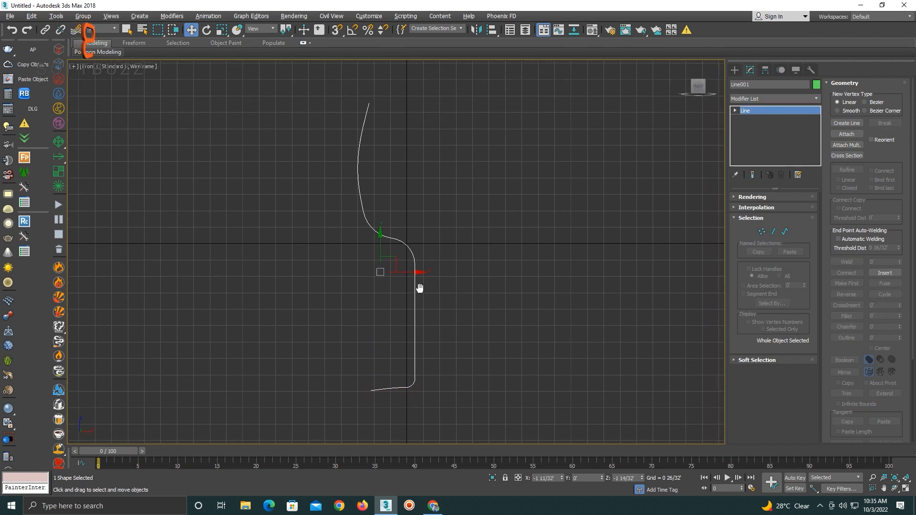
- Apply a Lathe modifier to the profile with Max alignment and check the resulting glass in perspective view
click(758, 99)
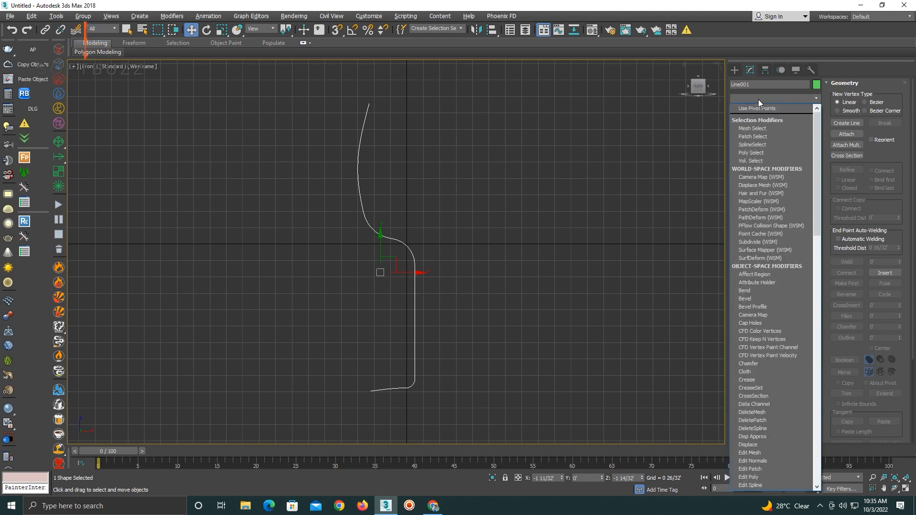
key(l)
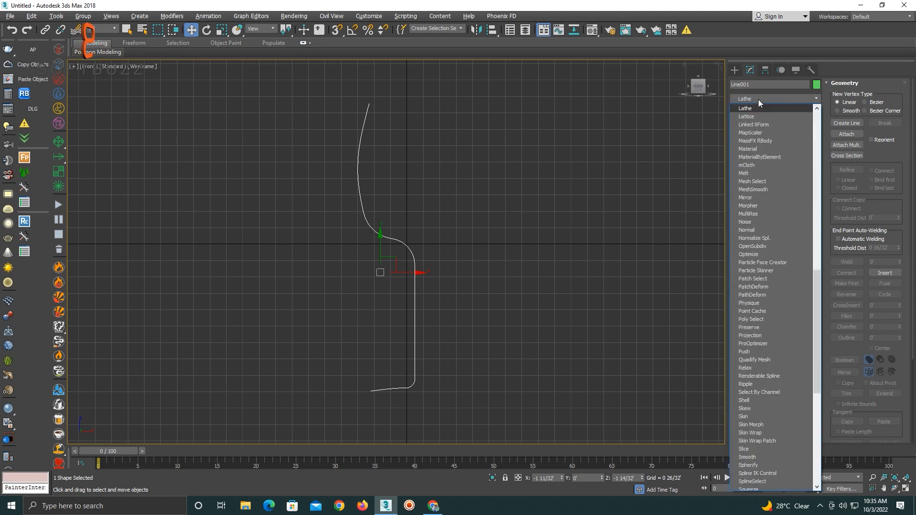
key(Return)
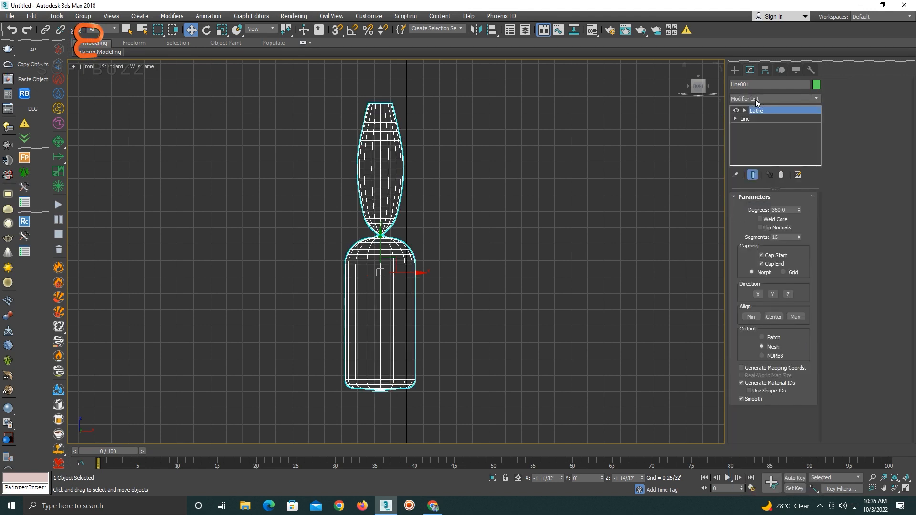
click(795, 317)
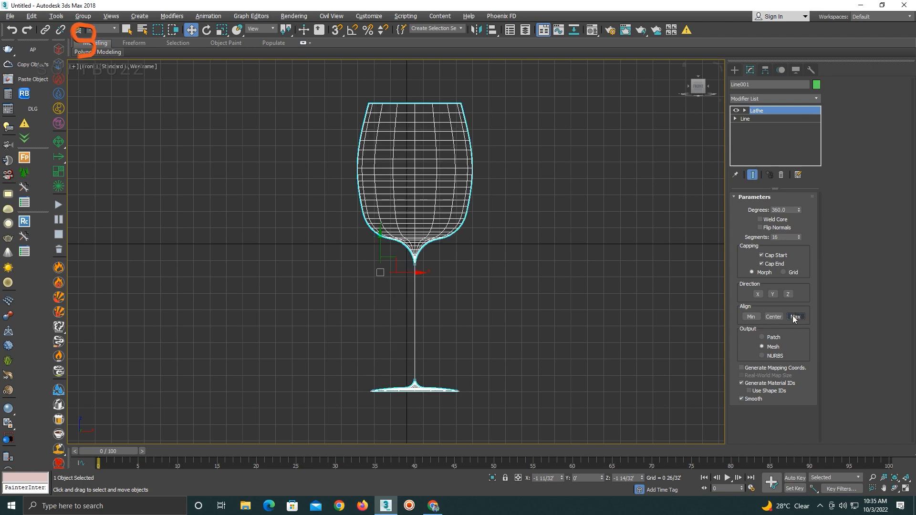
key(p)
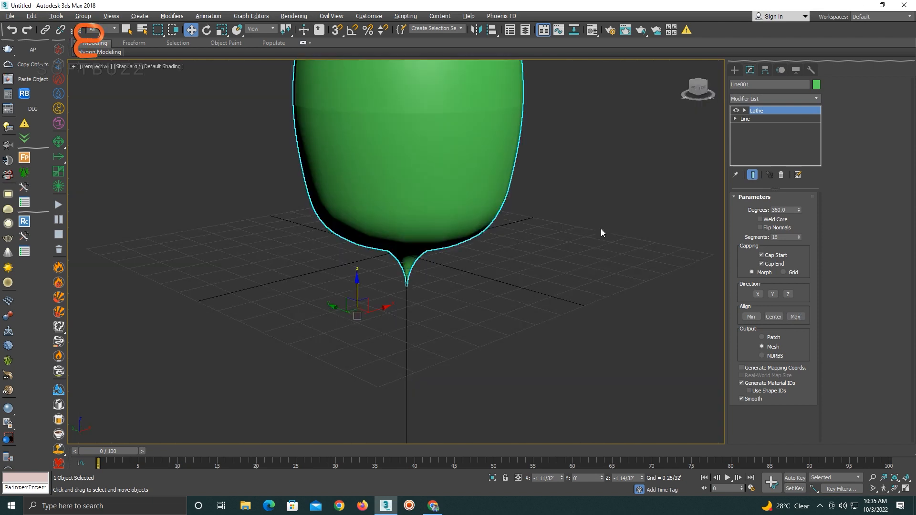
key(z)
mouse_move(588, 214)
alt+middle_down()
mouse_move(504, 247)
mouse_move(446, 206)
mouse_move(449, 167)
mouse_move(547, 208)
mouse_move(652, 211)
mouse_move(625, 210)
alt+middle_up()
key(f)
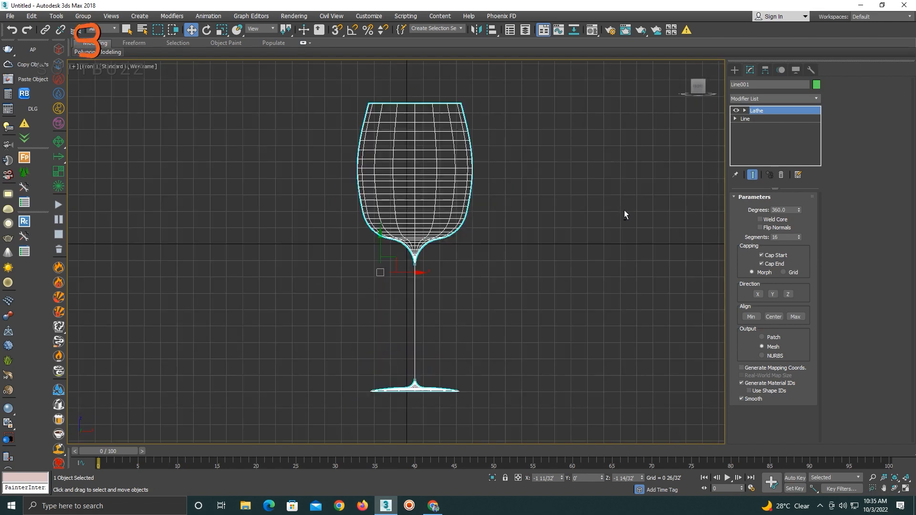
- Thicken the stem by moving the two stem vertices and the adjoining base vertex slightly away from the axis, and return to the Lathe result
scroll(394, 265, up, 8)
scroll(410, 300, down, 5)
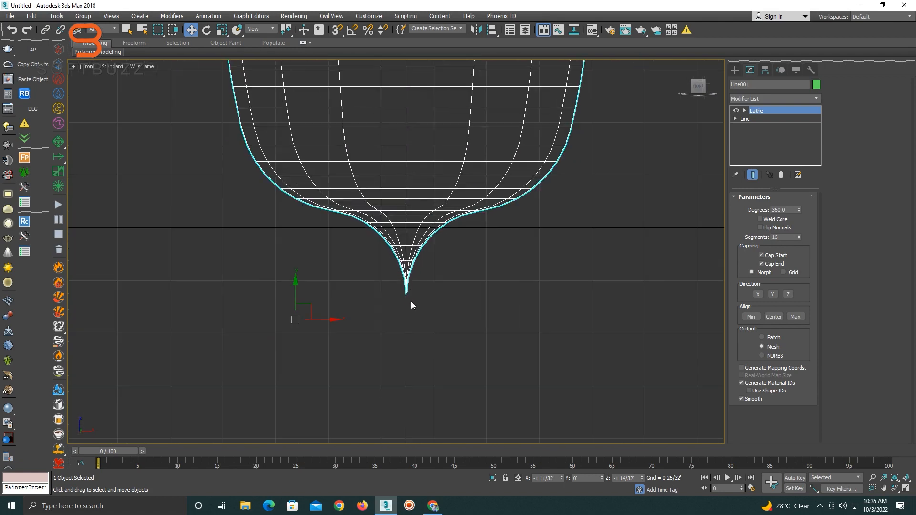
middle_drag(409, 315, 409, 221)
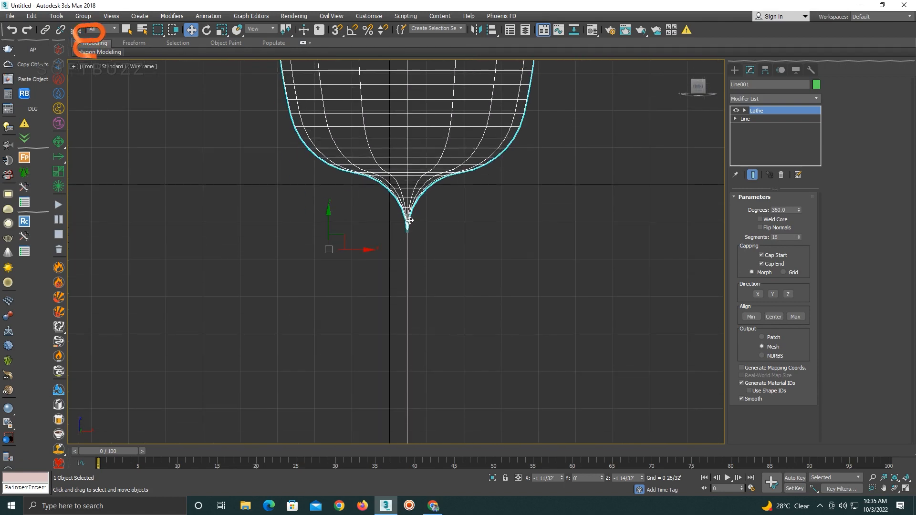
click(735, 118)
click(744, 126)
middle_drag(508, 202, 506, 184)
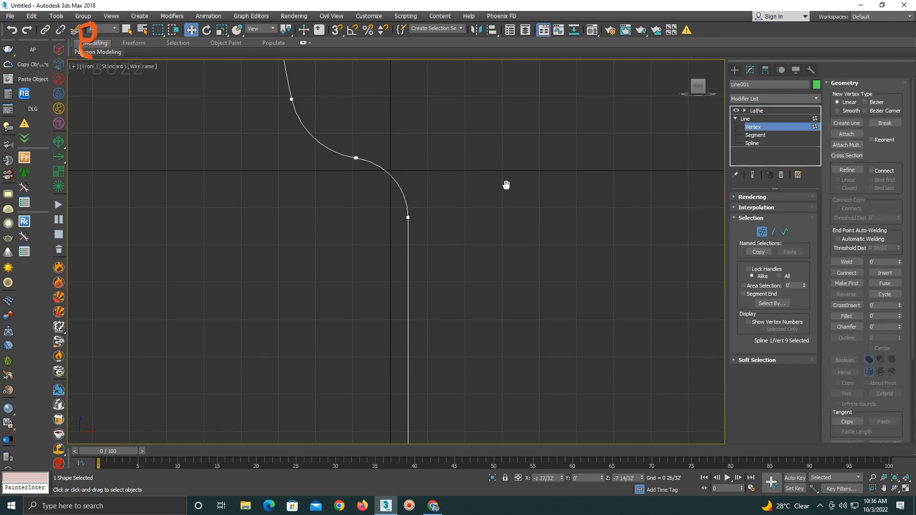
scroll(507, 186, down, 2)
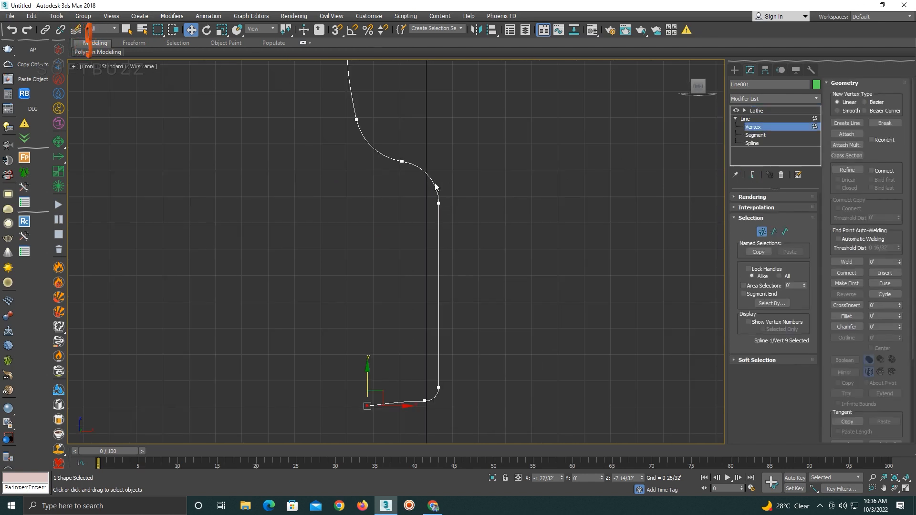
drag(463, 287, 500, 430)
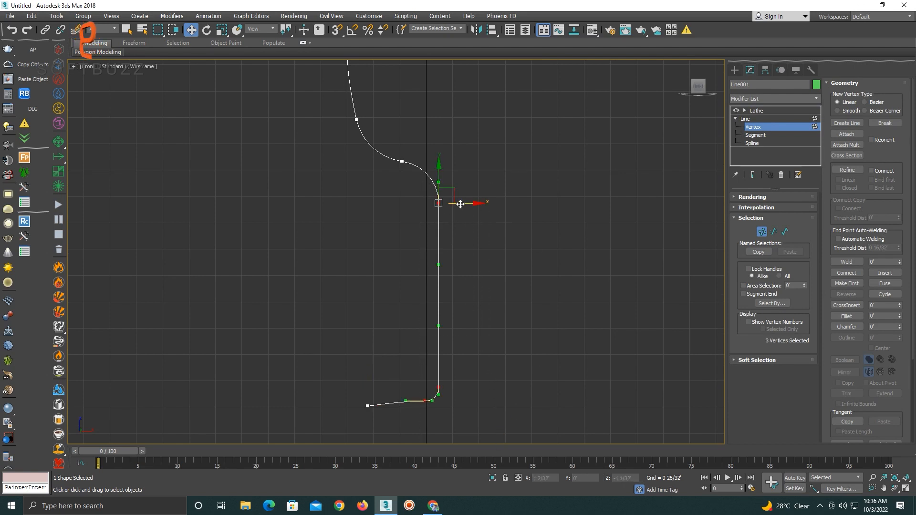
drag(461, 205, 456, 204)
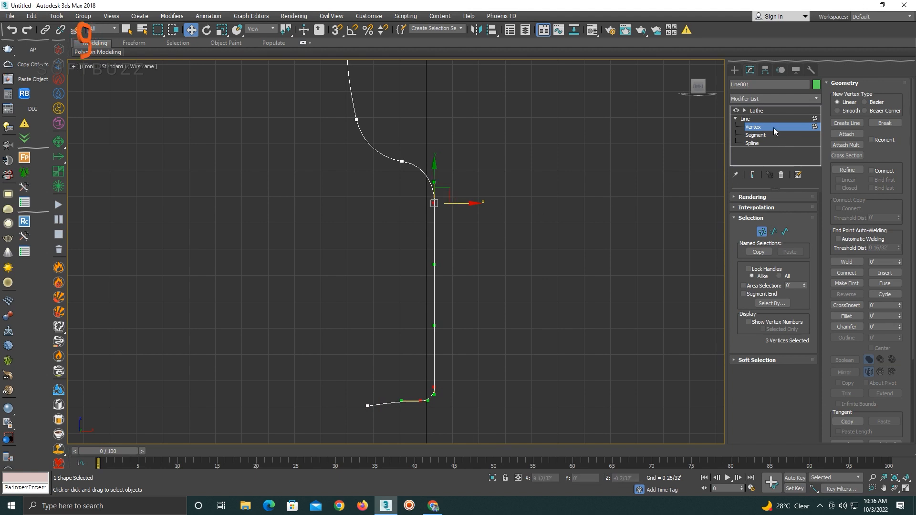
click(762, 111)
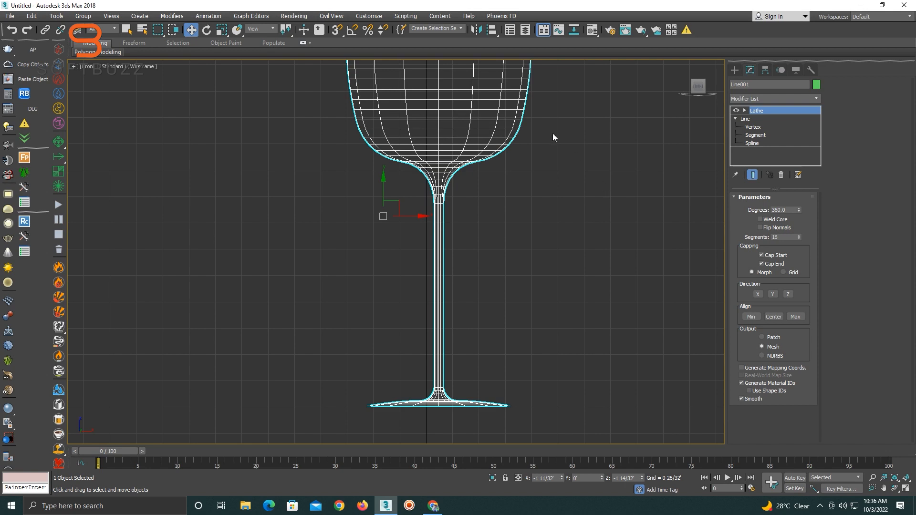
- Check the glass in perspective, and widen the base by moving its outer end vertex outward to X about -3 1/32'
middle_drag(552, 137, 554, 266)
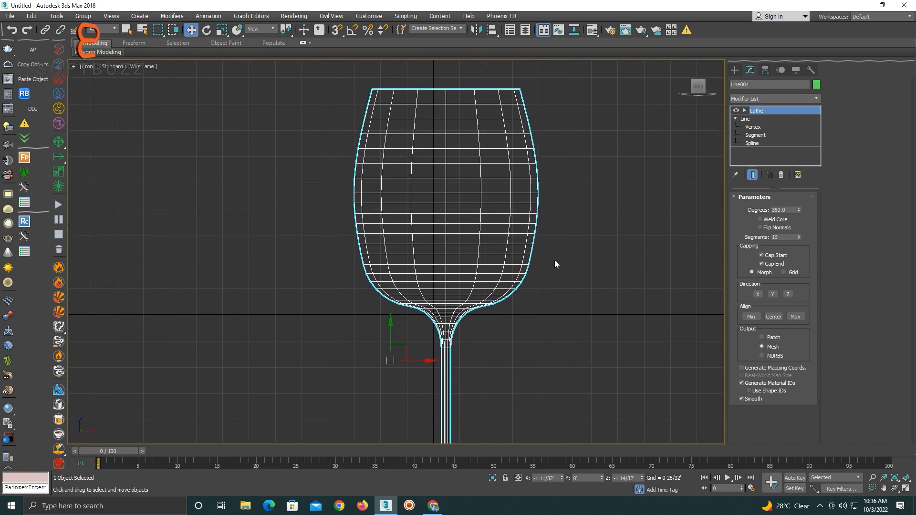
key(p)
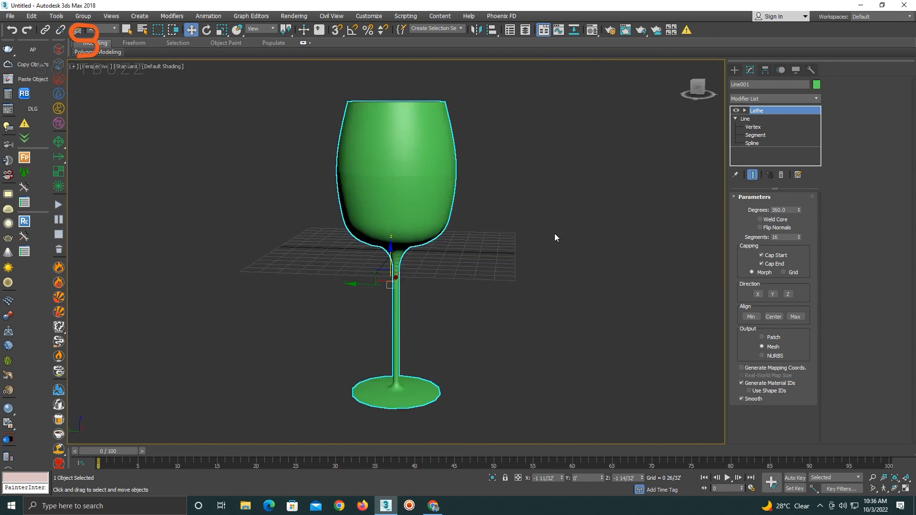
mouse_move(555, 233)
alt+middle_down()
mouse_move(480, 249)
mouse_move(536, 280)
mouse_move(550, 308)
mouse_move(502, 211)
mouse_move(502, 219)
alt+middle_up()
key(f)
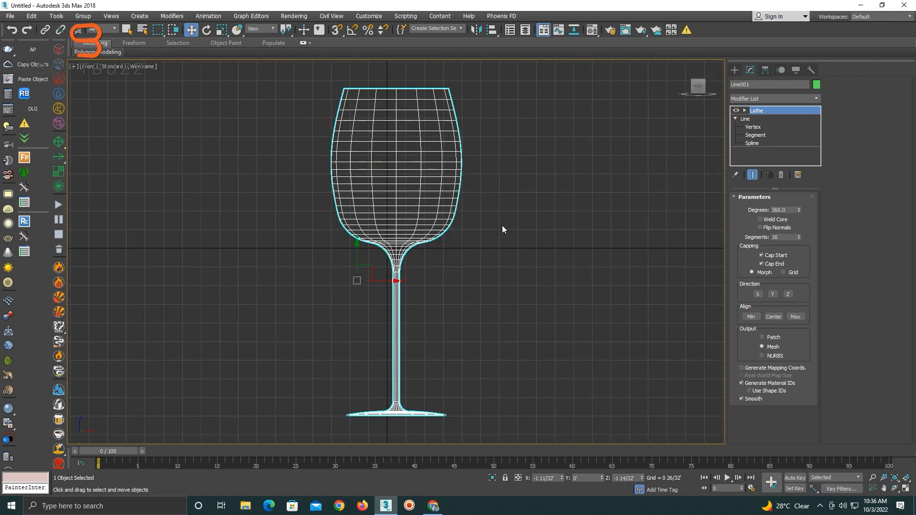
middle_drag(397, 374, 419, 325)
click(743, 127)
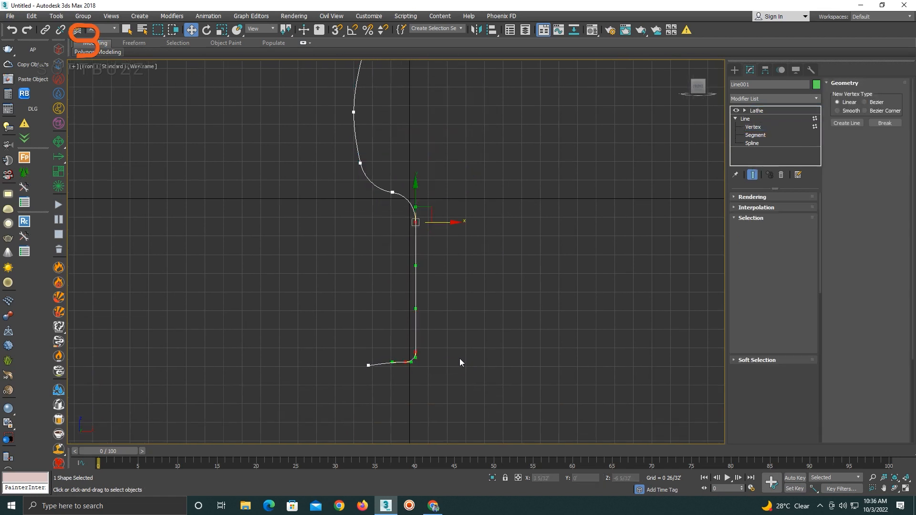
scroll(371, 374, up, 3)
drag(428, 318, 317, 391)
drag(405, 349, 352, 350)
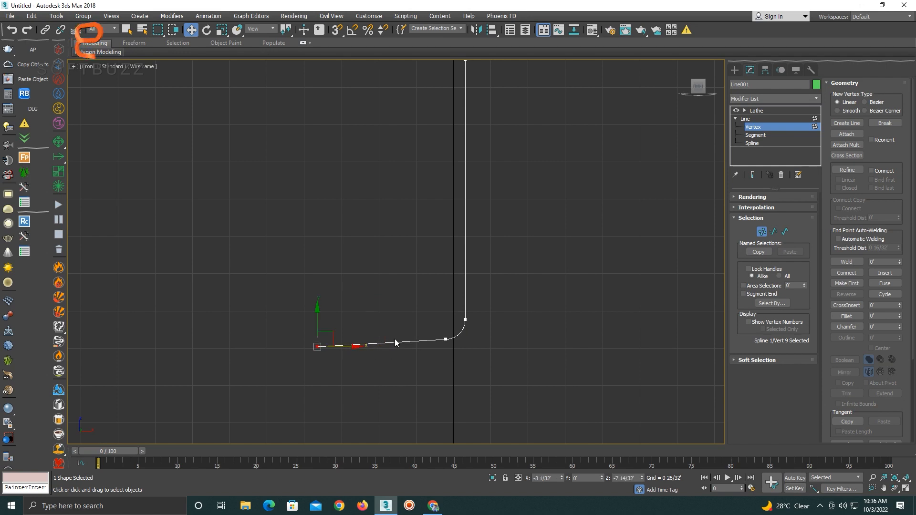
- Refine the base's sloping segment with a snapped vertex midway, at X about -1 19/32' and Z about -7 11/32', and turn off snapping
click(446, 339)
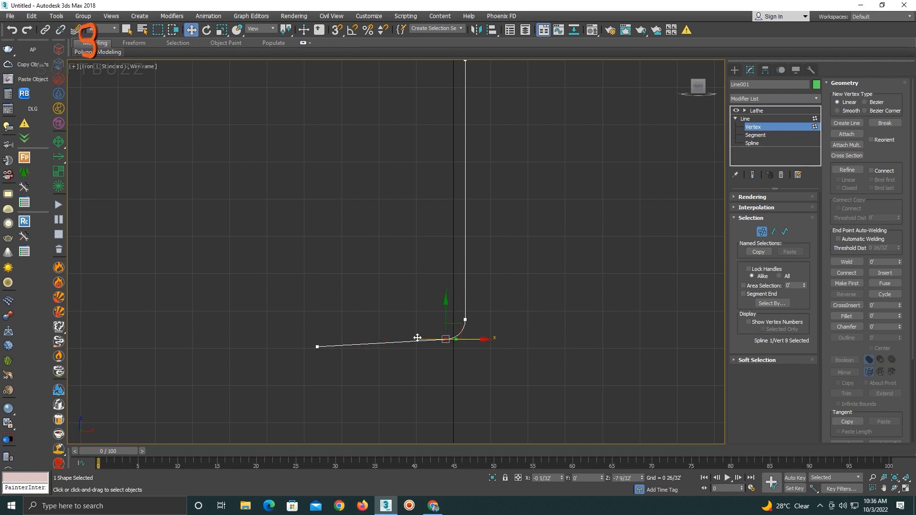
drag(418, 337, 397, 327)
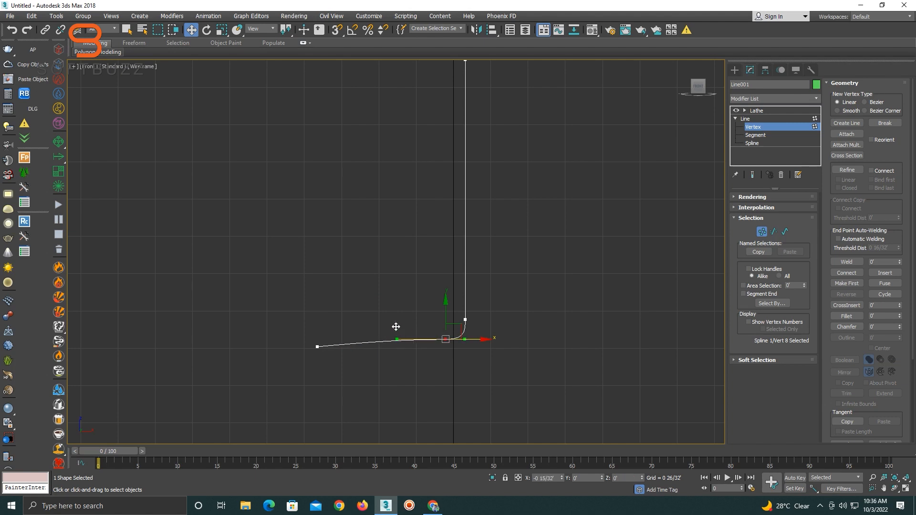
right_click(401, 330)
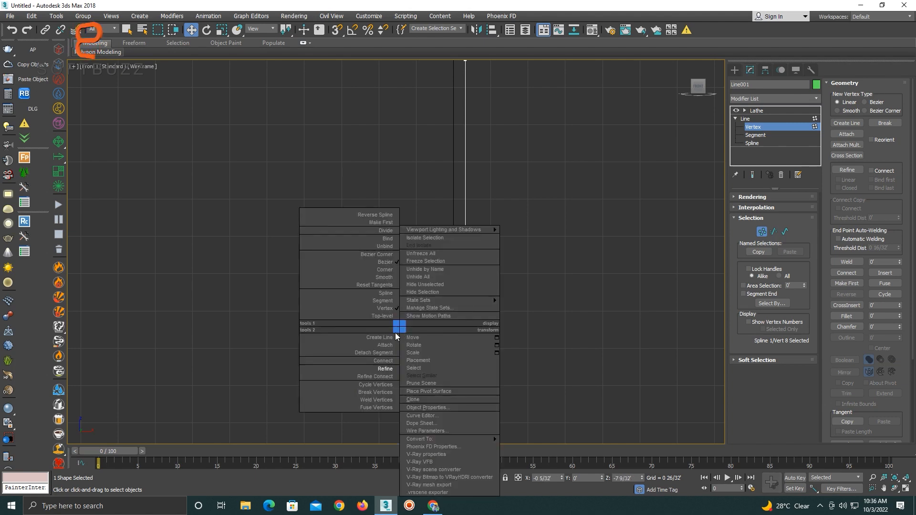
click(385, 363)
key(s)
click(382, 341)
key(s)
key(w)
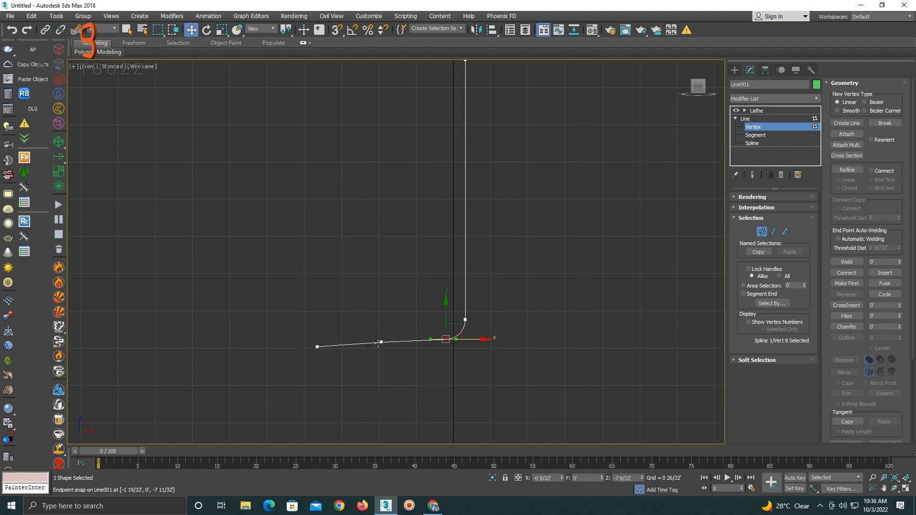
- Raise the vertex midway along the base's sloping segment slightly, and display the Lathe result shaded in front view
click(380, 342)
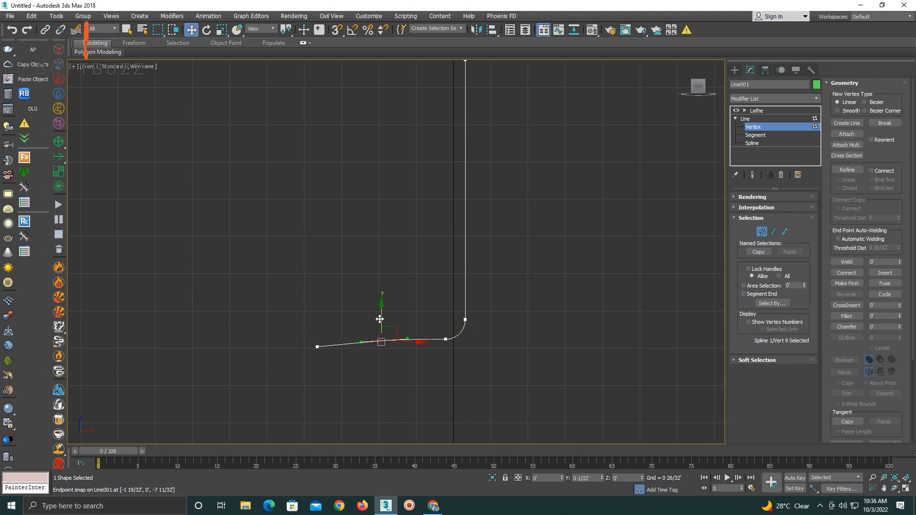
click(759, 118)
click(757, 111)
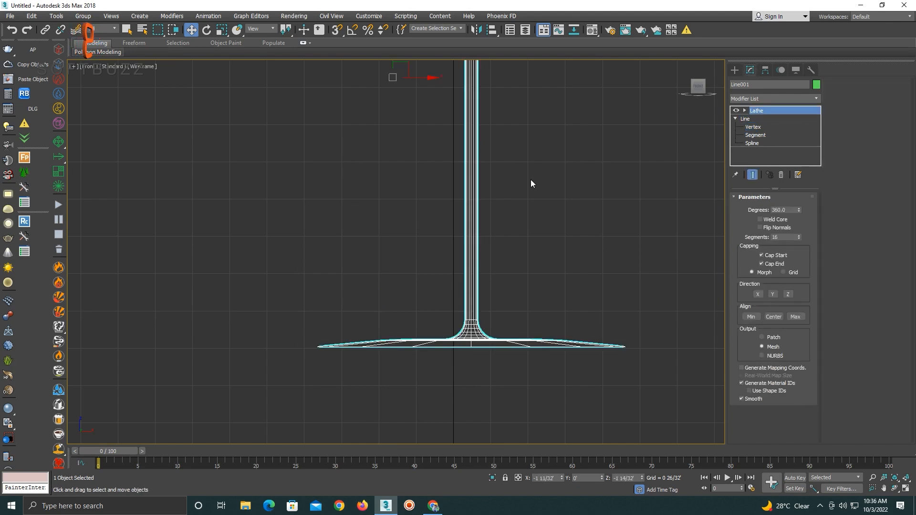
scroll(531, 179, up, 5)
key(F3)
mouse_move(532, 249)
middle_down()
mouse_move(526, 297)
mouse_move(531, 238)
middle_up()
- Lower the base's middle vertex again to straighten the slope, and return to the Lathe result
click(788, 127)
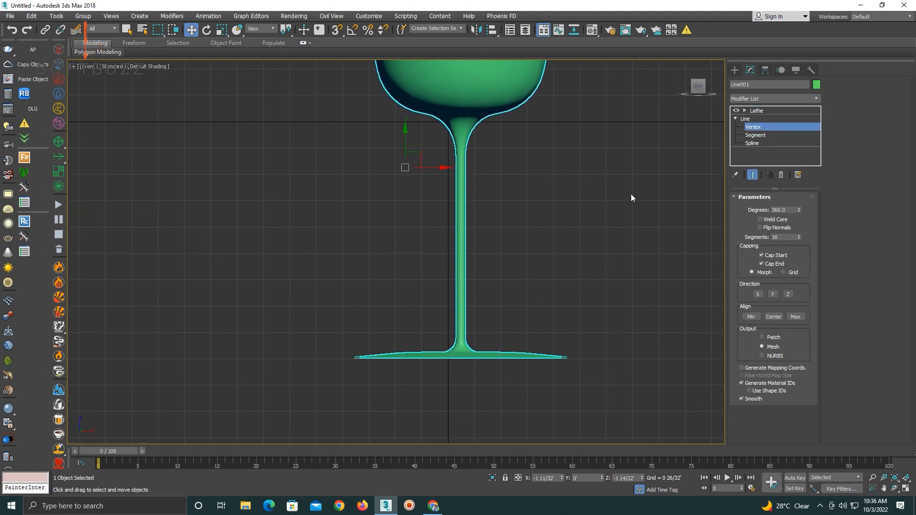
click(752, 123)
click(753, 111)
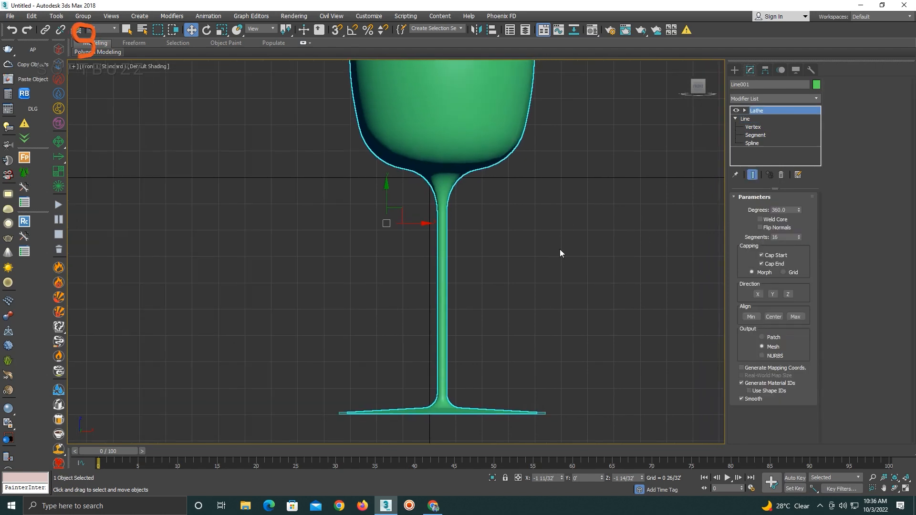
- Show the glass in perspective with edged faces and set the Lathe's Segments to 64
key(p)
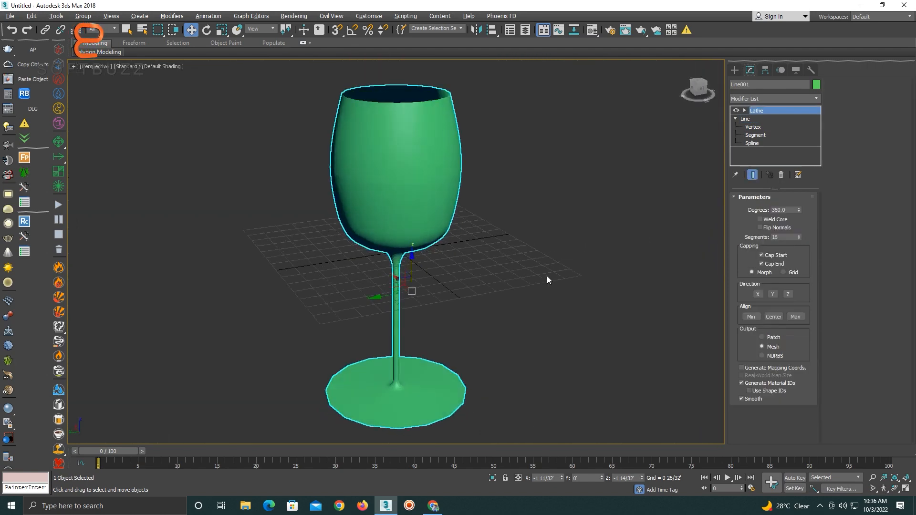
alt+middle_drag(548, 276, 491, 248)
scroll(423, 119, up, 5)
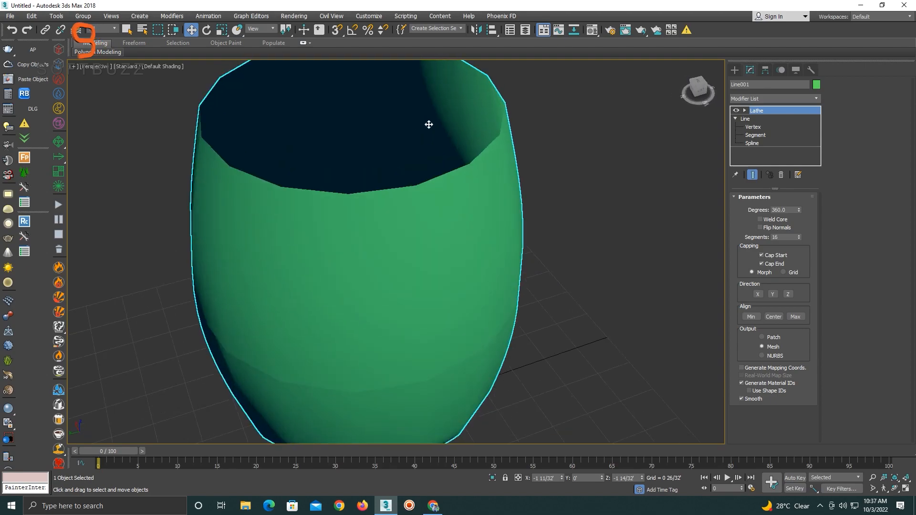
key(F4)
scroll(428, 125, down, 4)
mouse_move(428, 124)
alt+middle_down()
mouse_move(453, 143)
mouse_move(523, 162)
mouse_move(588, 130)
mouse_move(567, 132)
alt+middle_up()
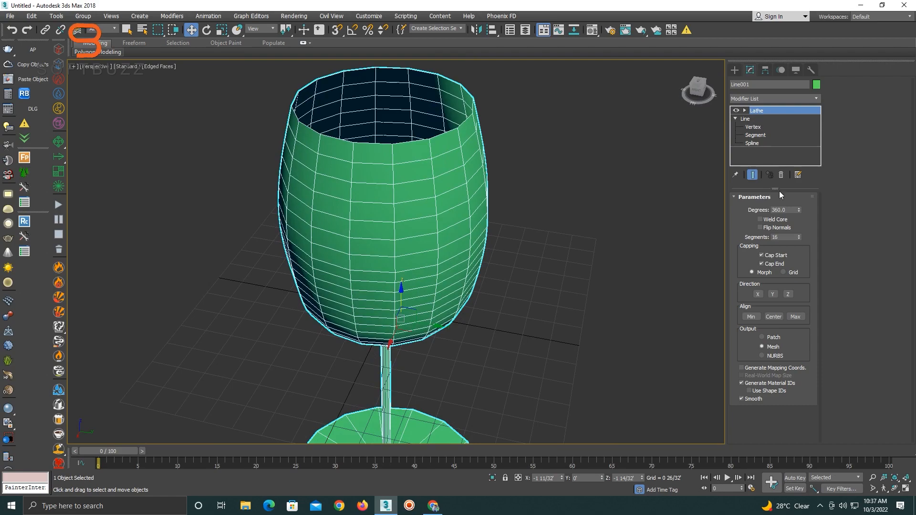
drag(798, 237, 798, 213)
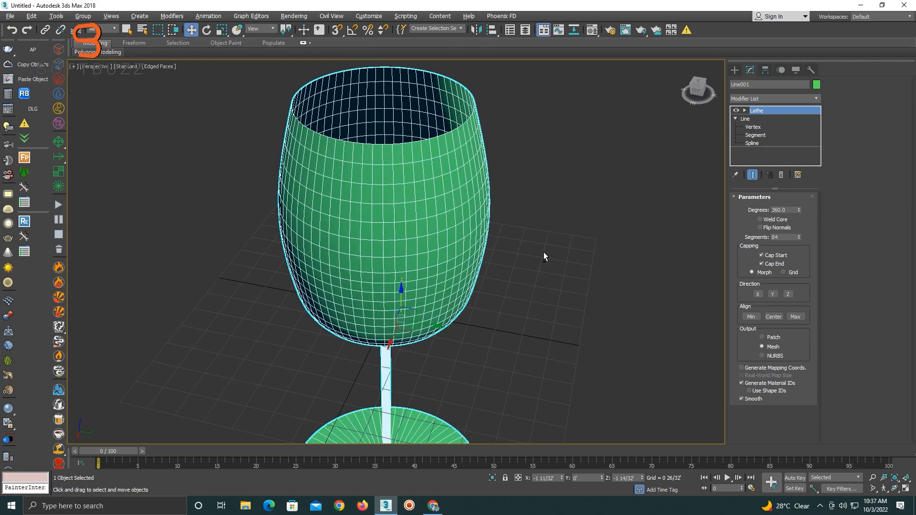
- Examine the lathed glass in perspective, especially the bowl's underside and where it joins the stem
alt+middle_drag(543, 252, 574, 141)
scroll(539, 202, down, 4)
scroll(467, 225, up, 5)
scroll(430, 289, up, 3)
scroll(430, 288, up, 3)
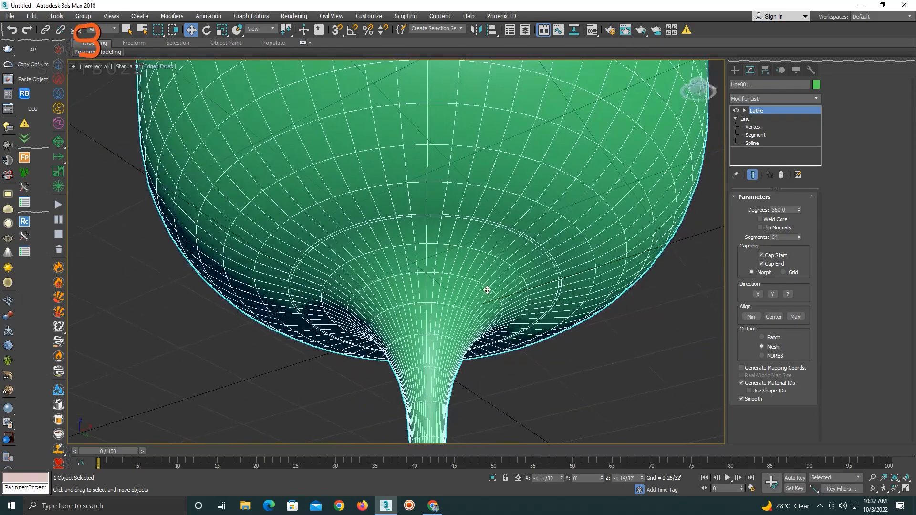
click(585, 365)
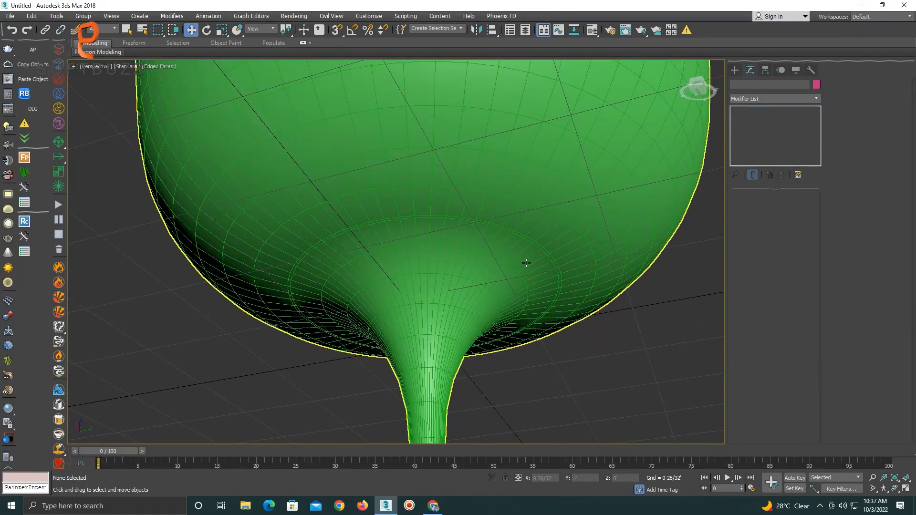
scroll(525, 260, down, 5)
alt+middle_drag(525, 260, 380, 309)
click(348, 223)
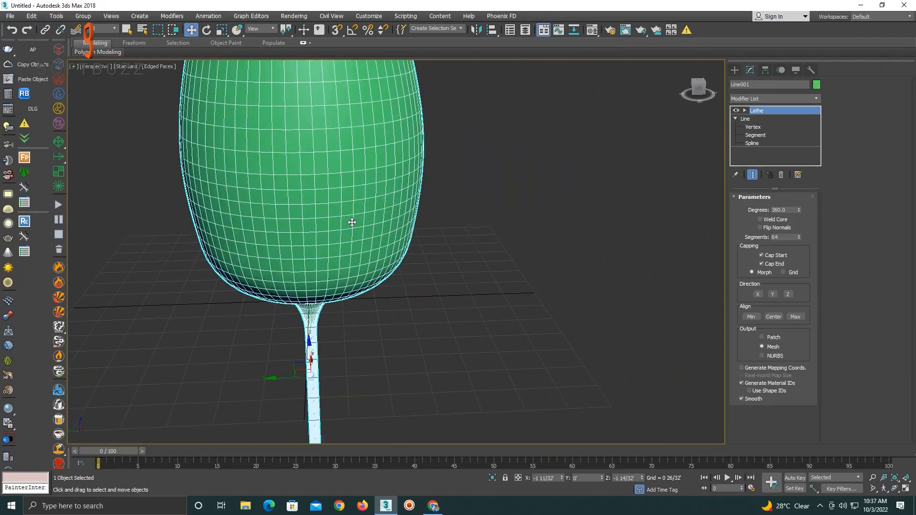
alt+middle_drag(348, 223, 398, 233)
- Inspect the bowl's outer edge up close in front view, and select the profile vertex at its widest point
key(f)
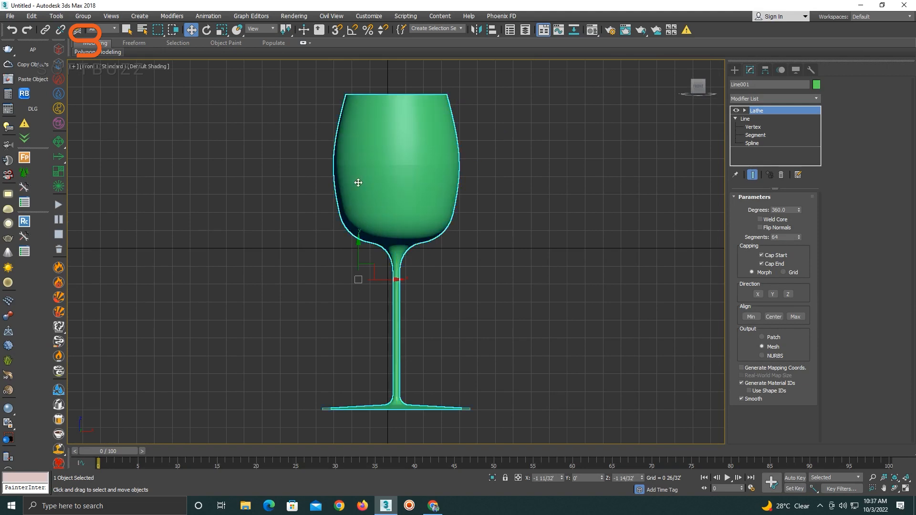
scroll(350, 183, up, 5)
middle_drag(319, 158, 503, 321)
scroll(396, 213, up, 5)
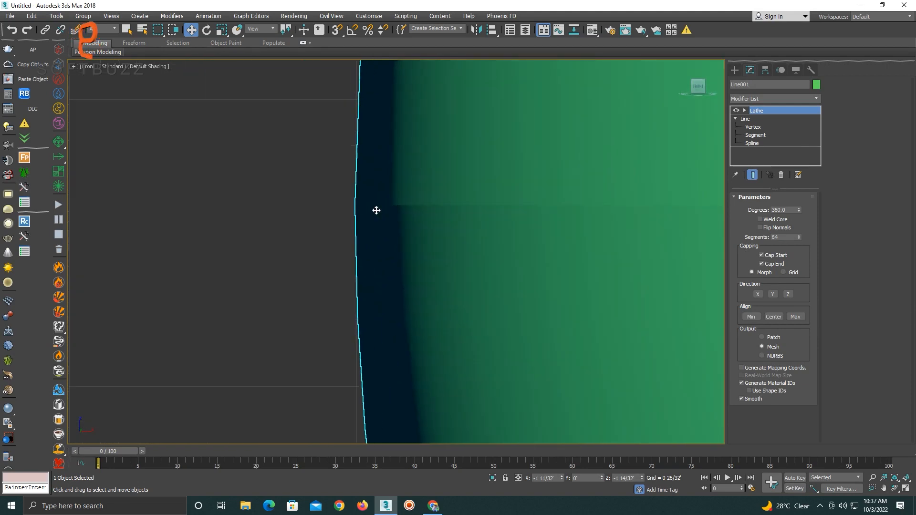
scroll(436, 194, down, 4)
click(754, 127)
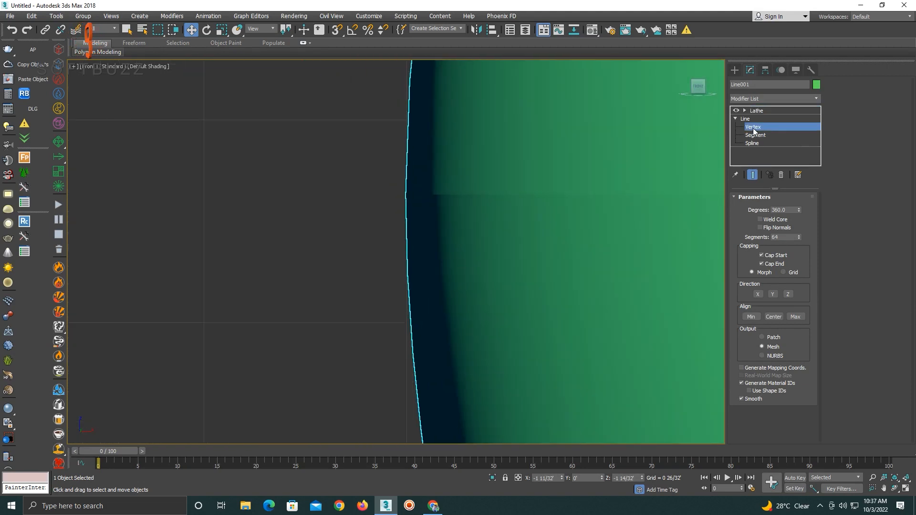
click(407, 192)
scroll(397, 204, down, 2)
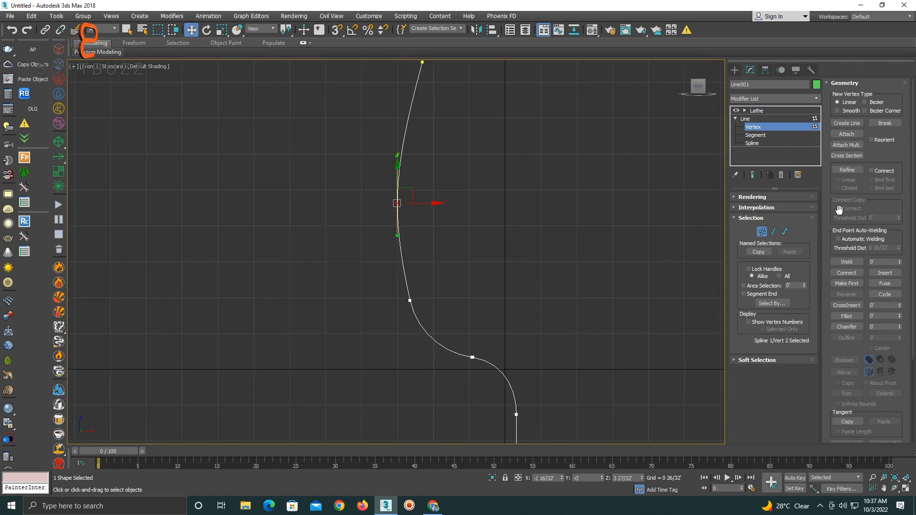
drag(839, 209, 840, 193)
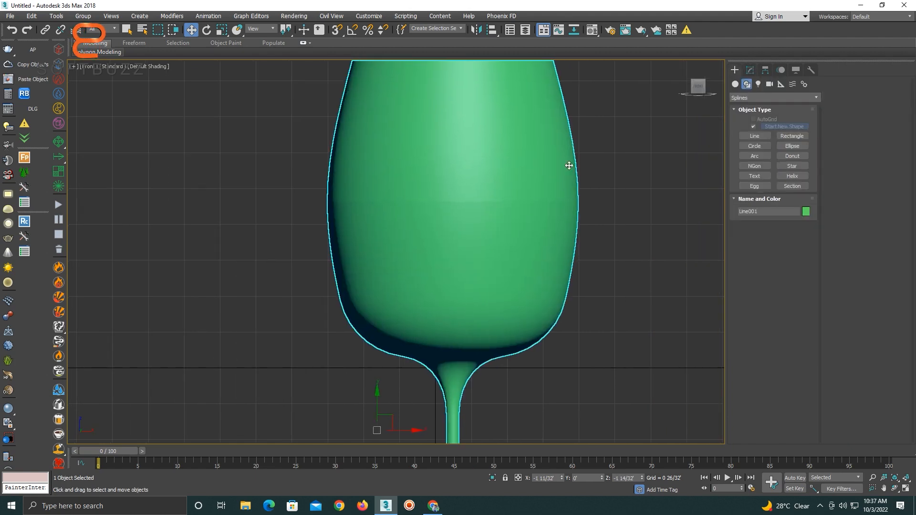
- Draw a rectangle about 4 20/32' long and 4 8/32' wide beside the glass, and convert it to an editable spline
click(792, 137)
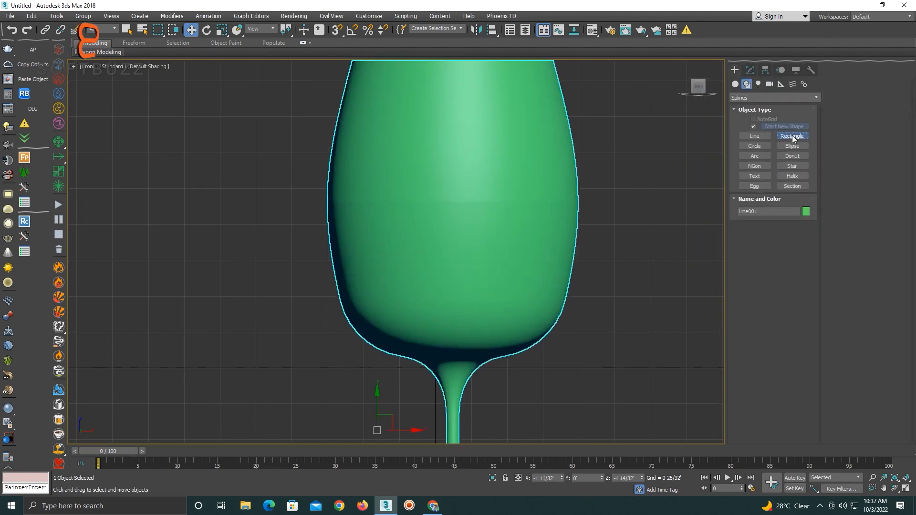
scroll(368, 168, down, 4)
drag(449, 149, 542, 250)
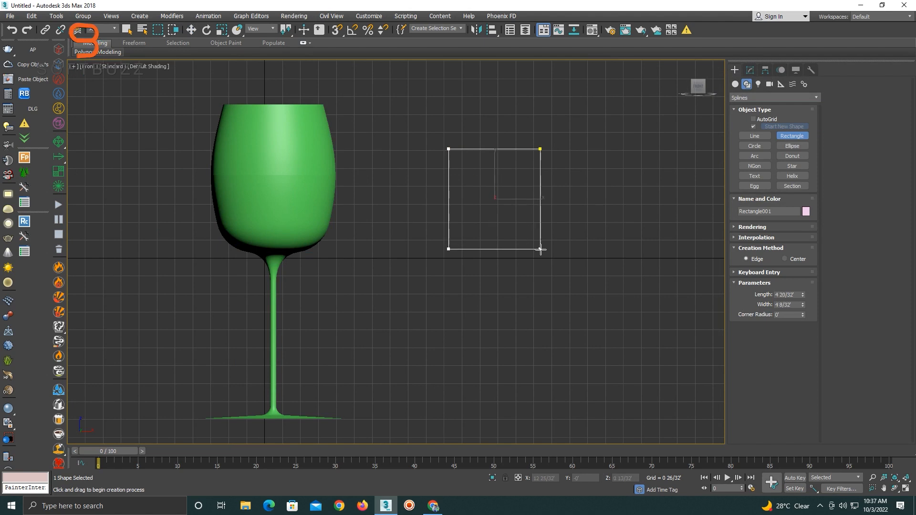
key(w)
right_click(447, 204)
mouse_move(540, 319)
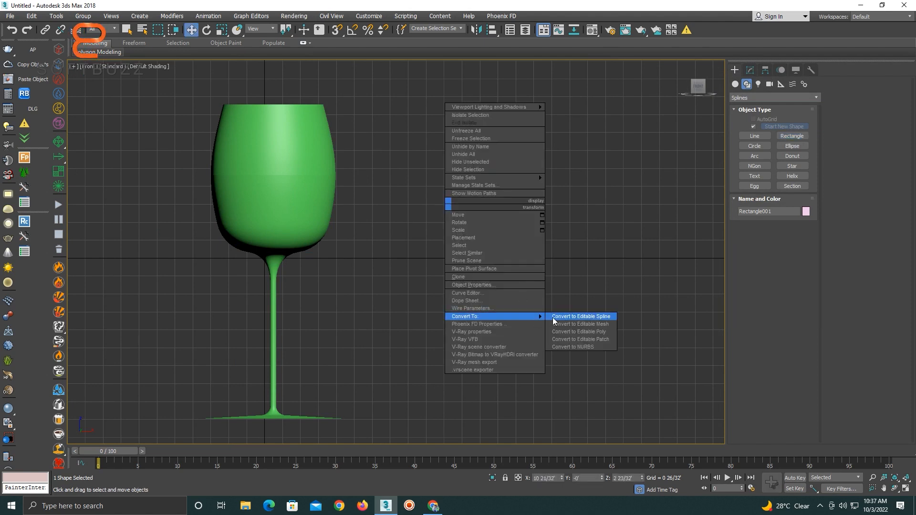
click(581, 317)
- Turn all four rectangle vertices into corner points without handles, and fillet the rectangle's lower-left corner
click(761, 233)
drag(589, 142, 459, 258)
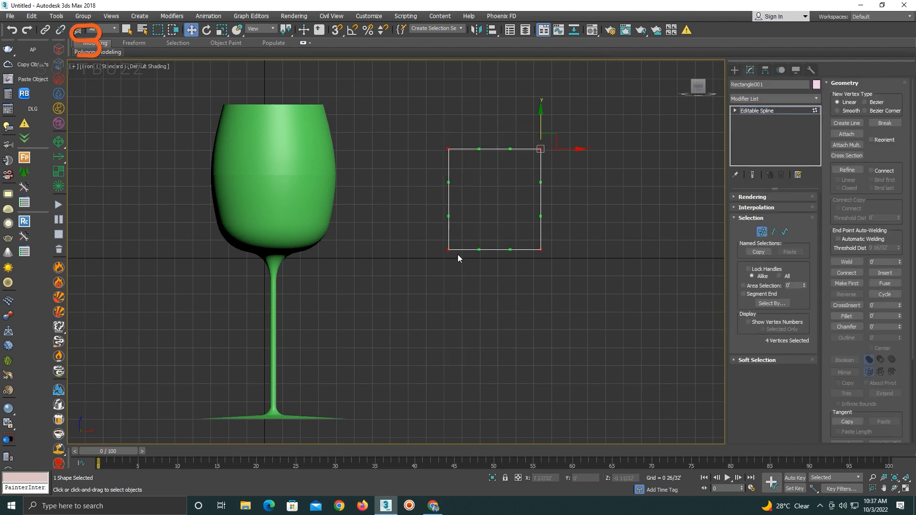
right_click(482, 233)
click(446, 178)
click(448, 249)
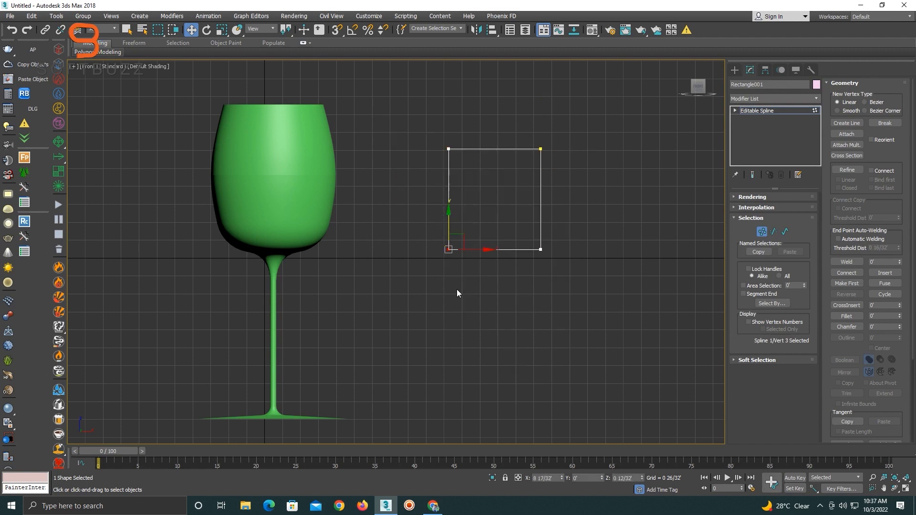
click(847, 316)
drag(450, 247, 467, 212)
- Try chamfering the rectangle's upper-right corner by about 2 3/32' and by other sizes, undoing each attempt
click(540, 149)
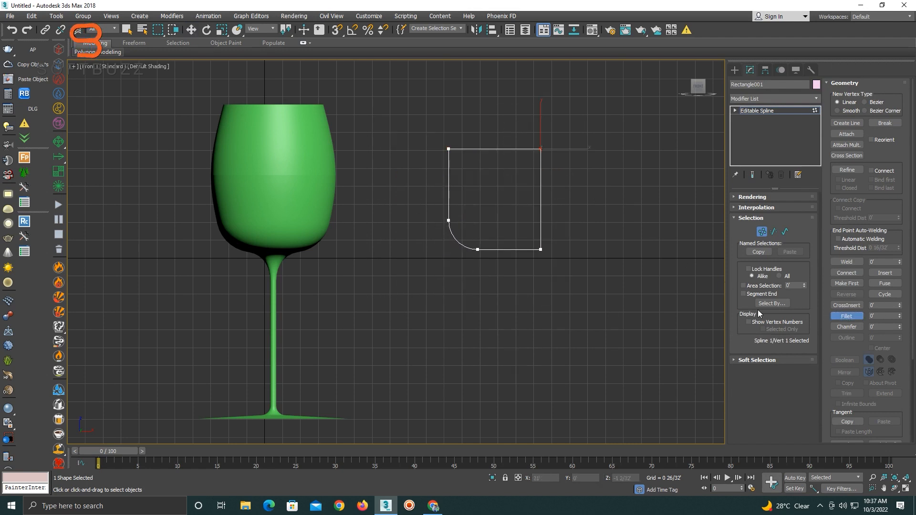
click(847, 326)
drag(540, 151, 534, 105)
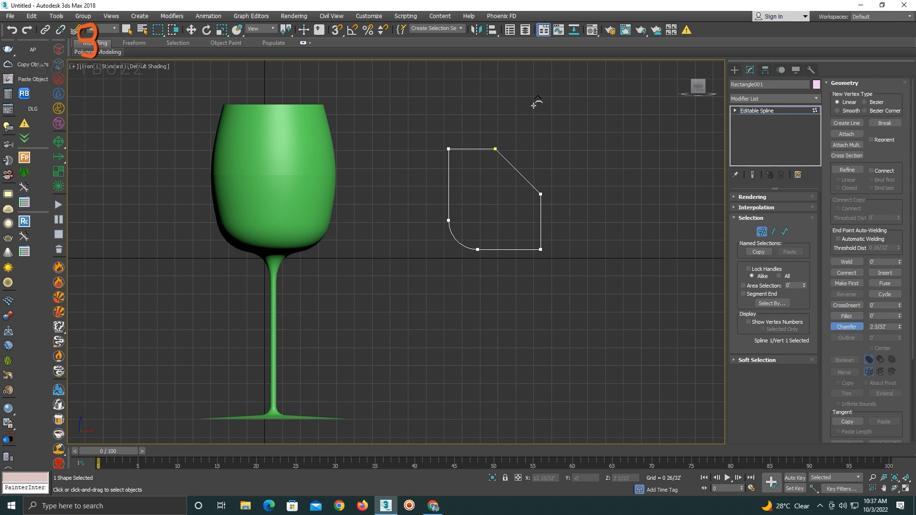
key(ctrl+z)
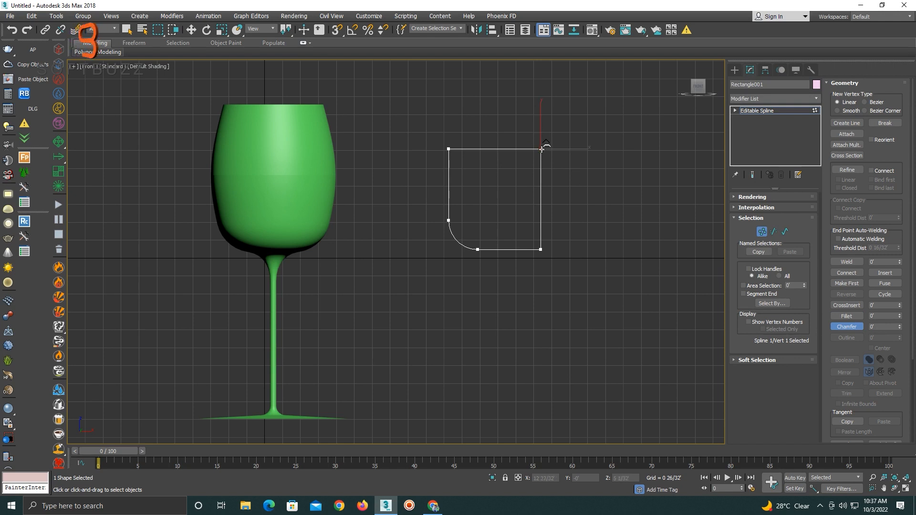
drag(543, 149, 524, 35)
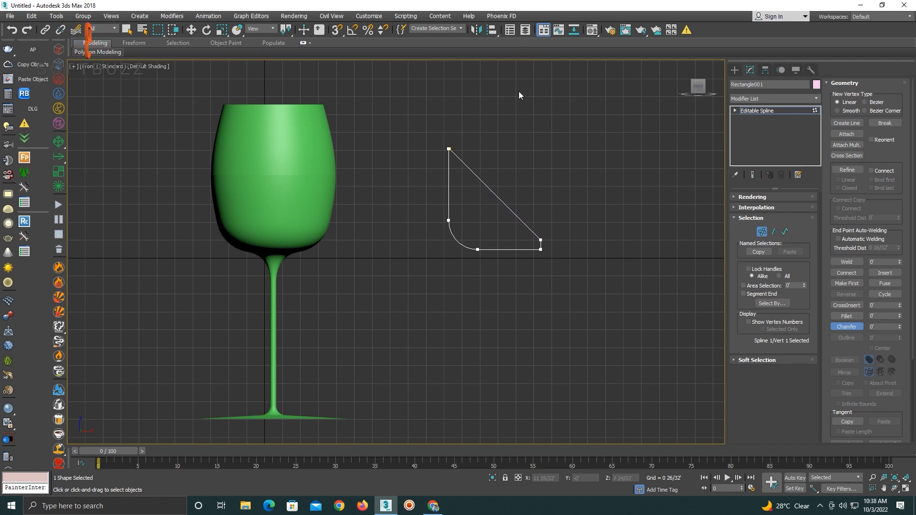
key(ctrl+z)
drag(543, 149, 537, 113)
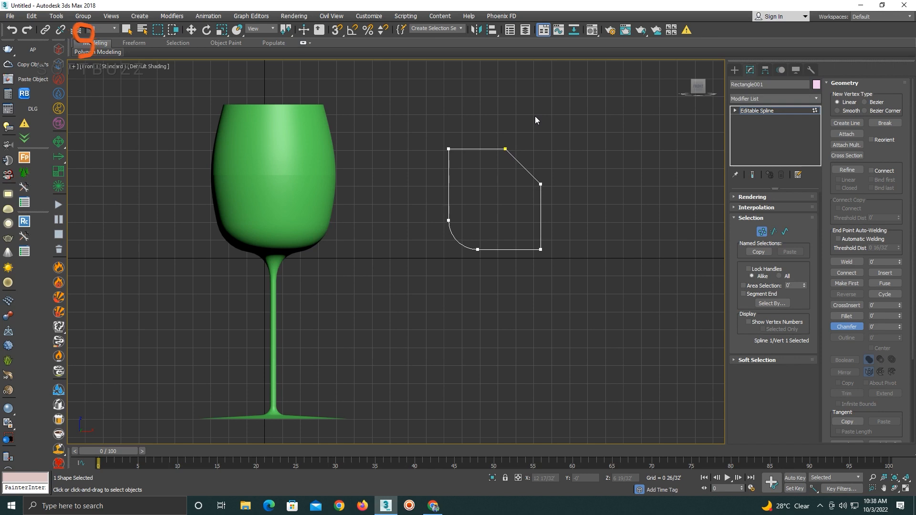
key(ctrl+z)
- Fillet the glass profile's vertex at the bowl's widest point, and return to the Lathe result
middle_drag(409, 228, 579, 183)
click(757, 111)
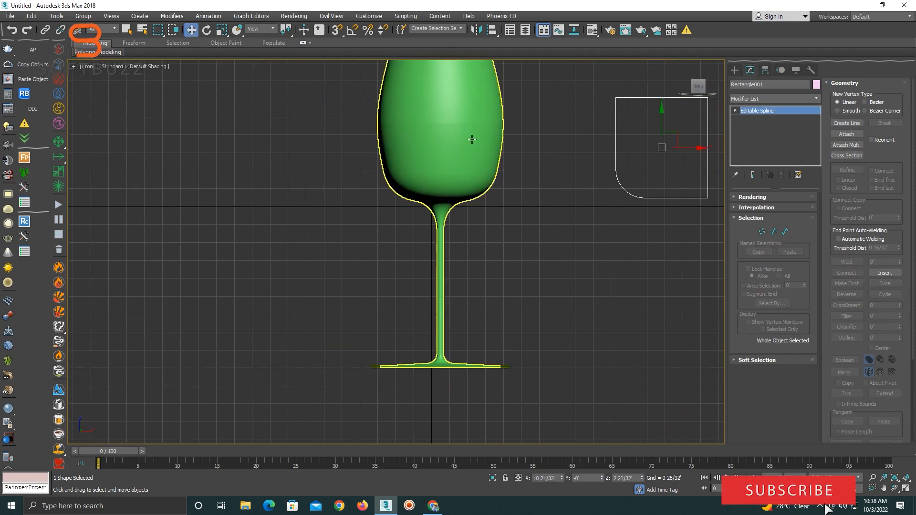
click(472, 140)
click(753, 127)
scroll(402, 111, up, 5)
drag(389, 113, 313, 155)
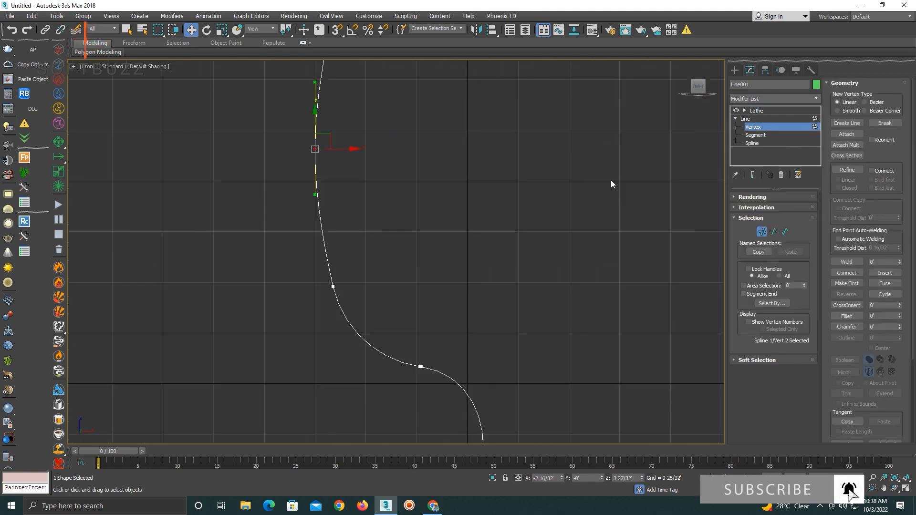
click(847, 316)
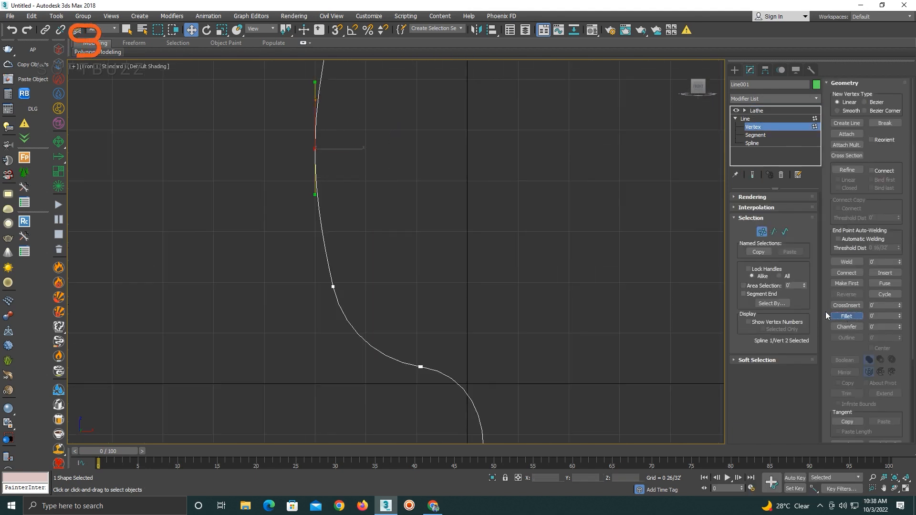
scroll(505, 260, down, 3)
drag(390, 224, 409, 160)
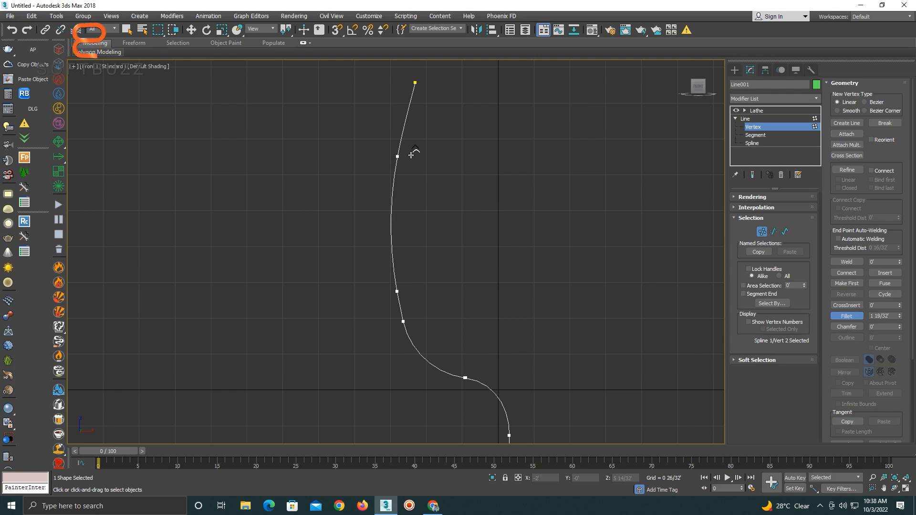
mouse_move(412, 155)
mouse_down()
mouse_move(424, 210)
mouse_move(392, 216)
mouse_move(403, 170)
mouse_up()
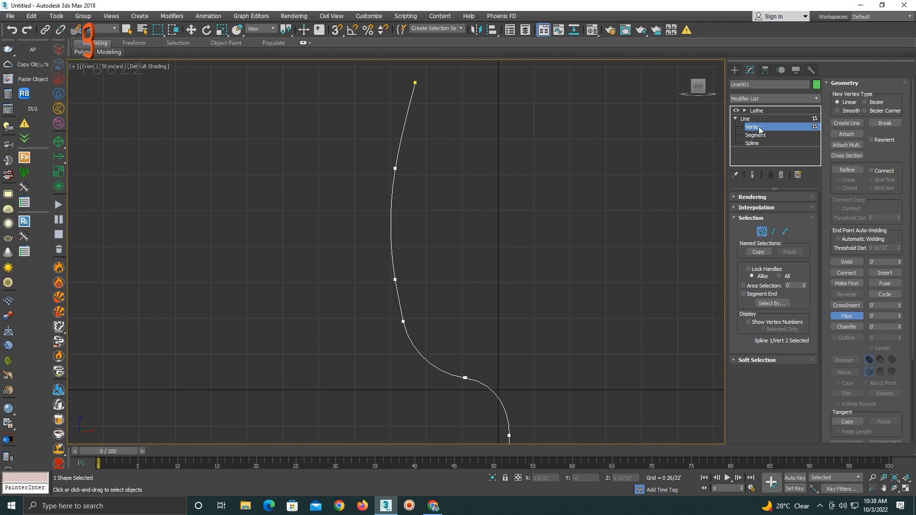
click(745, 118)
click(757, 111)
- Examine the filleted bowl edge up close in front view, and check the whole glass in perspective
scroll(454, 276, up, 5)
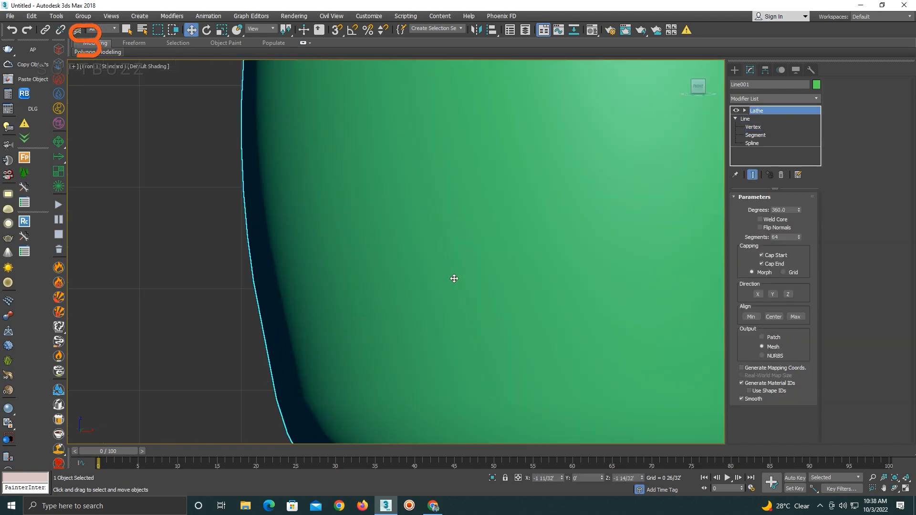
middle_drag(454, 276, 638, 351)
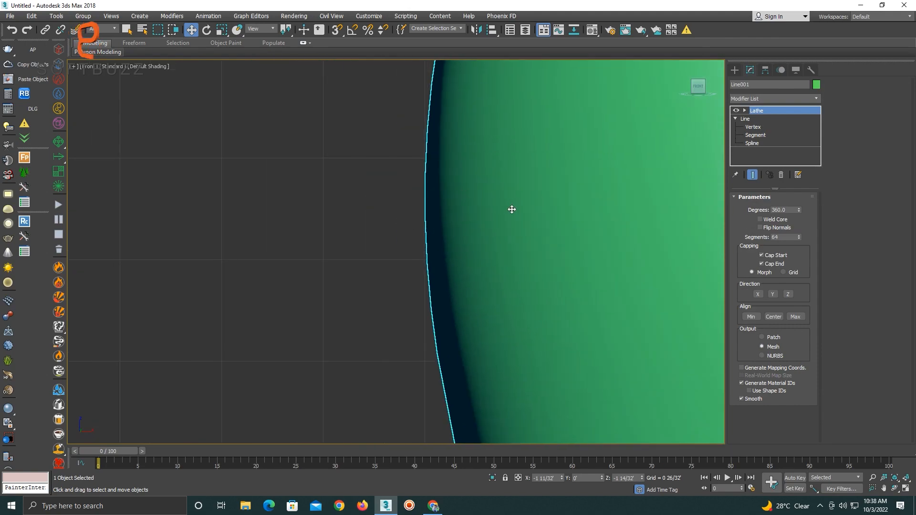
scroll(512, 210, down, 5)
middle_drag(563, 210, 448, 247)
middle_drag(523, 246, 429, 253)
key(p)
scroll(385, 166, up, 3)
alt+middle_drag(385, 165, 414, 174)
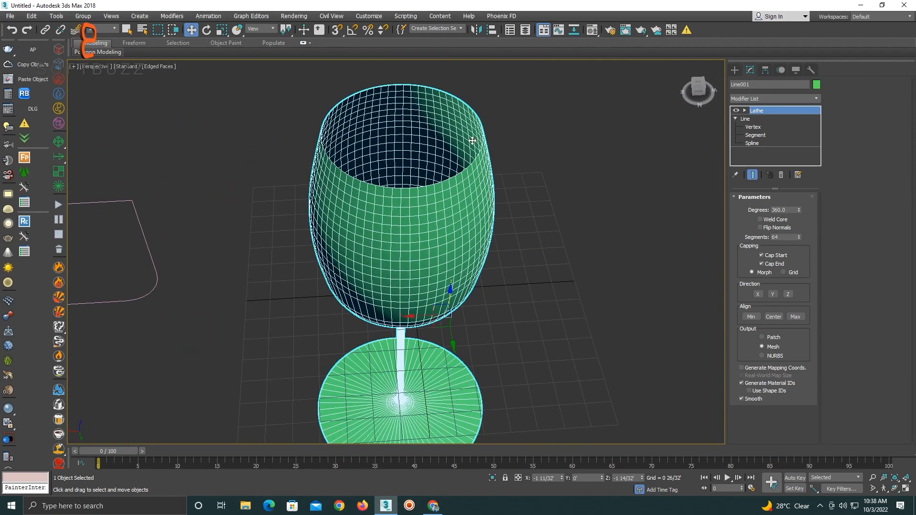
scroll(473, 141, up, 3)
scroll(472, 150, down, 3)
alt+middle_drag(468, 151, 511, 150)
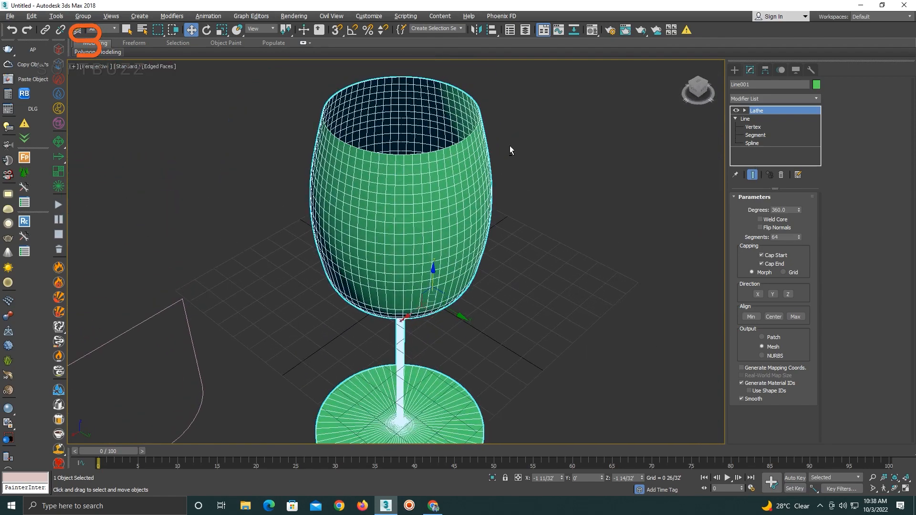
- Inspect the bowl's thin rim, add a Shell modifier to the lathed glass, and toggle the shell's effect to compare
scroll(454, 122, up, 10)
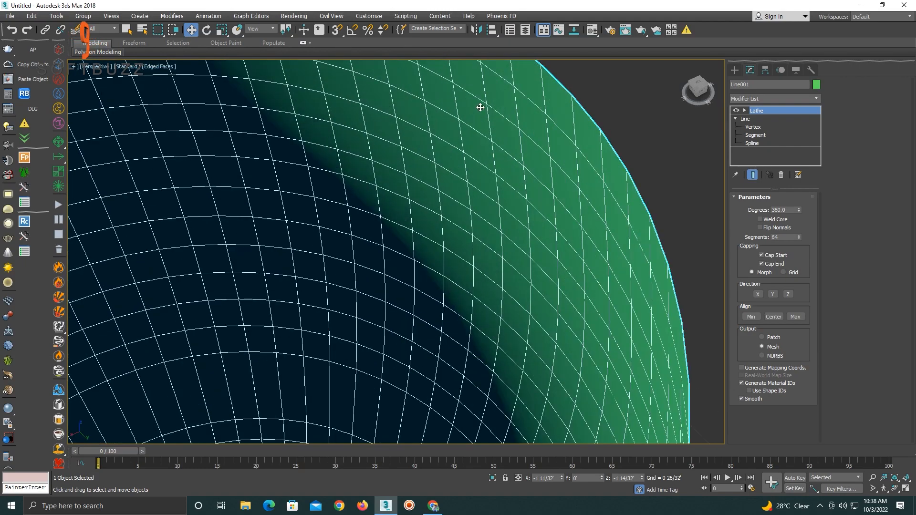
alt+middle_drag(481, 107, 476, 124)
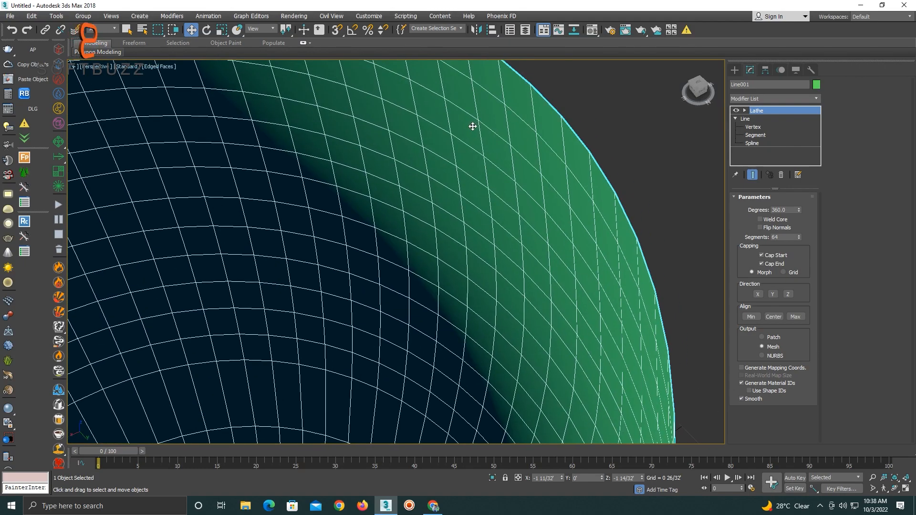
scroll(472, 126, down, 8)
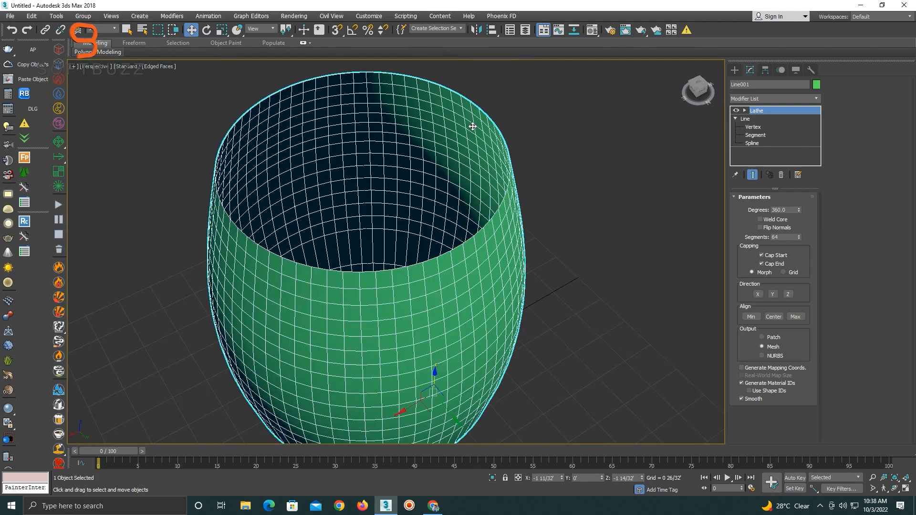
alt+middle_drag(473, 126, 439, 155)
scroll(442, 153, up, 5)
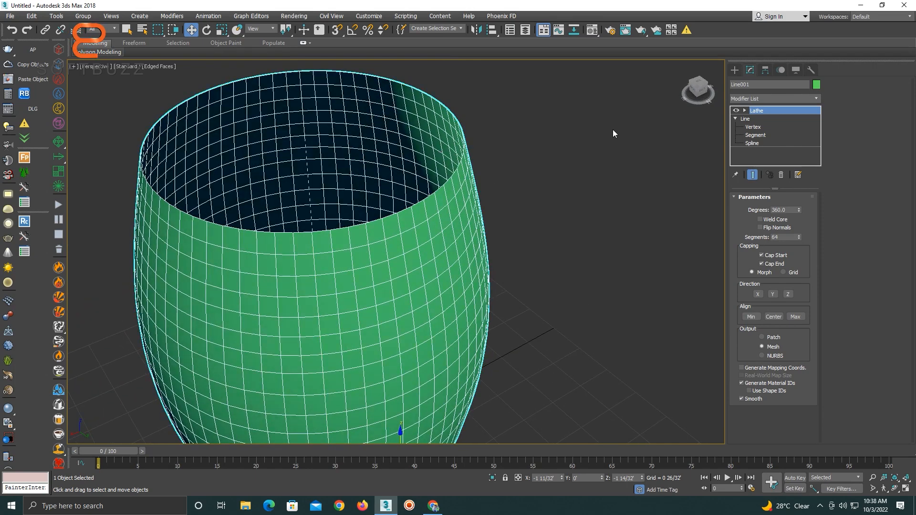
click(748, 98)
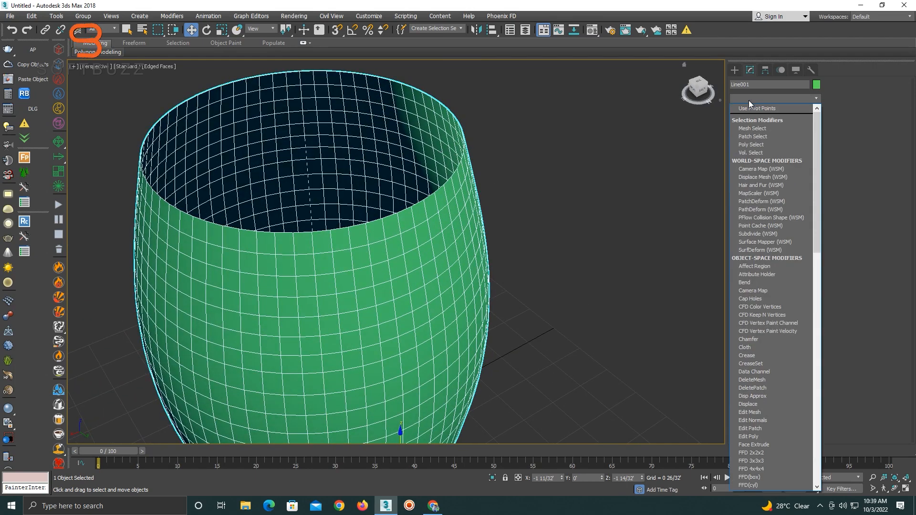
text(sh)
key(Return)
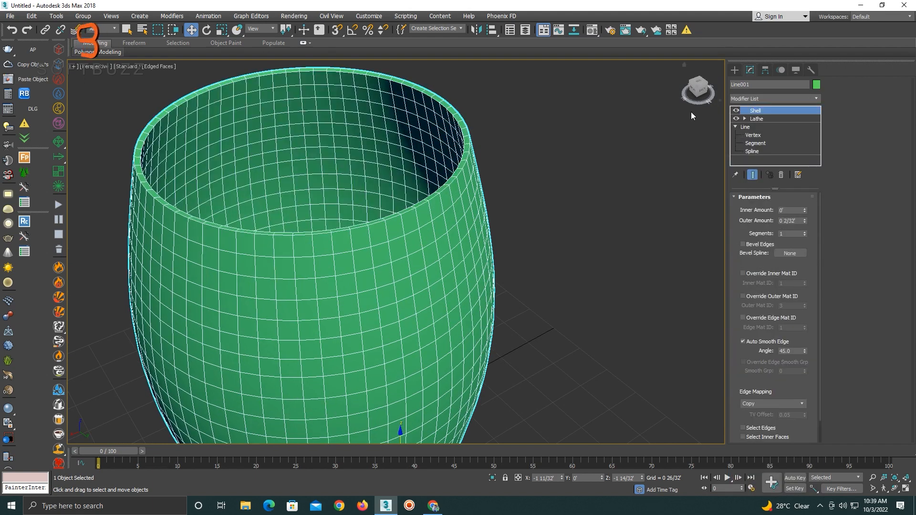
click(736, 111)
click(736, 111)
- Reduce the Shell's outer amount to 0 1/32' for a thinner glass wall
scroll(478, 102, up, 5)
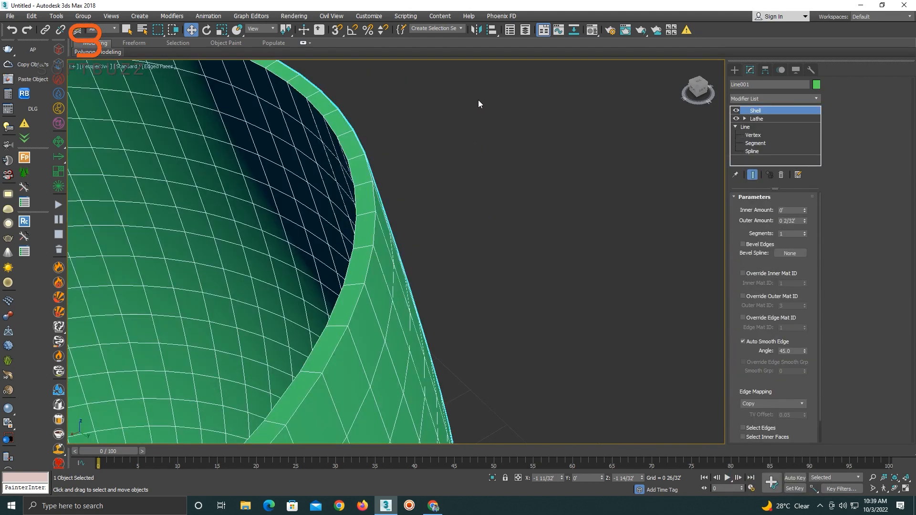
middle_drag(479, 102, 503, 92)
drag(806, 222, 810, 255)
scroll(567, 231, down, 10)
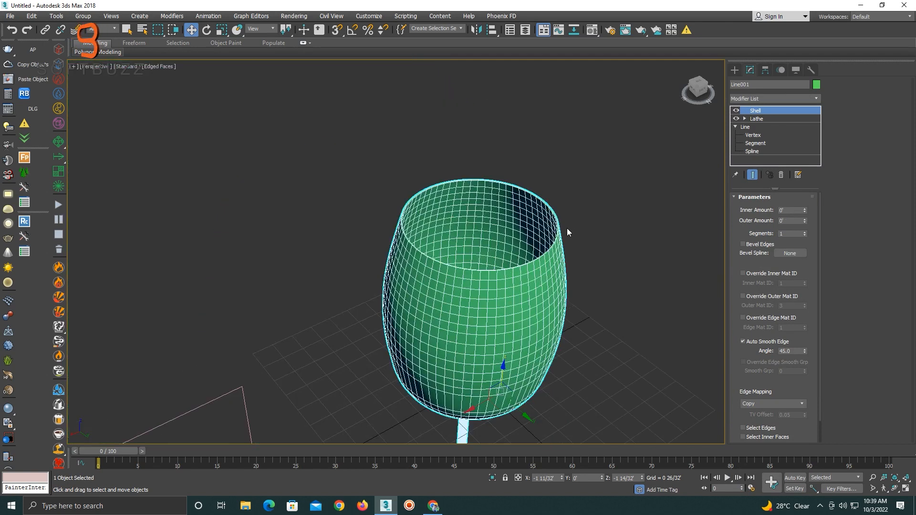
scroll(566, 208, up, 8)
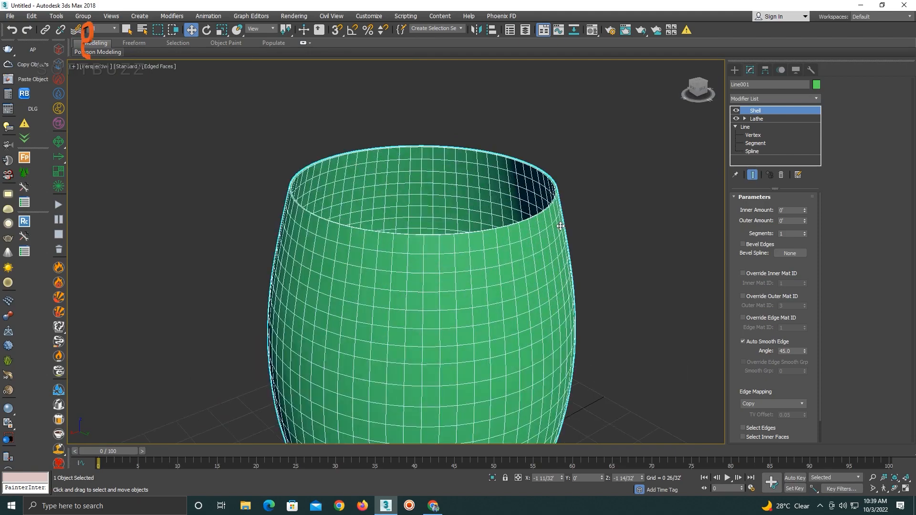
alt+middle_drag(566, 208, 569, 233)
scroll(569, 233, up, 3)
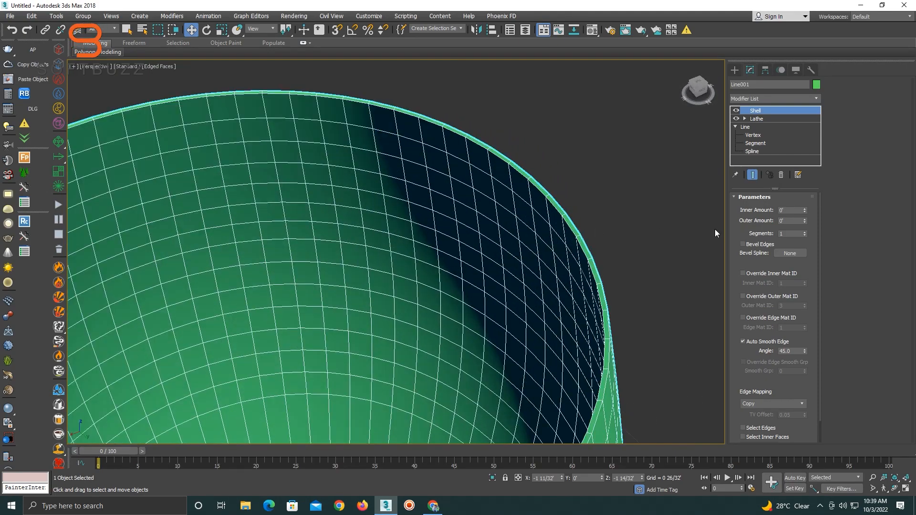
click(805, 219)
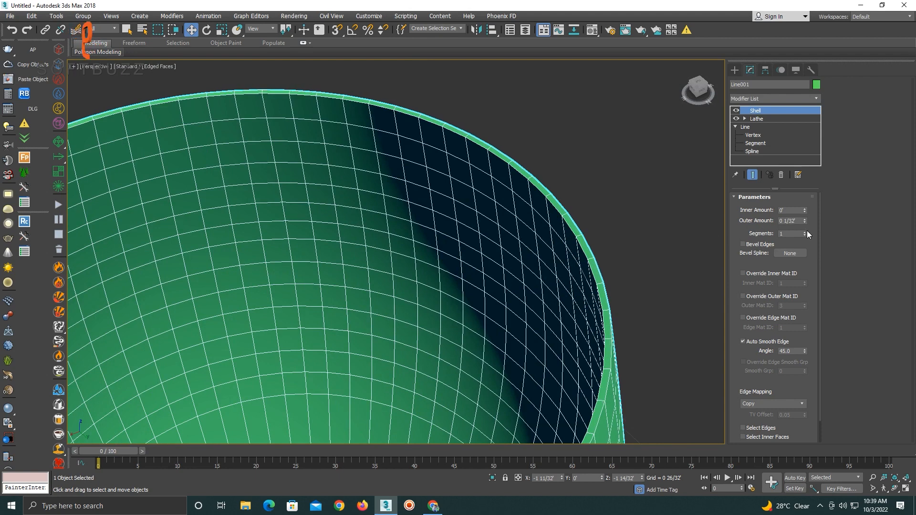
- Raise the Shell's segments to 10 across the wall thickness
click(805, 232)
click(805, 231)
scroll(615, 279, up, 3)
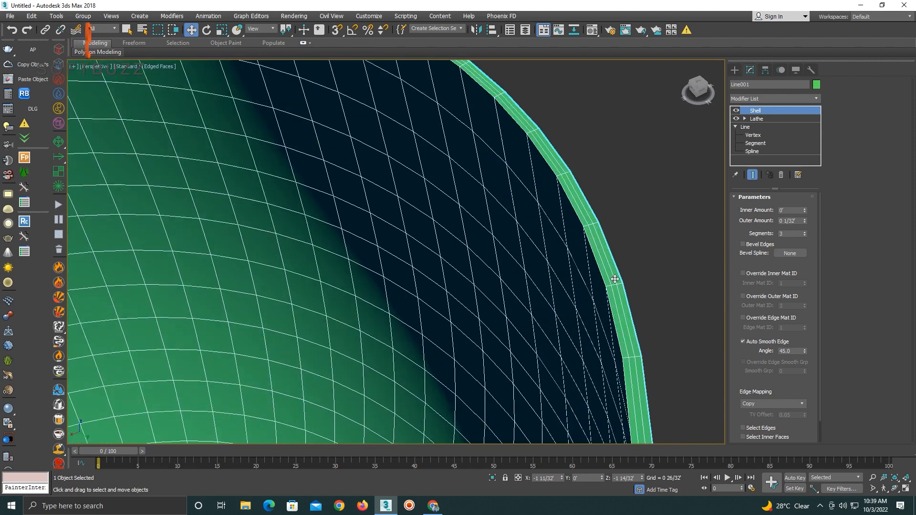
scroll(615, 279, up, 3)
click(805, 232)
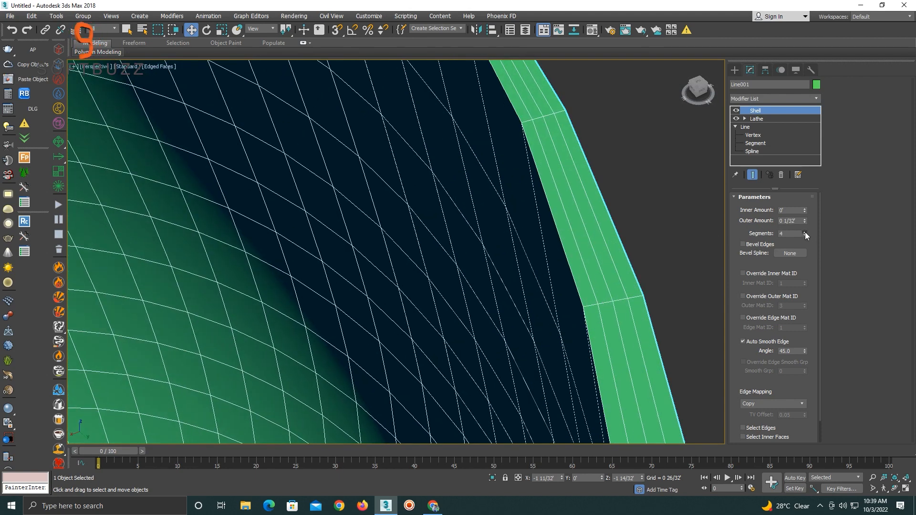
click(804, 232)
click(805, 232)
click(805, 232)
click(805, 232)
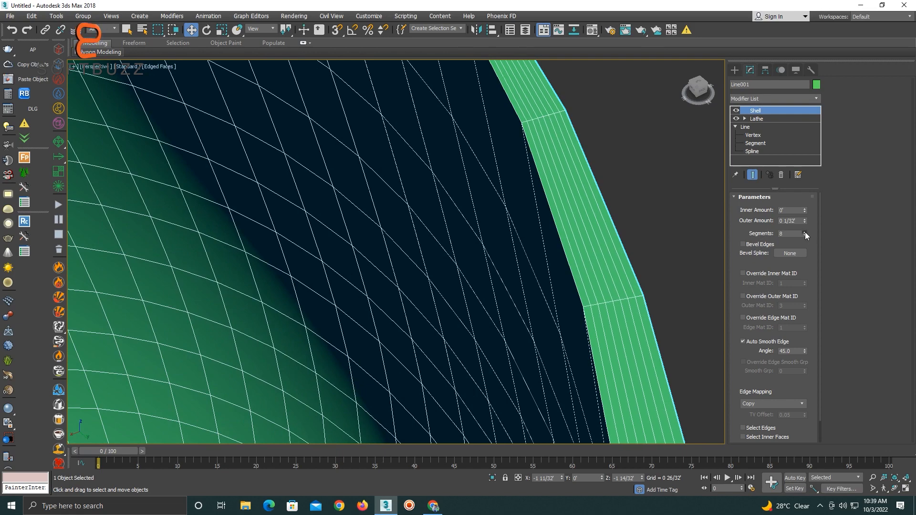
click(804, 232)
click(805, 232)
scroll(562, 225, down, 3)
scroll(562, 226, down, 5)
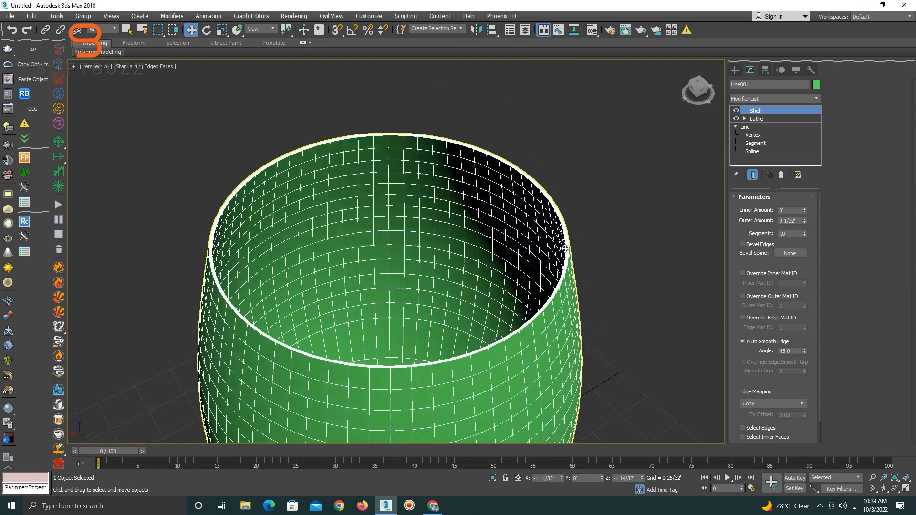
alt+middle_drag(563, 226, 560, 203)
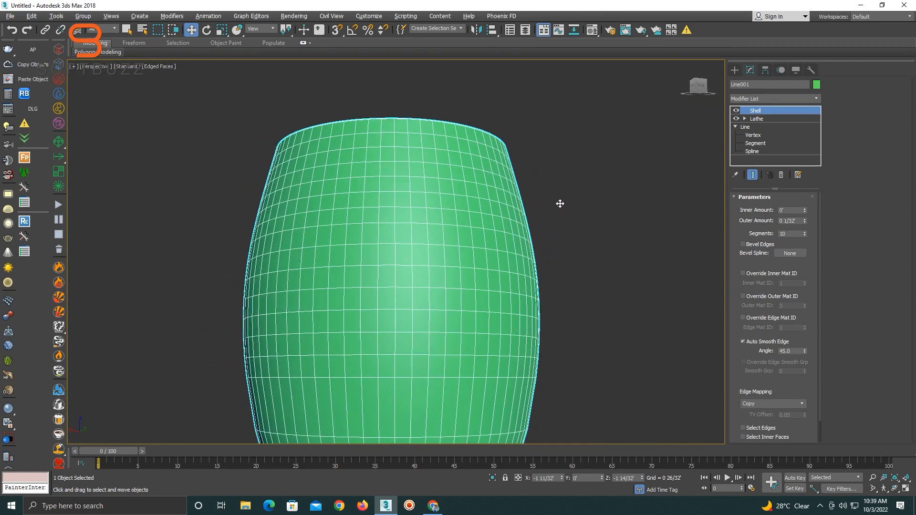
- Add a TurboSmooth modifier to the glass with 2 iterations
click(774, 98)
text(te)
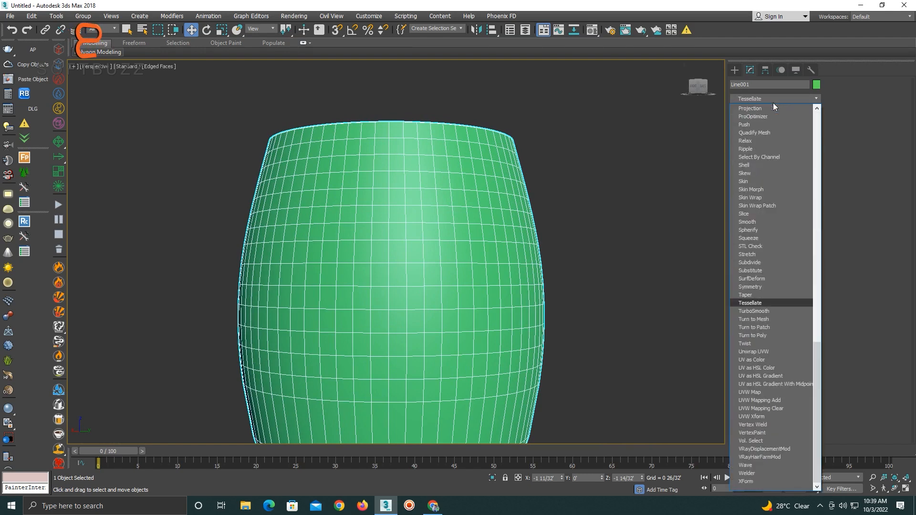
key(Down)
key(Return)
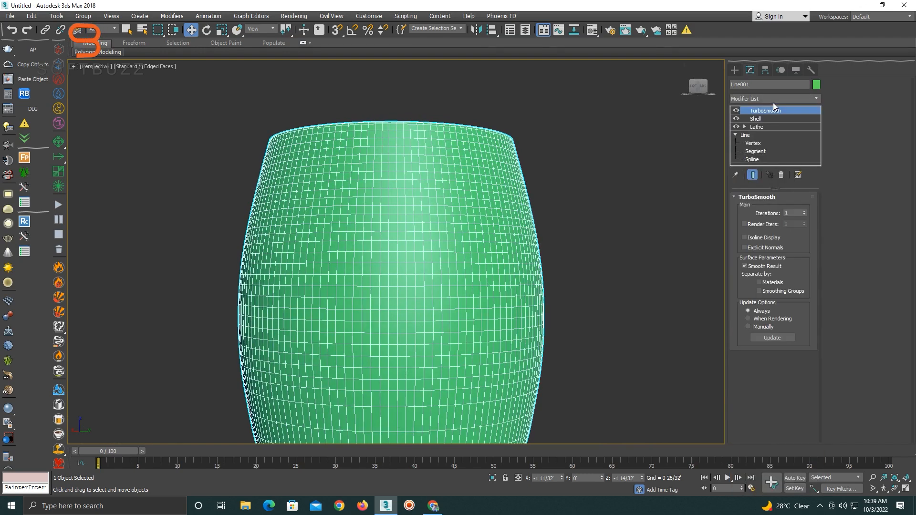
click(805, 212)
alt+middle_drag(494, 239, 432, 320)
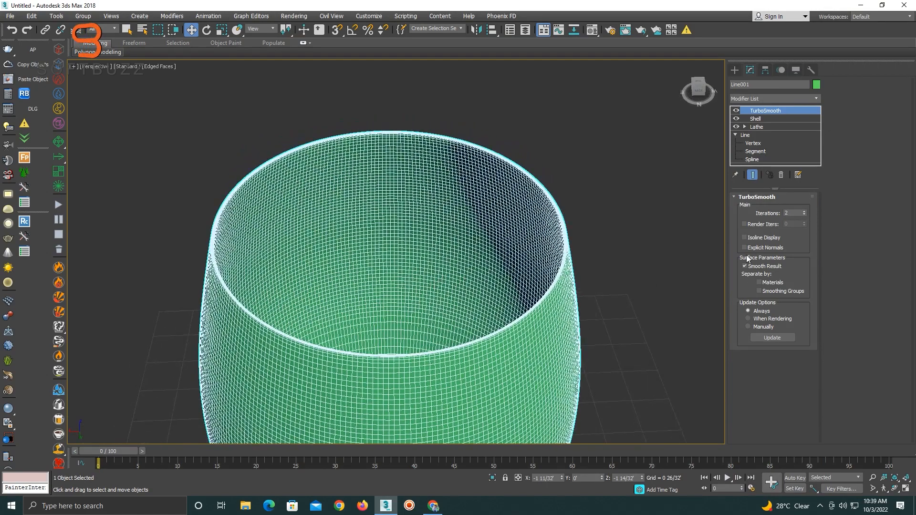
- Examine the smoothed glass without edge display in front and perspective views, and show its edges again
middle_drag(499, 363, 465, 162)
scroll(464, 162, down, 4)
middle_drag(491, 248, 515, 165)
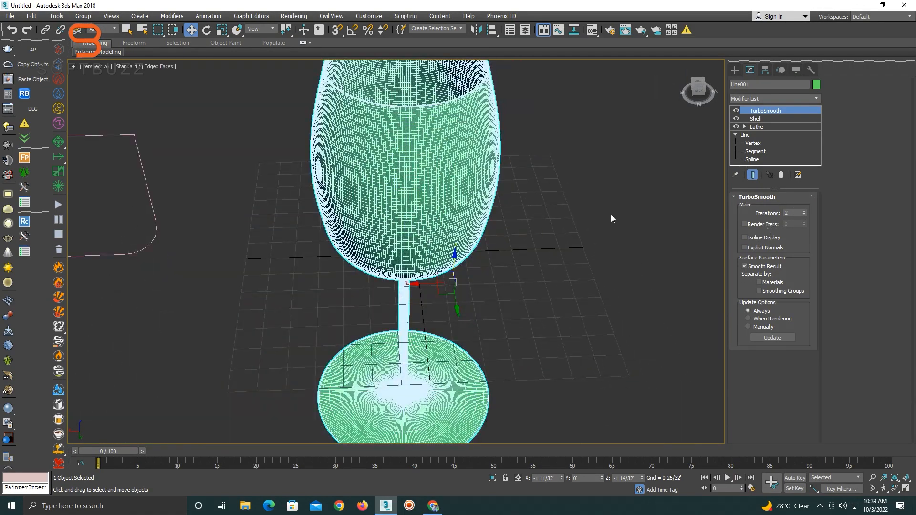
click(611, 217)
mouse_move(502, 306)
alt+middle_down()
mouse_move(498, 282)
mouse_move(452, 254)
mouse_move(468, 215)
mouse_move(457, 258)
mouse_move(407, 266)
mouse_move(326, 256)
alt+middle_up()
key(F4)
click(504, 256)
key(f)
click(494, 287)
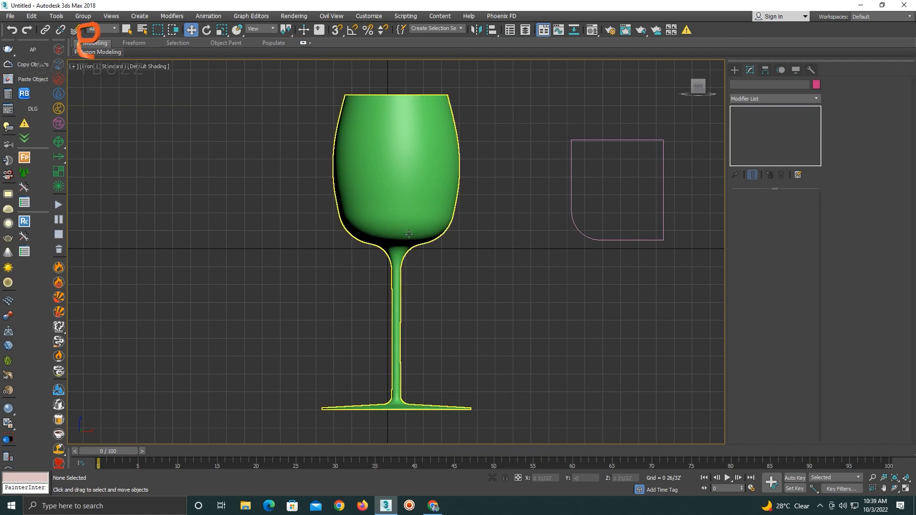
scroll(406, 231, up, 5)
click(404, 215)
scroll(406, 215, down, 5)
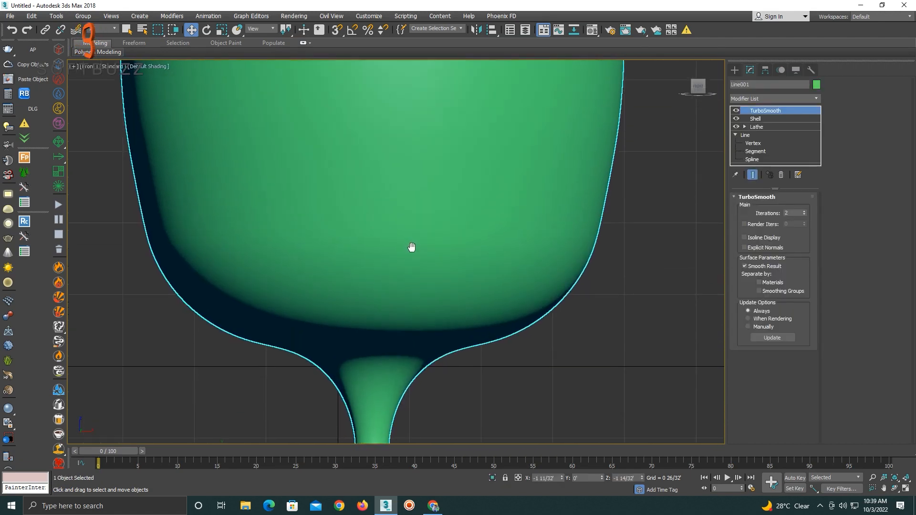
key(p)
alt+middle_drag(424, 238, 436, 252)
scroll(415, 215, up, 4)
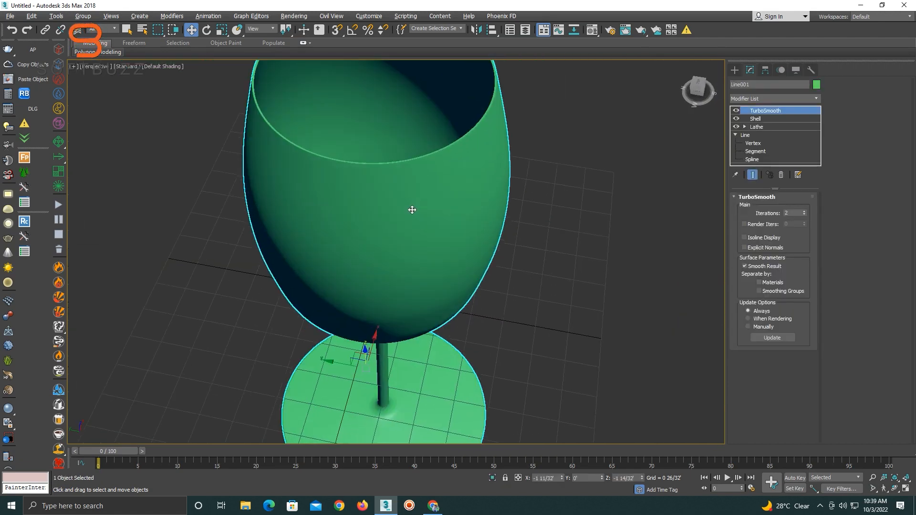
key(F4)
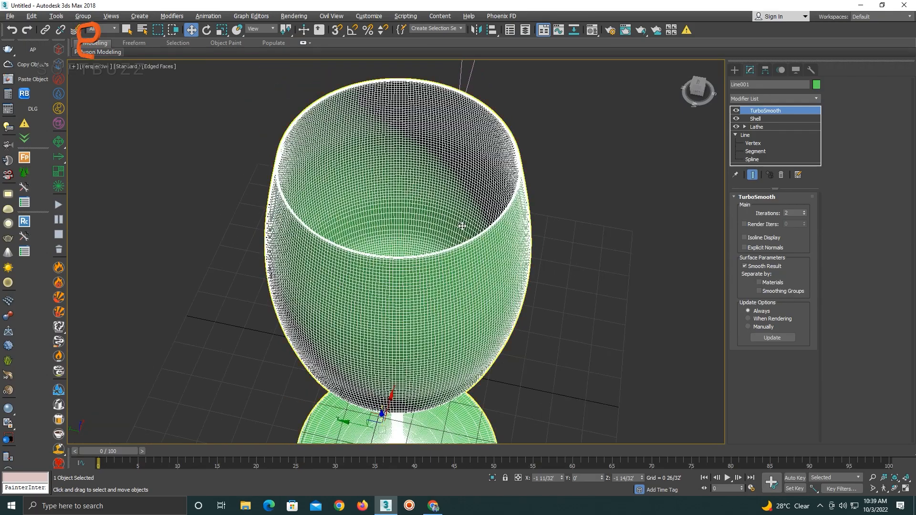
- Place an independent copy of the smoothed glass beside the original along the X axis
mouse_move(398, 130)
alt+middle_down()
mouse_move(362, 162)
mouse_move(434, 207)
mouse_move(419, 263)
mouse_move(401, 259)
alt+middle_up()
scroll(424, 270, down, 4)
mouse_move(366, 290)
shift+mouse_down()
mouse_move(125, 325)
mouse_move(193, 324)
shift+mouse_up()
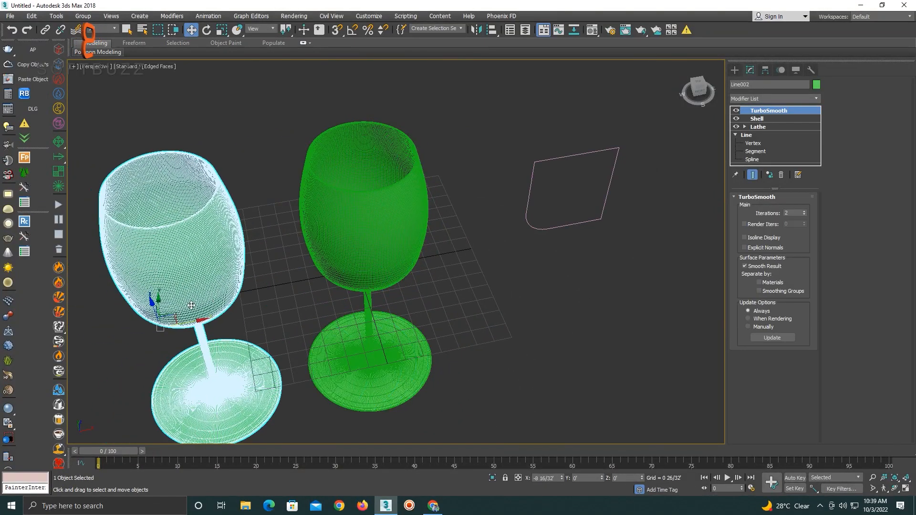
click(459, 292)
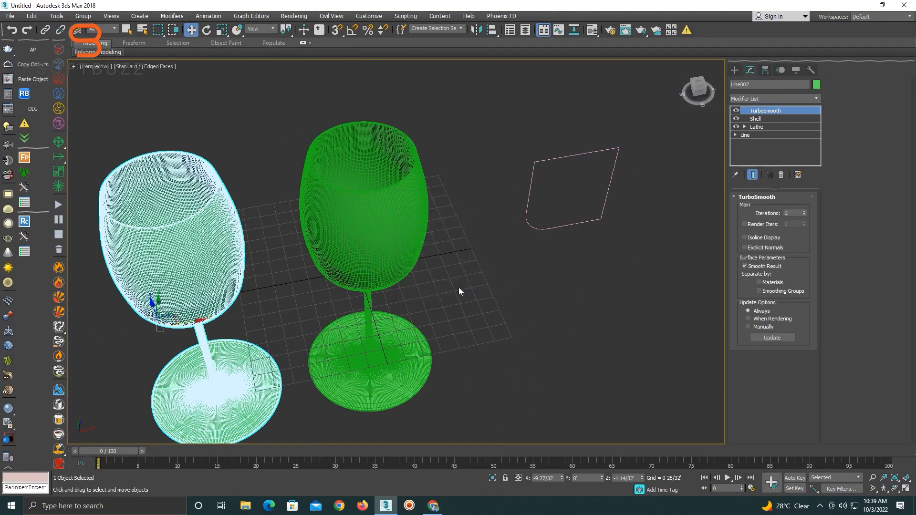
- Remove the TurboSmooth and Shell modifiers from the copied glass, keeping only its Lathe
click(782, 175)
click(782, 175)
click(782, 175)
middle_drag(328, 252, 362, 233)
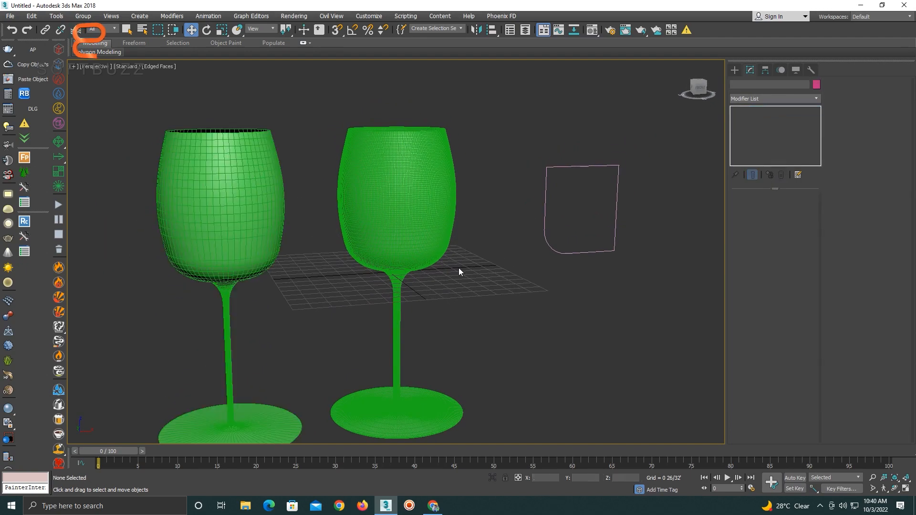
click(218, 246)
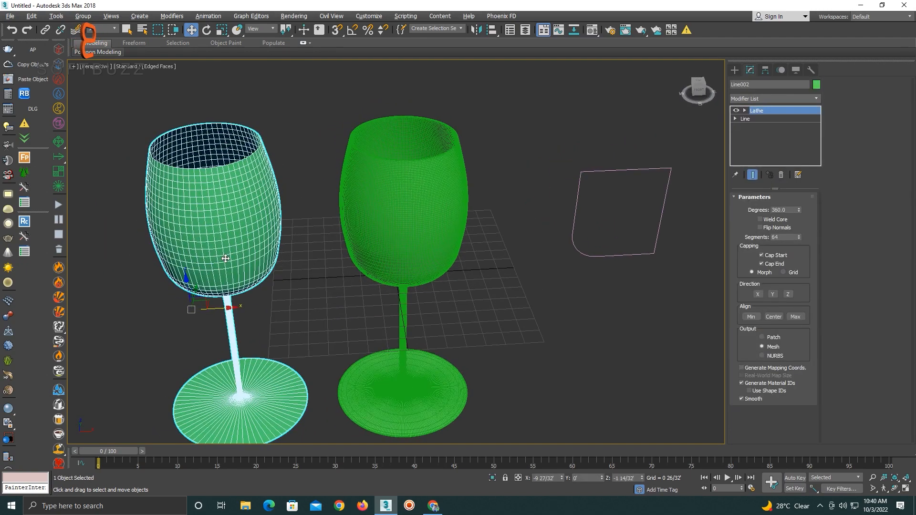
- Turn off the edge display and compare the shading of the two glasses
key(F4)
click(279, 139)
scroll(272, 152, up, 4)
middle_drag(267, 161, 450, 153)
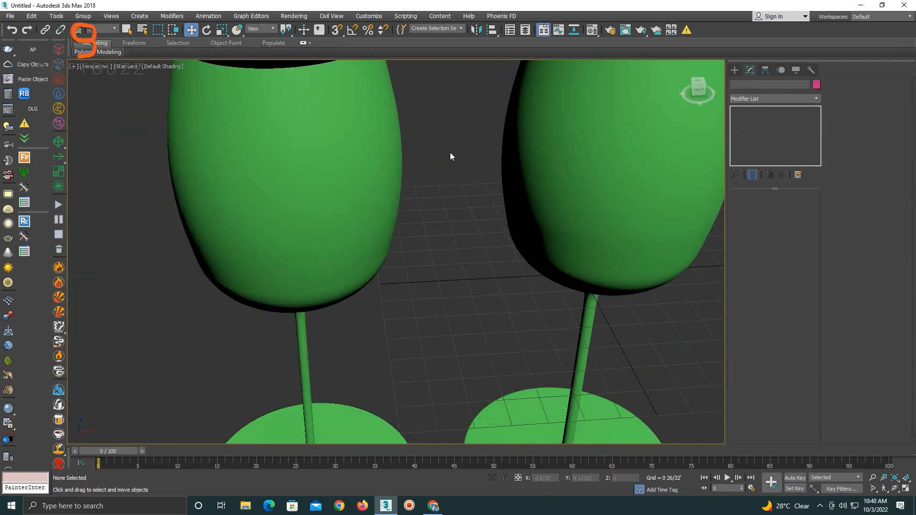
- On the original glass's profile in front view, delete one of the two nearly coincident vertices between bowl and stem
click(559, 186)
alt+middle_drag(558, 186, 517, 188)
key(f)
scroll(423, 227, up, 6)
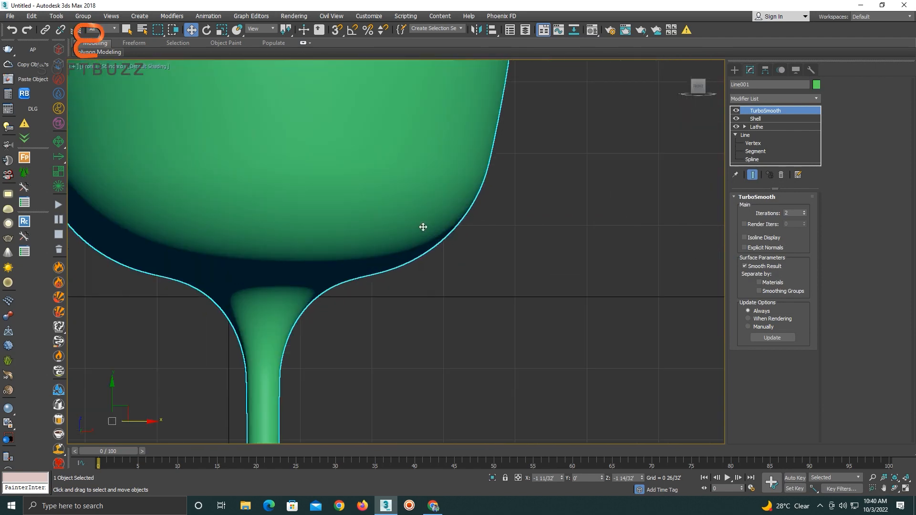
click(745, 144)
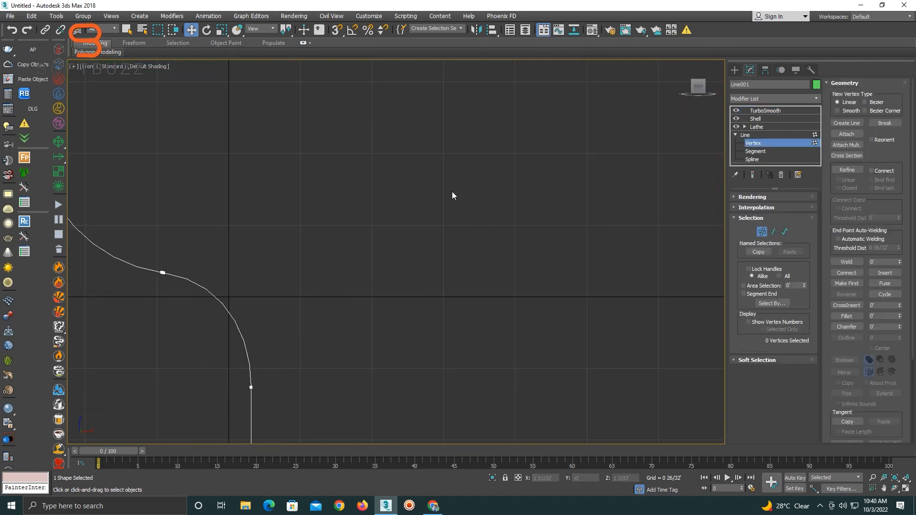
scroll(305, 238, down, 2)
middle_drag(305, 239, 441, 262)
scroll(350, 287, up, 2)
scroll(348, 286, up, 2)
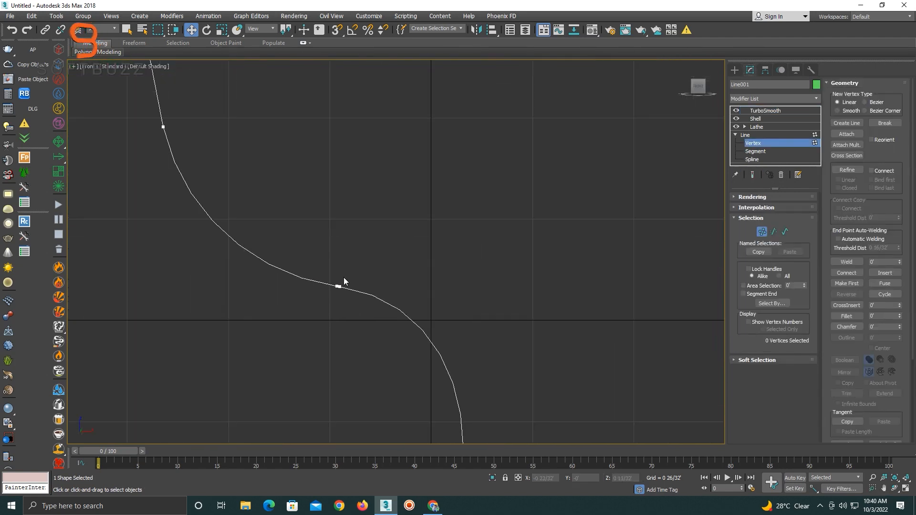
scroll(340, 283, up, 5)
click(337, 303)
scroll(235, 279, down, 4)
click(253, 291)
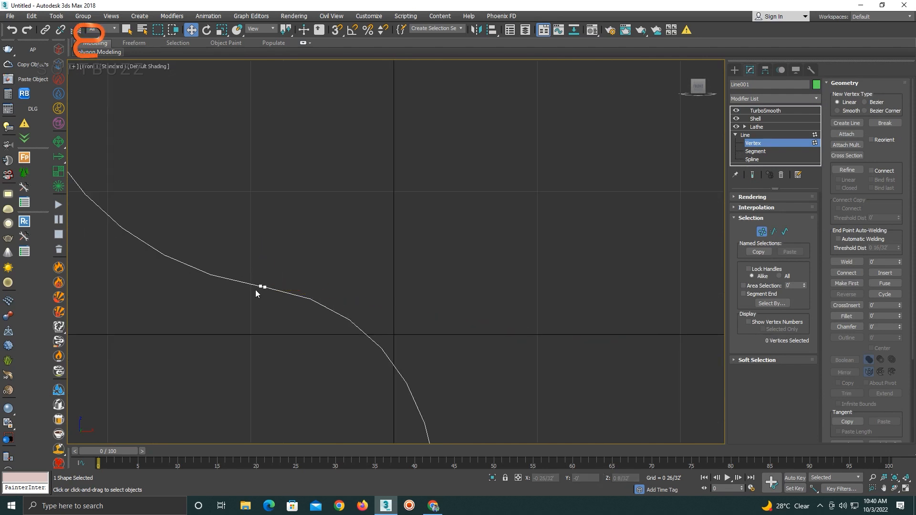
scroll(242, 293, down, 4)
middle_drag(242, 292, 332, 308)
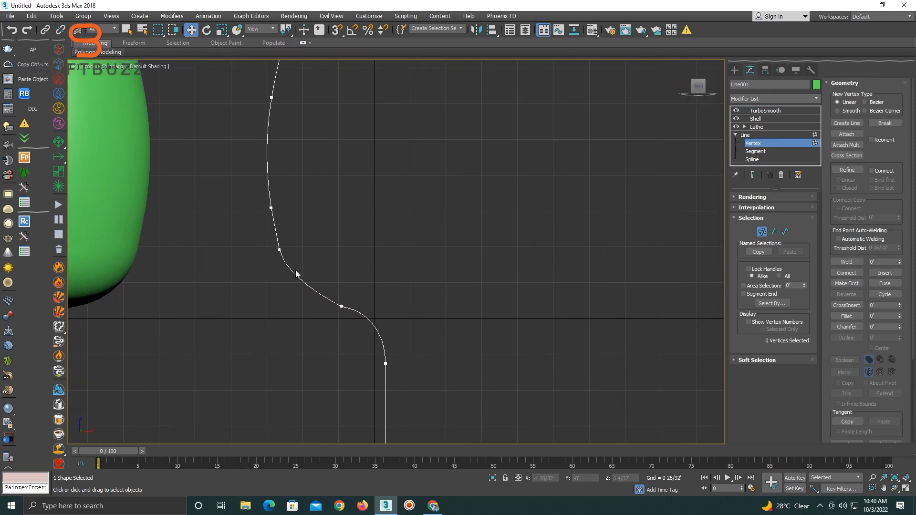
- Delete the profile vertex on the bowl's lower curve, just above the junction with the stem
click(280, 253)
key(Delete)
scroll(277, 270, down, 4)
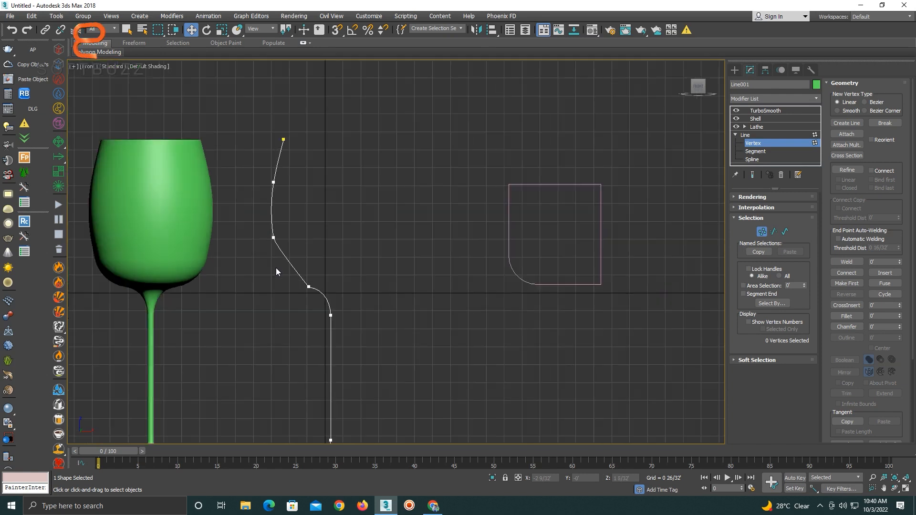
- Undo the recent vertex deletions on the original glass's profile, restoring the vertices around the bowl-stem junction
key(ctrl+z)
middle_drag(277, 270, 310, 261)
key(ctrl+z)
key(ctrl+z)
scroll(310, 305, up, 5)
scroll(352, 258, up, 4)
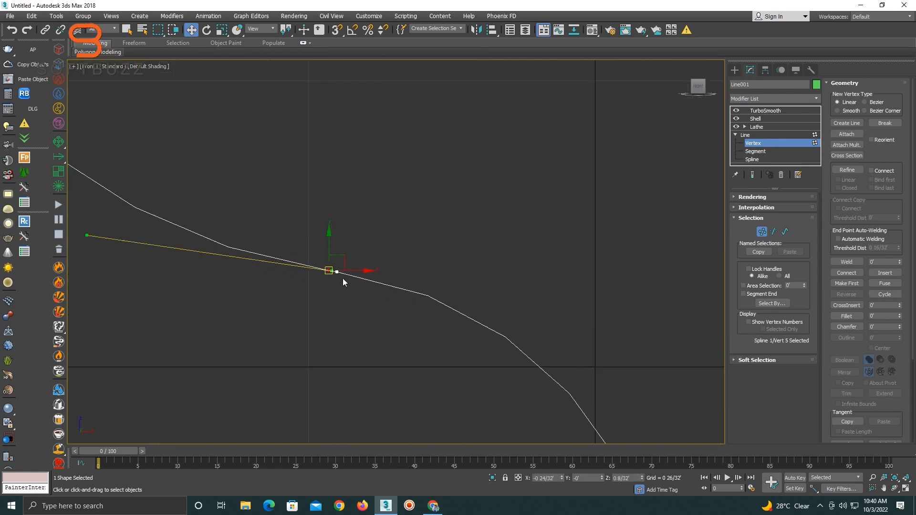
key(ctrl+z)
key(ctrl+z)
middle_drag(278, 288, 305, 282)
scroll(307, 288, down, 4)
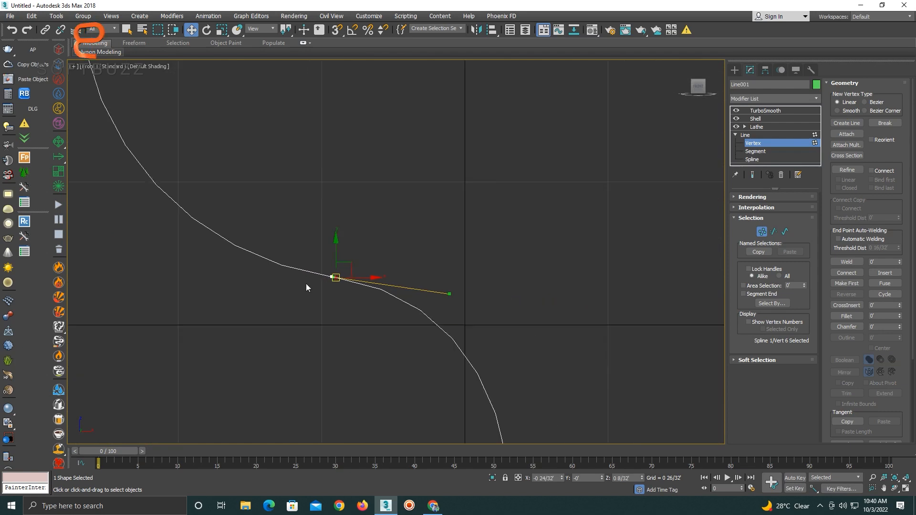
- Turn on Adaptive interpolation for the glass's profile line
click(748, 210)
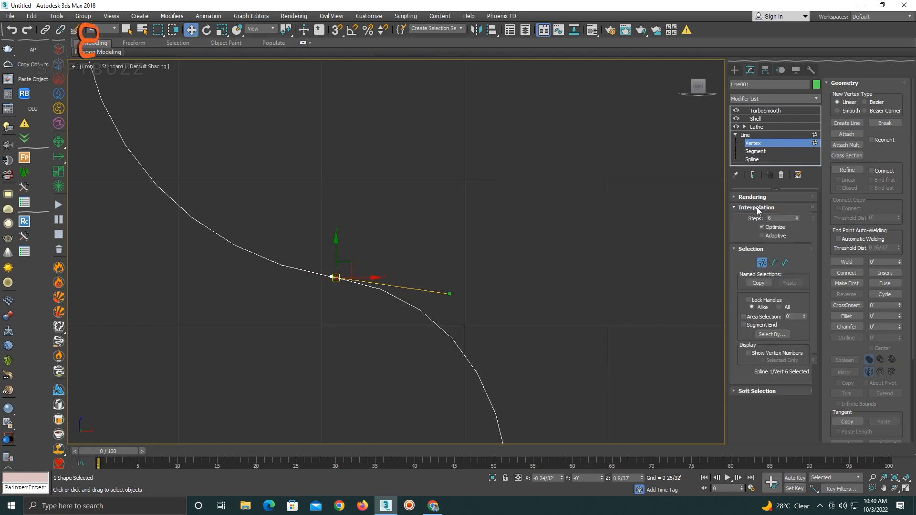
click(762, 236)
scroll(220, 218, down, 8)
middle_drag(215, 173, 312, 225)
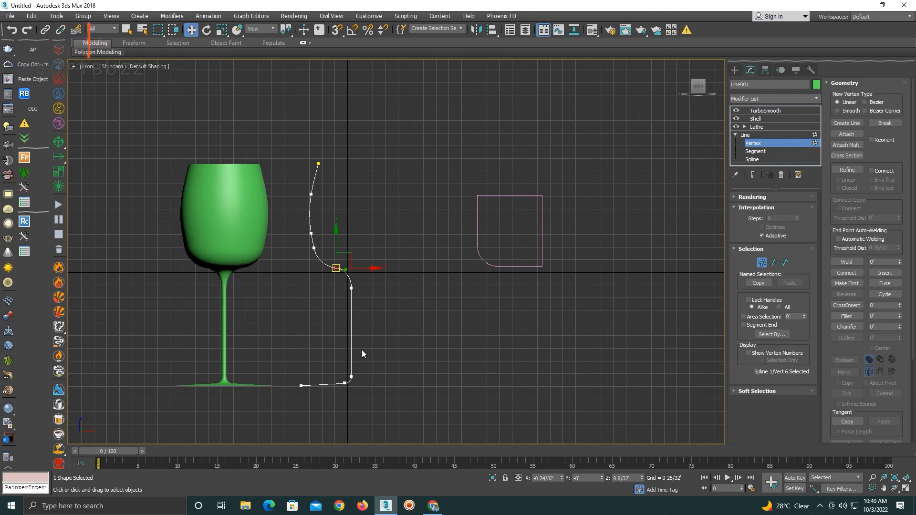
scroll(325, 312, up, 2)
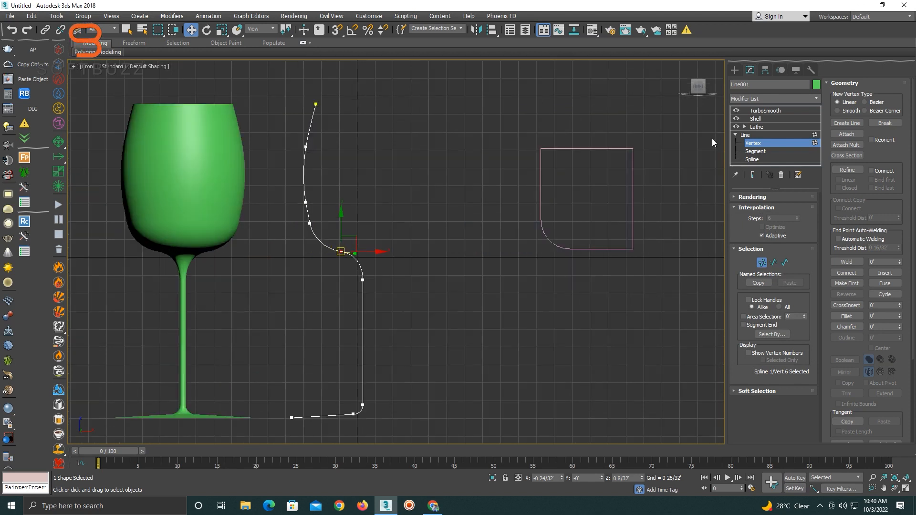
- Return from vertex editing to the Lathe level and examine the glass's rim and bowl interior in perspective view
click(744, 142)
click(736, 136)
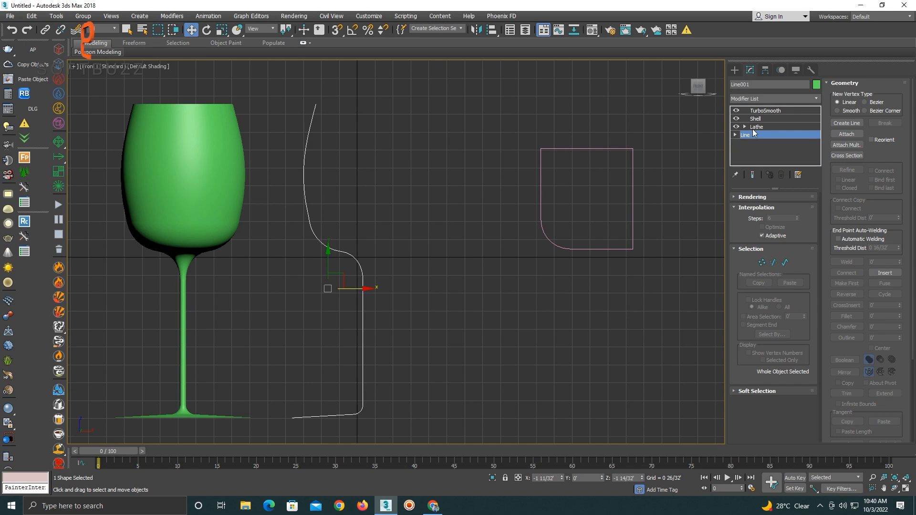
click(755, 127)
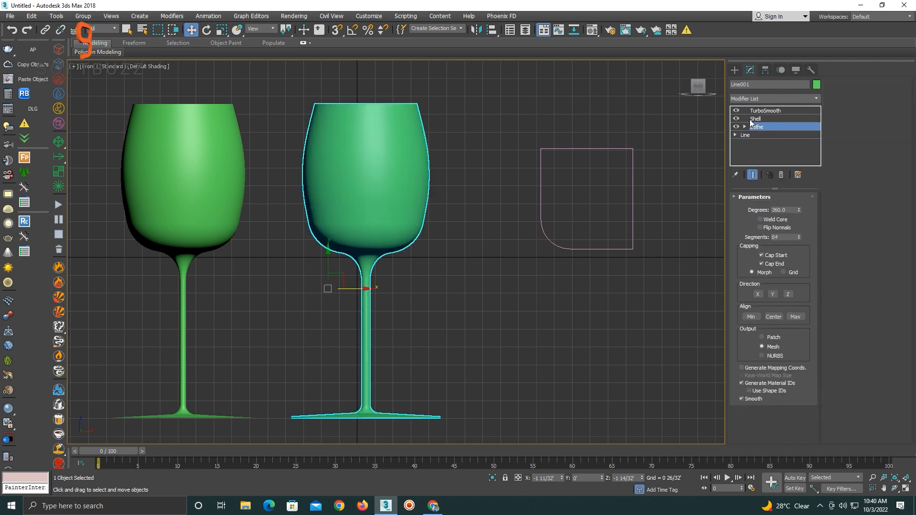
key(p)
key(z)
alt+middle_drag(413, 203, 406, 234)
scroll(432, 110, up, 5)
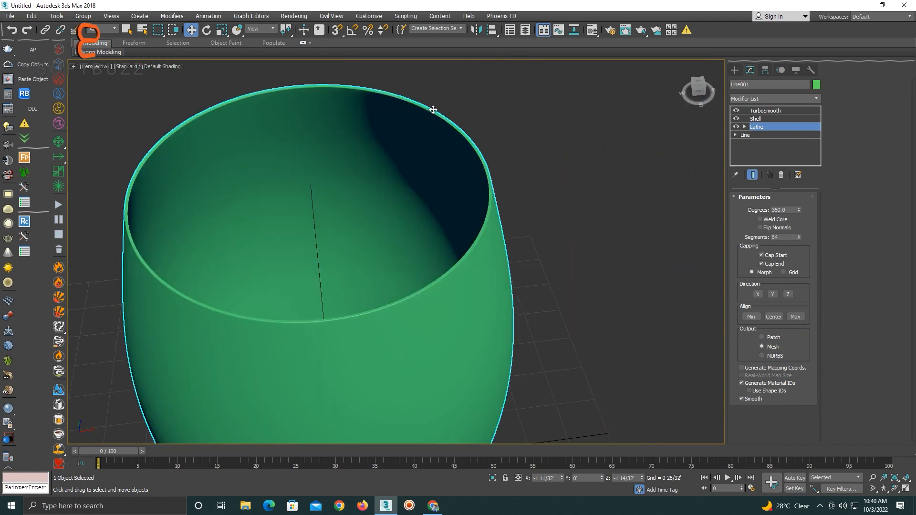
alt+middle_drag(432, 110, 407, 106)
- Step up from the Shell level to TurboSmooth with edged faces displayed on the glass
click(754, 119)
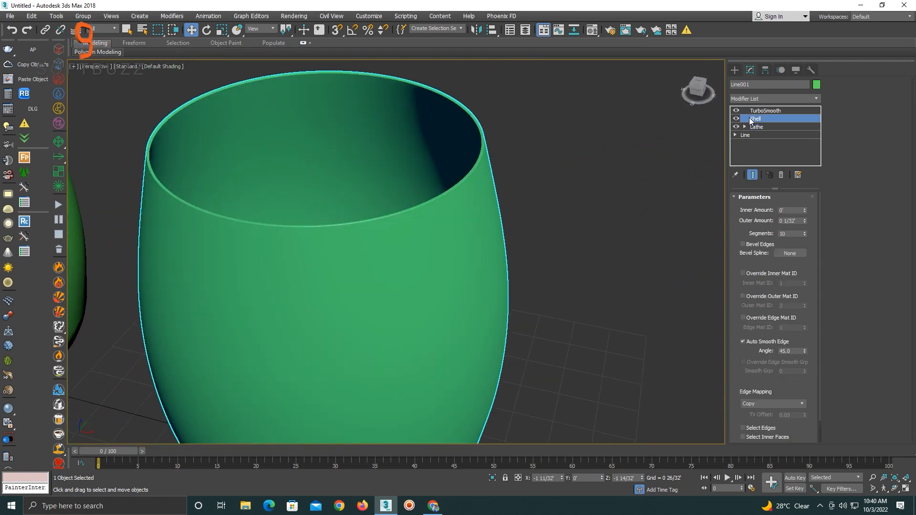
key(F3)
key(F3)
key(F4)
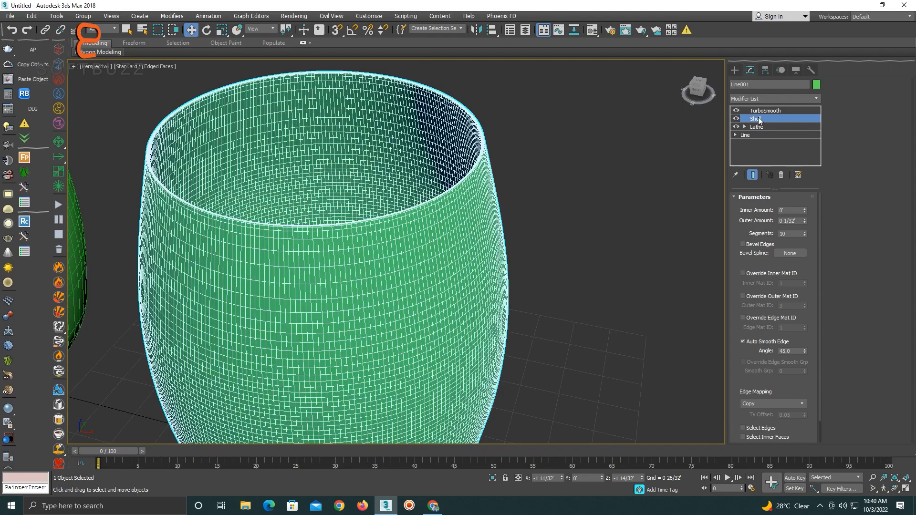
click(762, 112)
- Examine the smoothed mesh up close, turn off the edge display, and view both glasses side by side
alt+middle_drag(466, 178, 495, 182)
scroll(464, 138, down, 5)
scroll(495, 182, up, 4)
click(541, 269)
mouse_move(541, 269)
alt+middle_down()
mouse_move(495, 200)
mouse_move(502, 259)
mouse_move(494, 176)
mouse_move(497, 243)
alt+middle_up()
key(F4)
scroll(508, 258, down, 5)
click(408, 239)
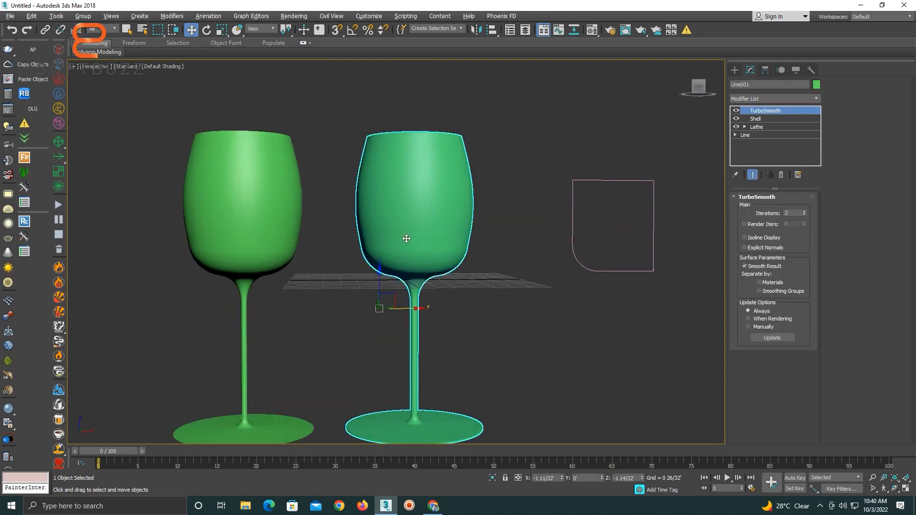
alt+middle_drag(406, 239, 412, 264)
- Switch to Chrome, look over the wine glass results, and search Google Images for "Lamp"
click(433, 506)
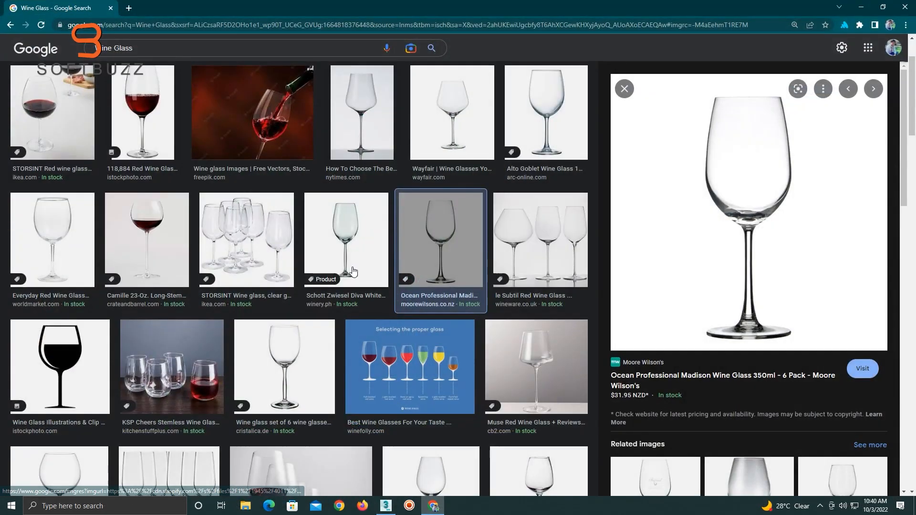
scroll(354, 275, down, 5)
scroll(340, 291, down, 6)
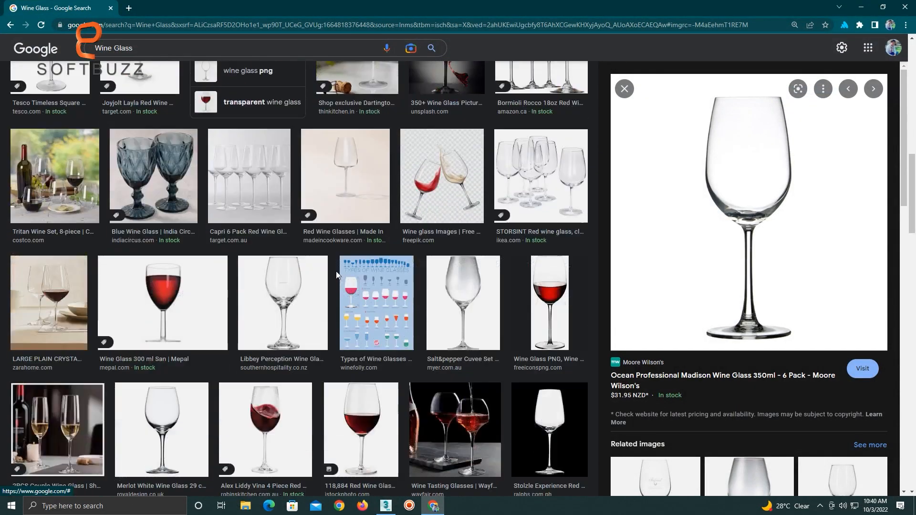
scroll(336, 271, up, 15)
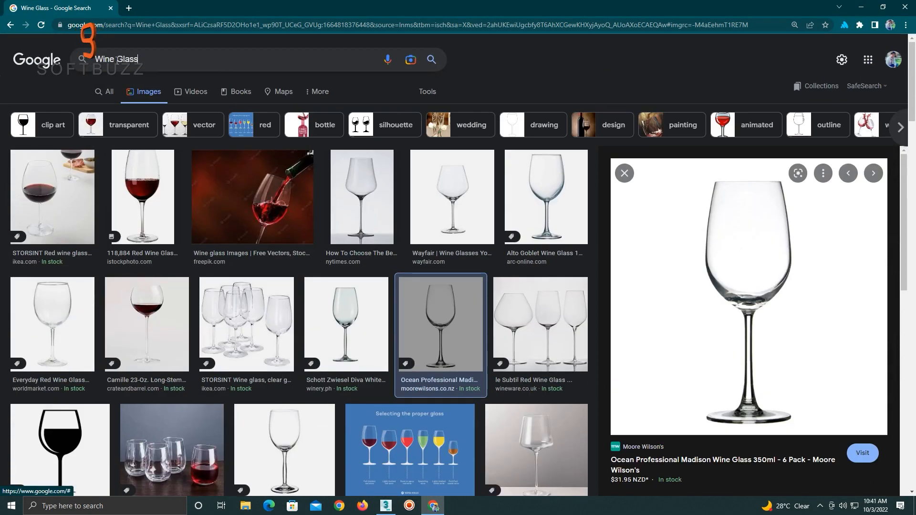
drag(156, 60, 2, 65)
text(Lamp)
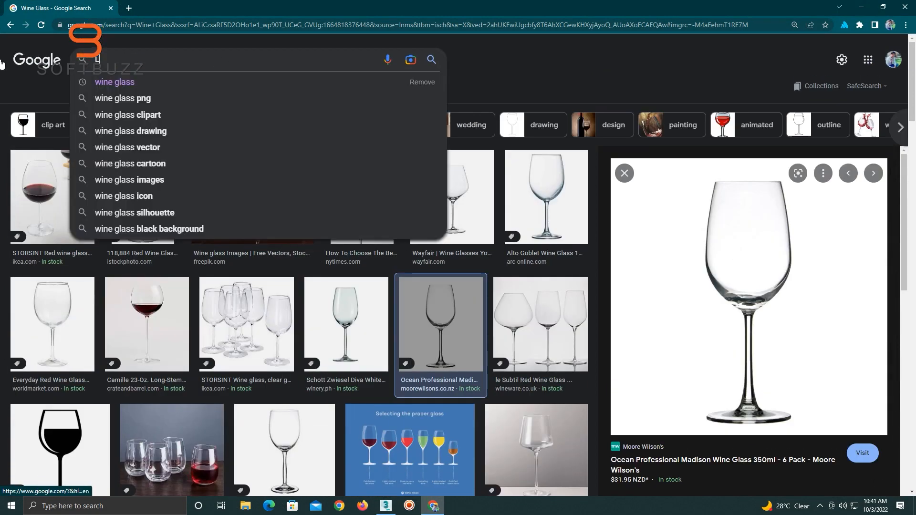
key(Return)
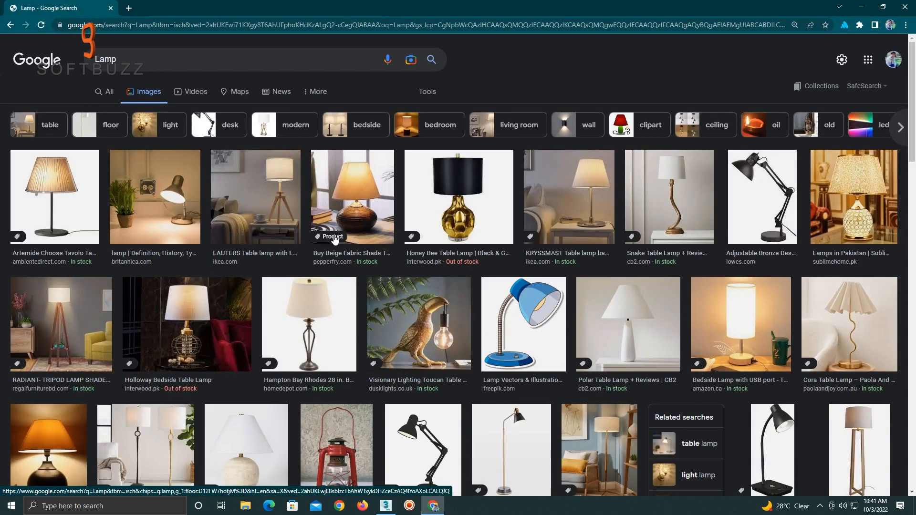
- Preview the beige fabric shade, Holloway and Medium Faux Wood table lamps as references, and return to 3ds Max
click(348, 222)
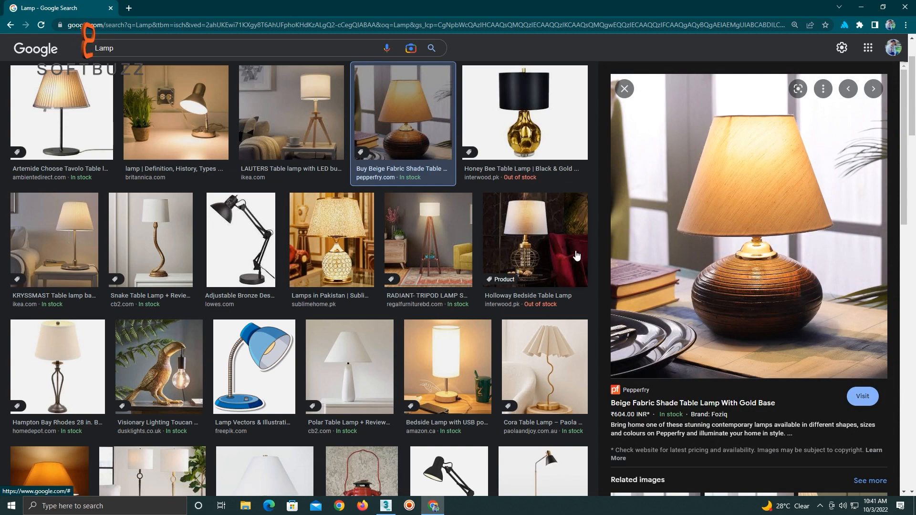
click(535, 273)
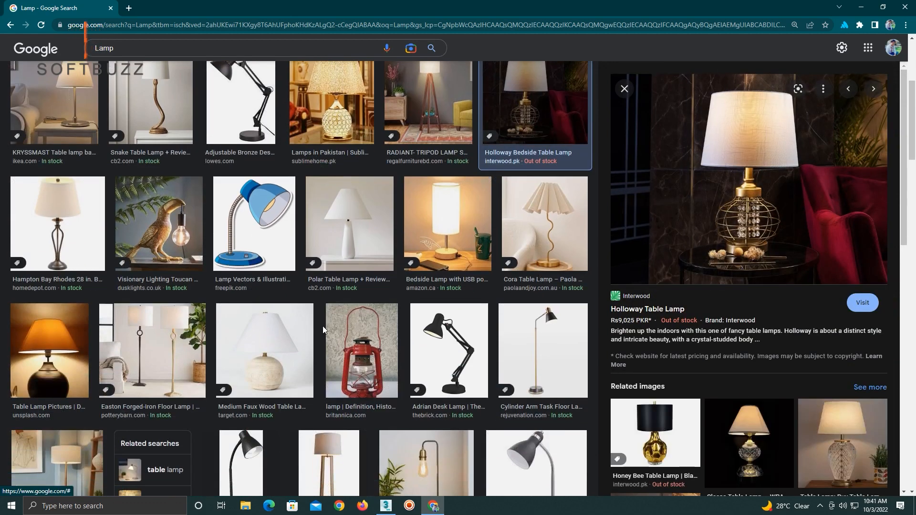
click(285, 338)
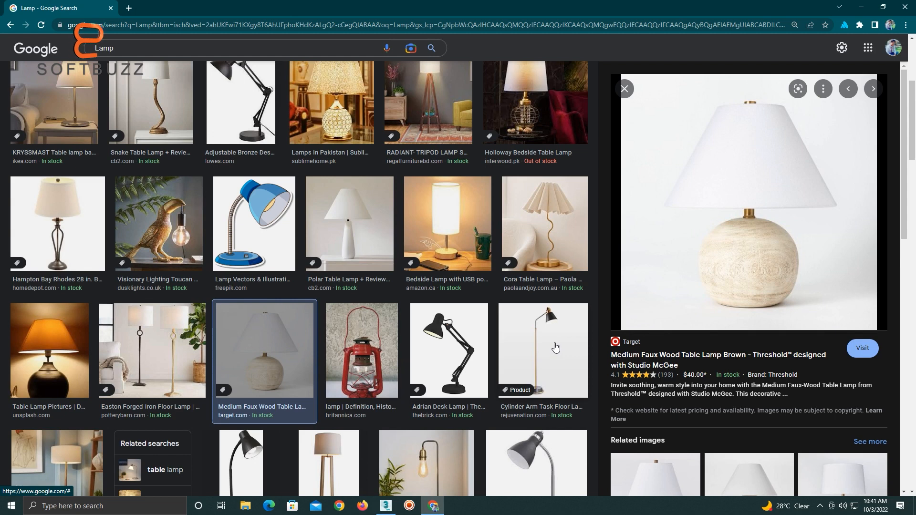
click(858, 6)
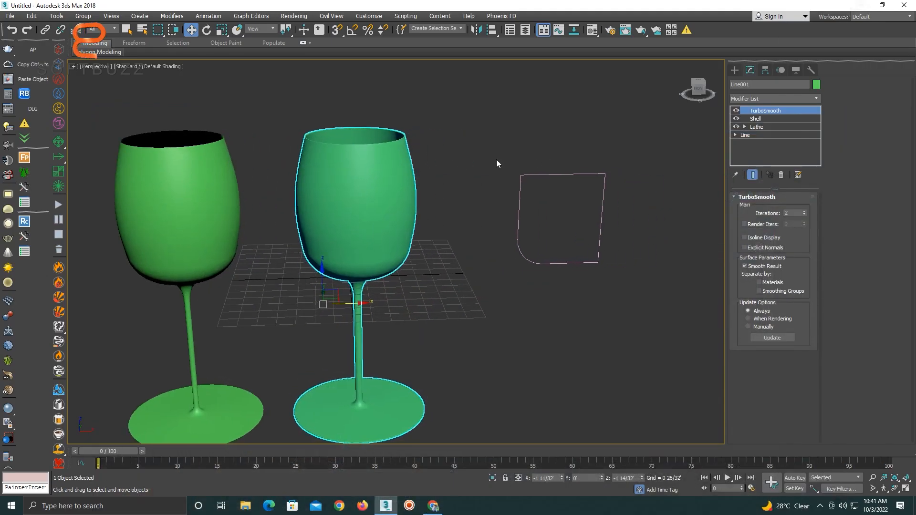
- In front view, delete the leftover rounded rectangle beside the glasses and make empty space for a new model
click(604, 162)
key(f)
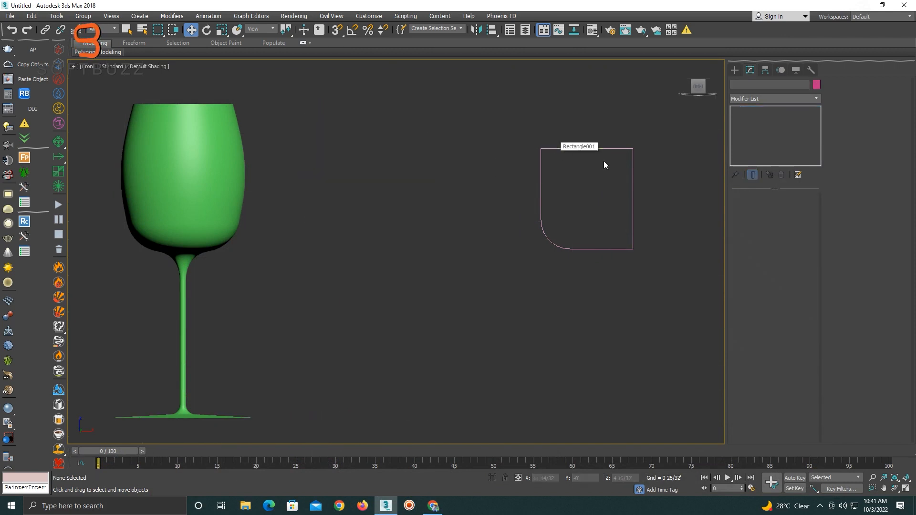
middle_drag(604, 161, 560, 161)
key(ctrl+z)
click(560, 148)
key(Delete)
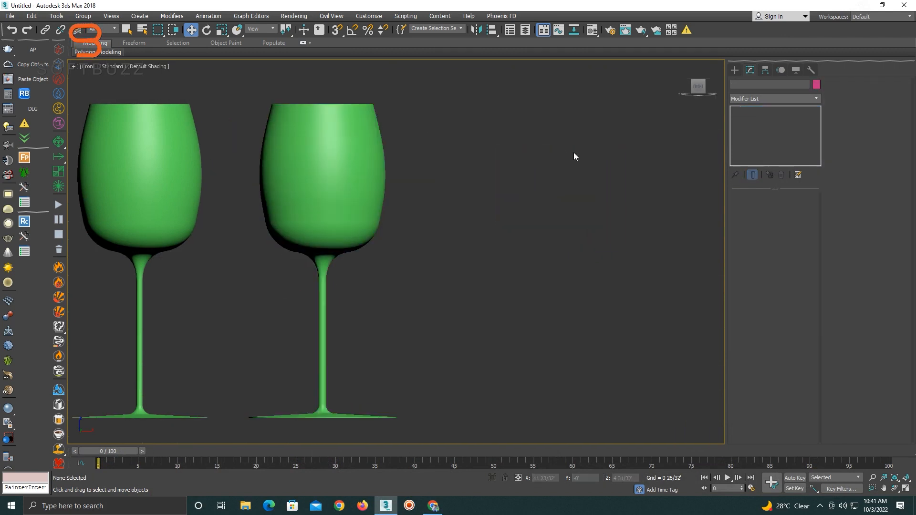
middle_drag(650, 143, 568, 143)
- Check the wood table lamp reference and draw a square-like Rectangle spline, about as wide as the bowl, beside the glasses
click(735, 71)
click(439, 506)
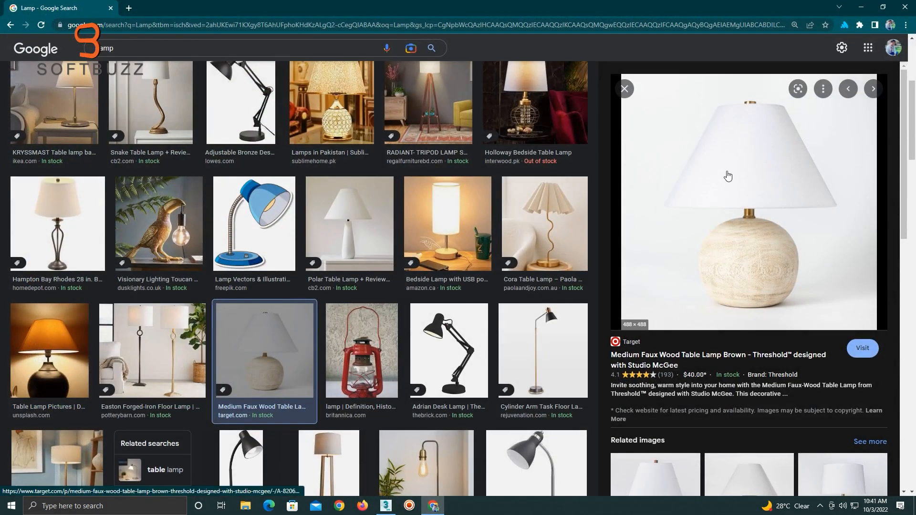
click(860, 7)
click(783, 136)
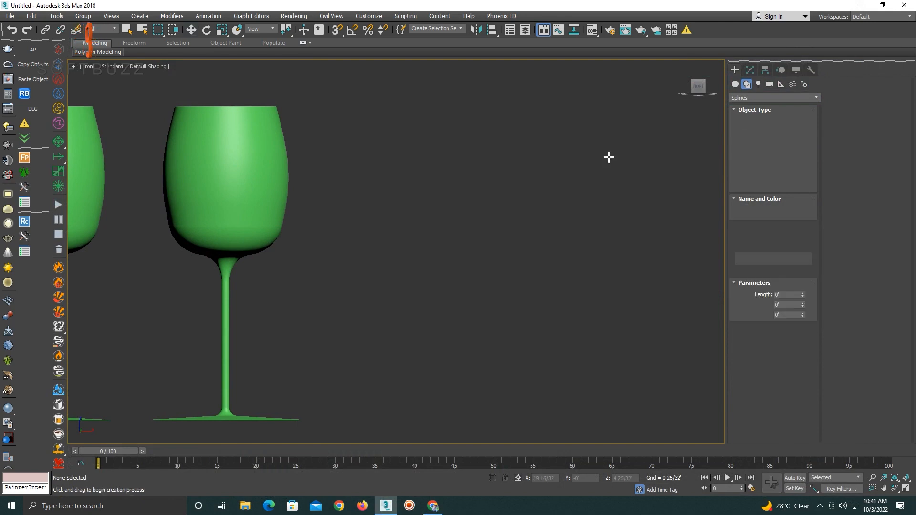
drag(445, 113, 569, 237)
click(191, 29)
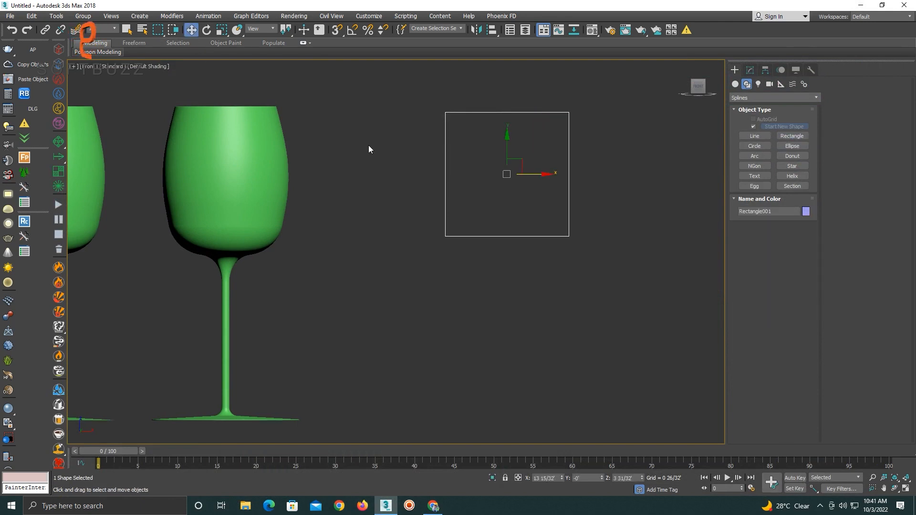
- Convert the rectangle to an editable spline, delete its right vertical segment, and switch to vertex editing
right_click(495, 165)
mouse_move(566, 270)
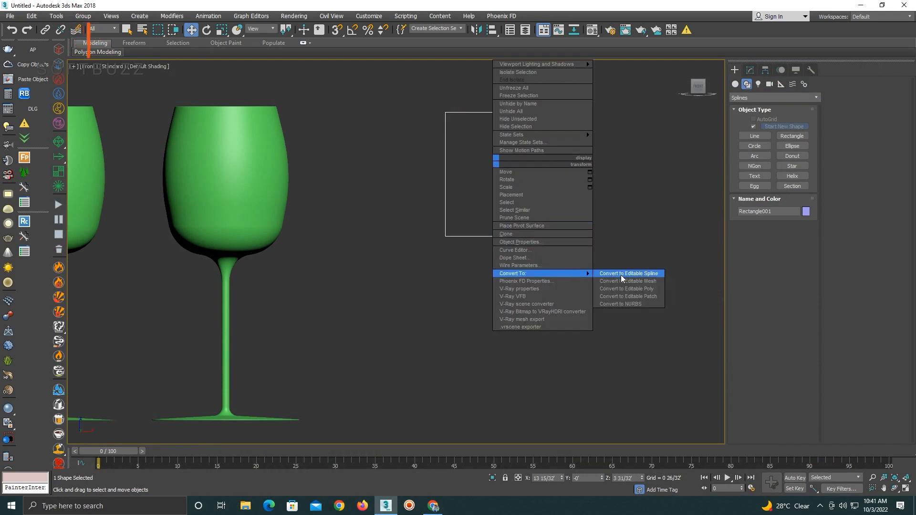
click(621, 273)
click(774, 233)
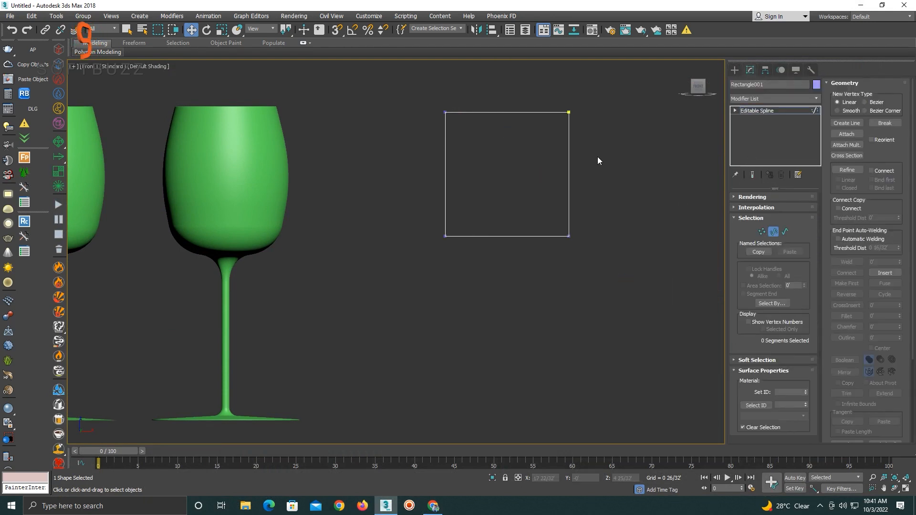
click(569, 172)
click(547, 180)
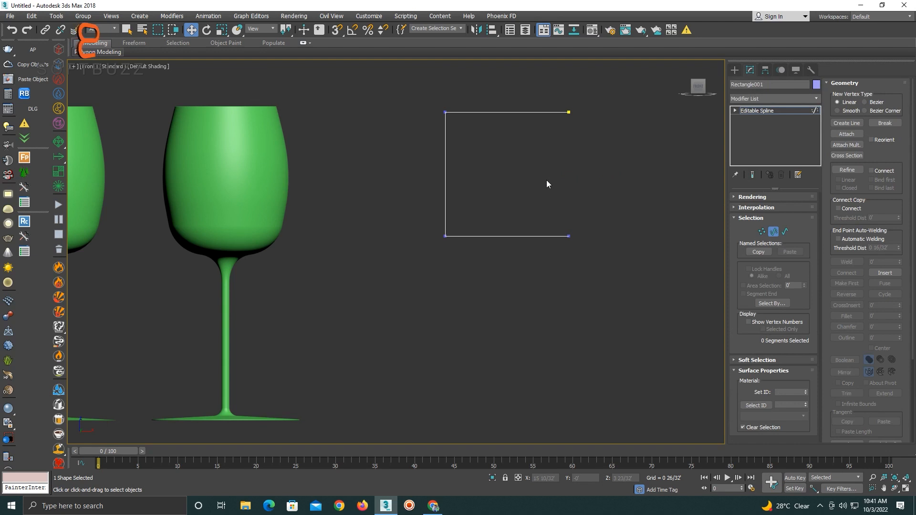
click(735, 110)
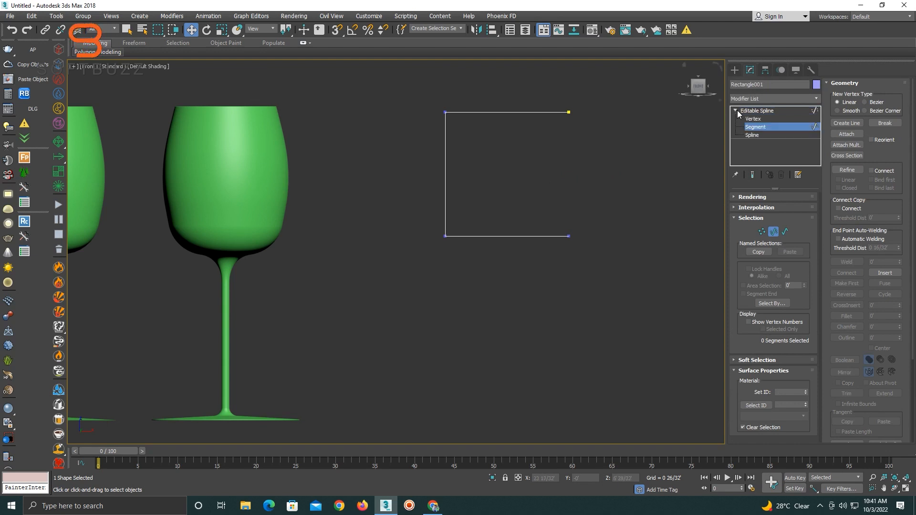
click(753, 119)
click(445, 236)
drag(476, 238, 432, 238)
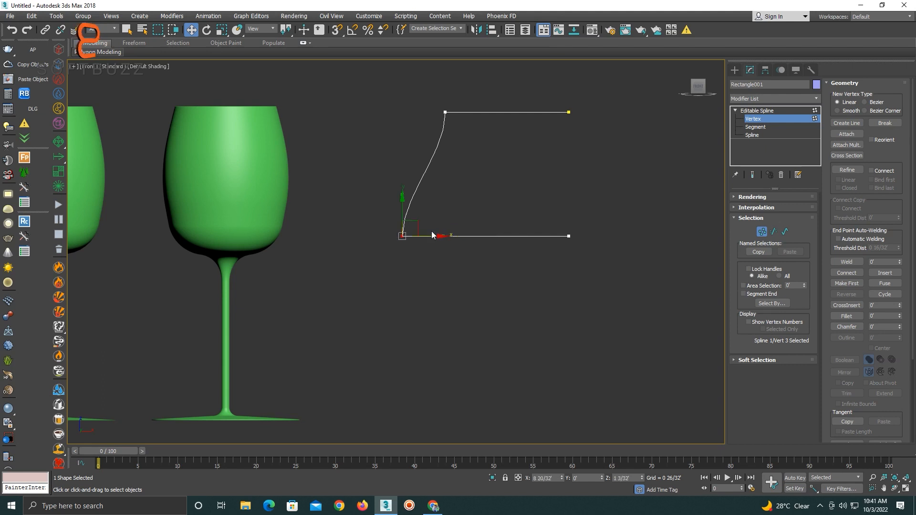
key(ctrl+z)
- Change all the spline's vertices to Corner and move the lower-left one outward along X to about 8 14/32'
key(ctrl+a)
right_click(467, 185)
click(440, 128)
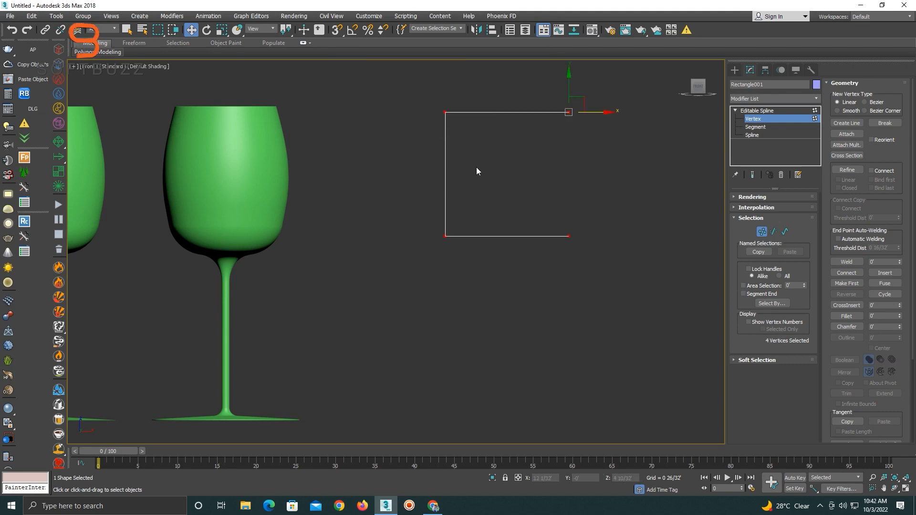
click(445, 236)
drag(472, 238, 425, 237)
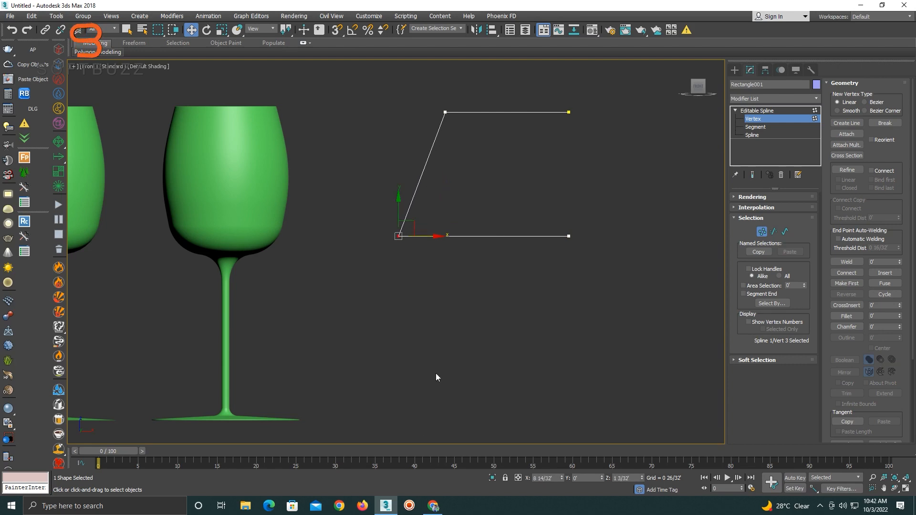
- Following the lamp reference, move the upper-left vertex inward past the top edge's midpoint and the lower-left one inward about 1 1/32'
click(426, 504)
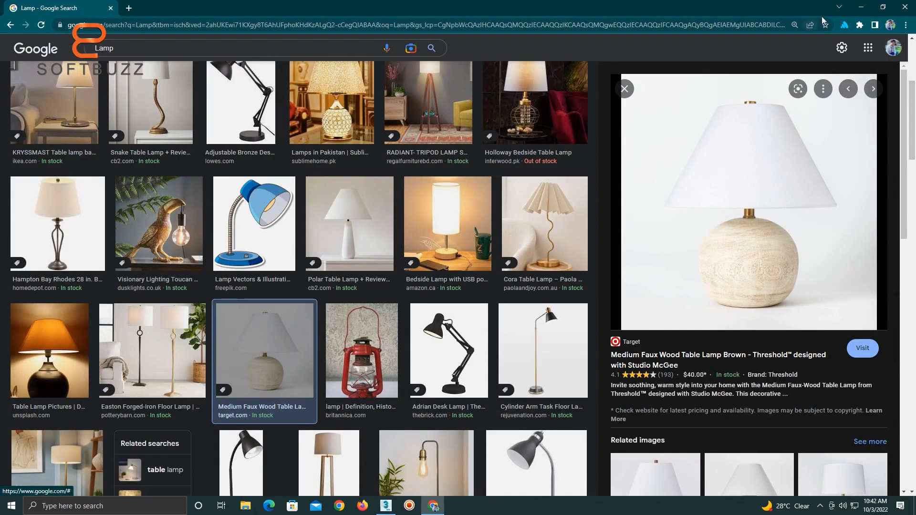
click(859, 7)
click(444, 113)
drag(487, 114, 554, 112)
click(398, 235)
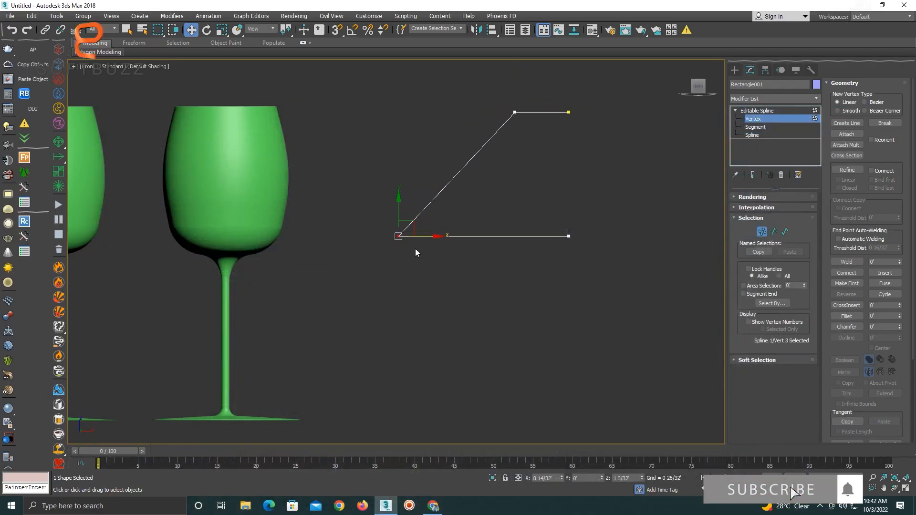
drag(418, 239, 440, 235)
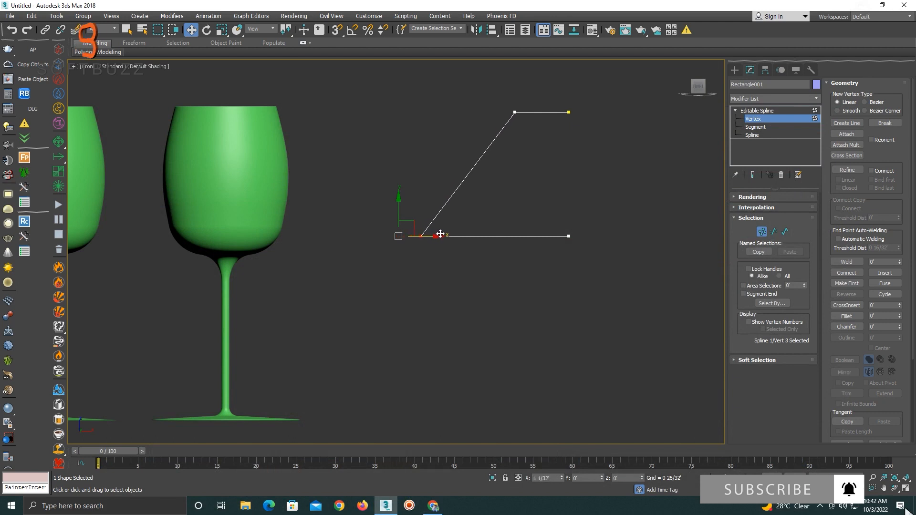
- Move the profile's lower right end vertex inward and snap the upper right one into vertical alignment with it, at about X 14 9/32'
drag(544, 203, 613, 279)
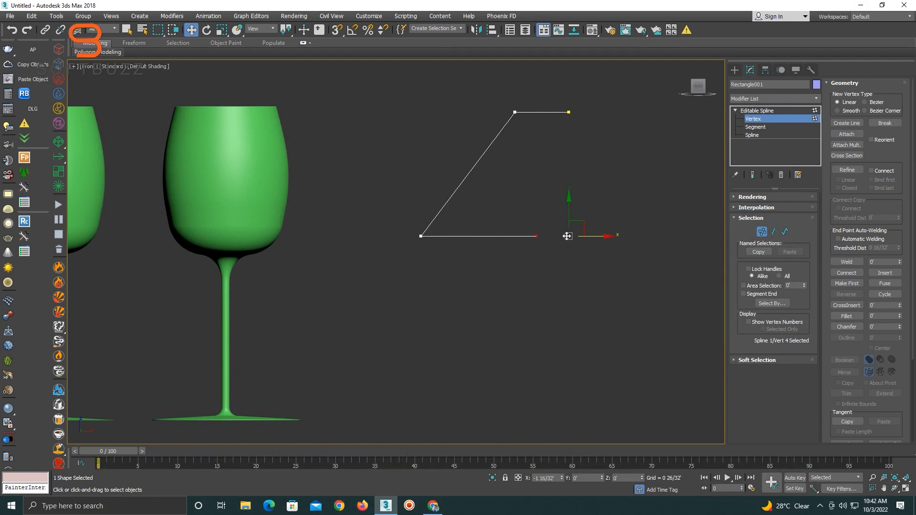
drag(556, 236, 556, 236)
drag(549, 93, 527, 233)
key(s)
key(s)
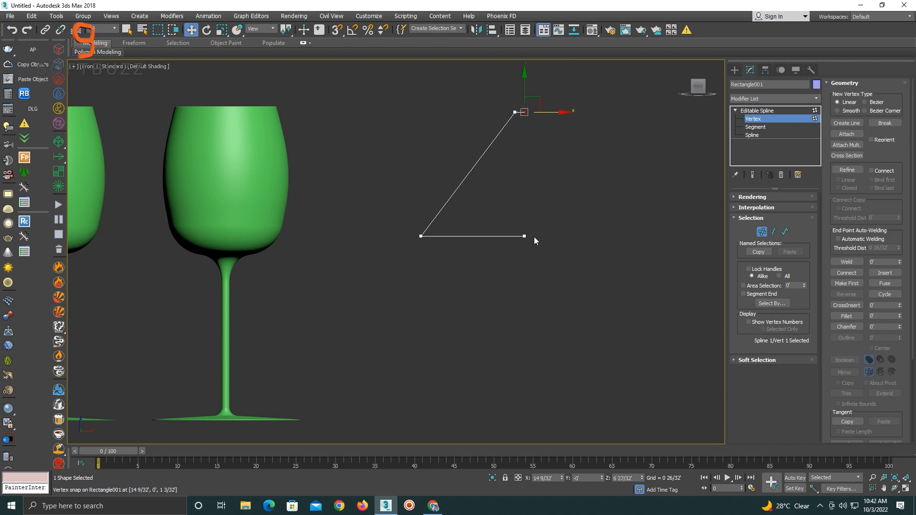
- Apply a Lathe modifier to the lampshade profile and align its axis to Max
click(750, 119)
click(757, 100)
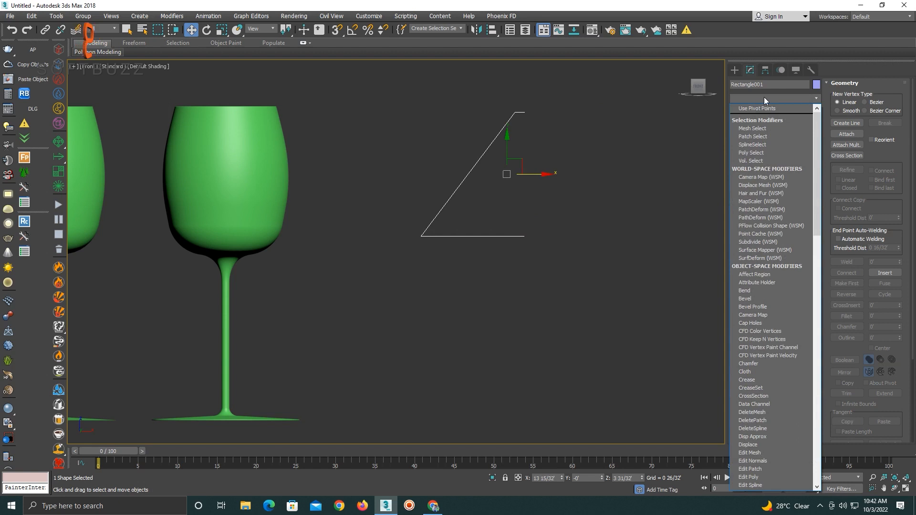
key(l)
key(Return)
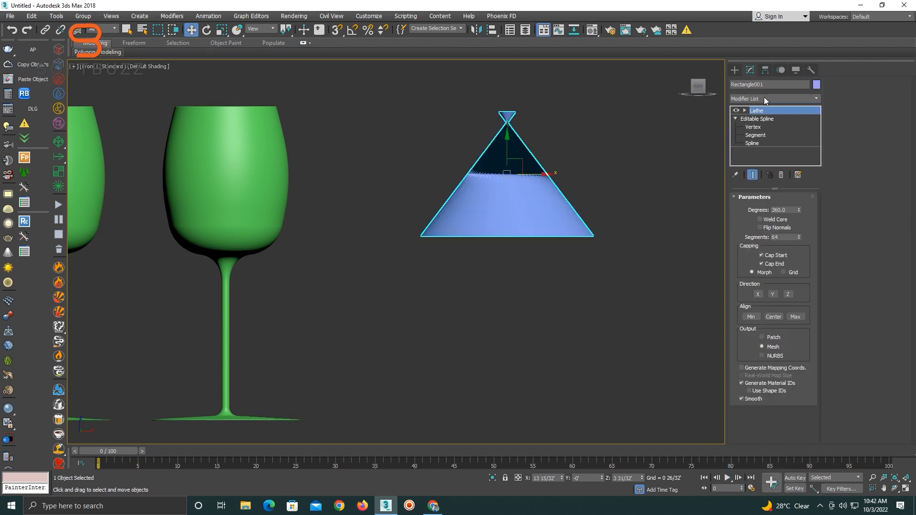
click(801, 318)
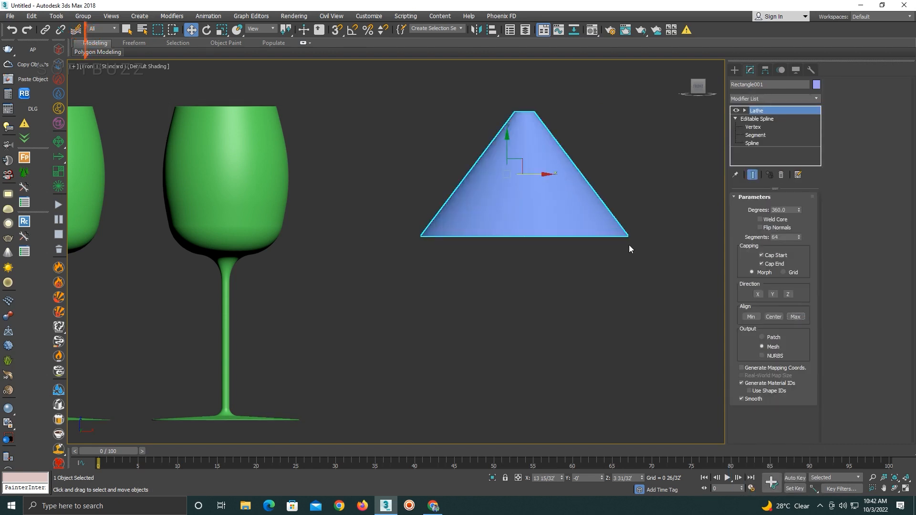
- Compare the shade with the wood table lamp reference in Chrome, and return to spline vertex editing with the lathed end result shown
click(433, 507)
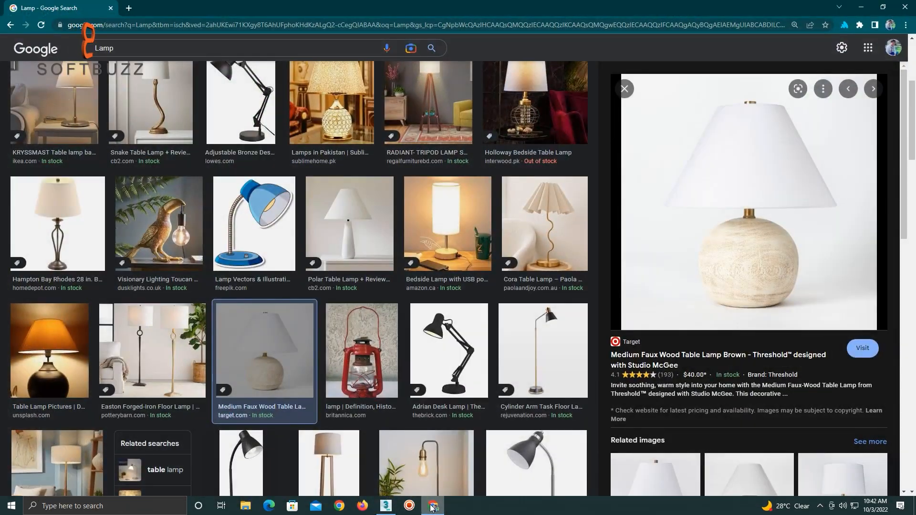
click(432, 507)
click(432, 507)
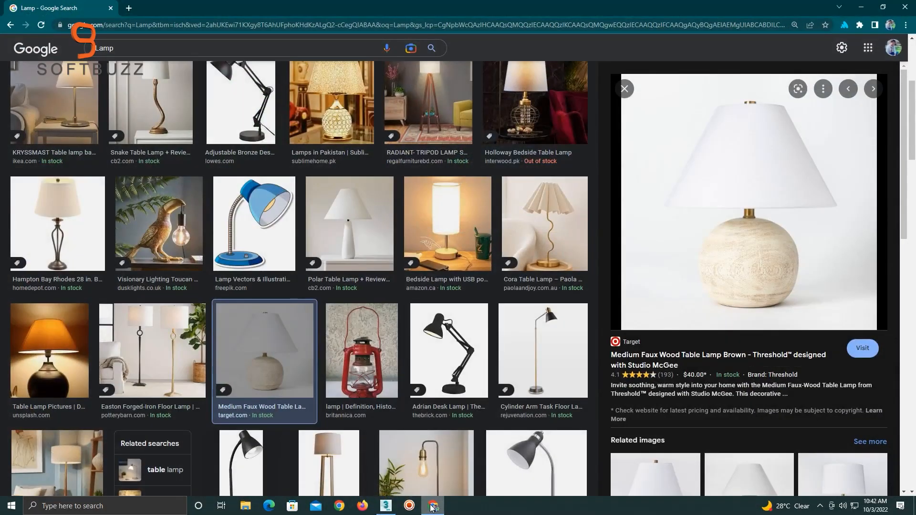
click(432, 507)
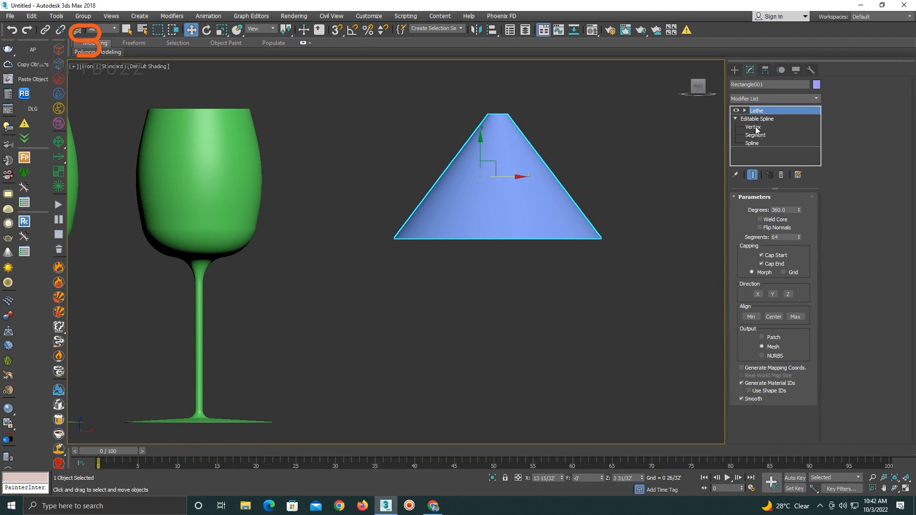
click(754, 127)
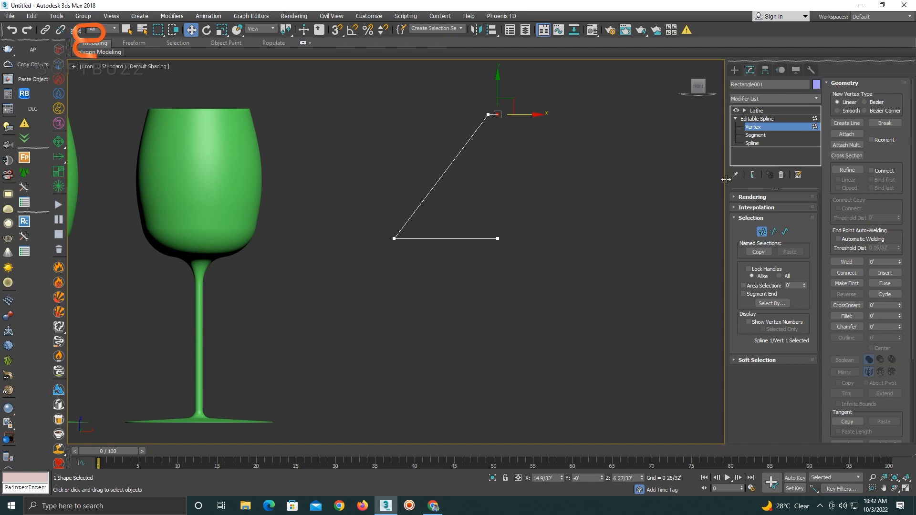
click(754, 175)
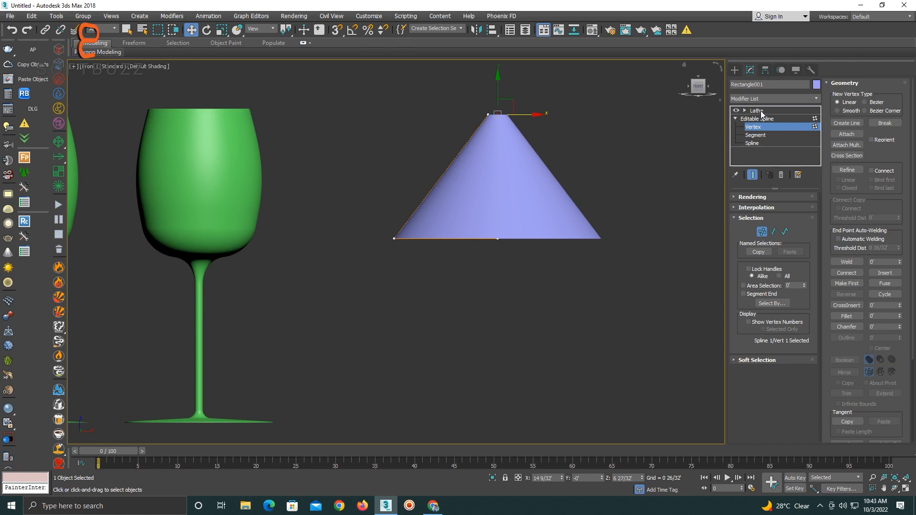
- Move the top inner vertex to about X 13 31/32', the top outer one to 12 23/32' and the bottom outer one to 10 10/32'
click(605, 136)
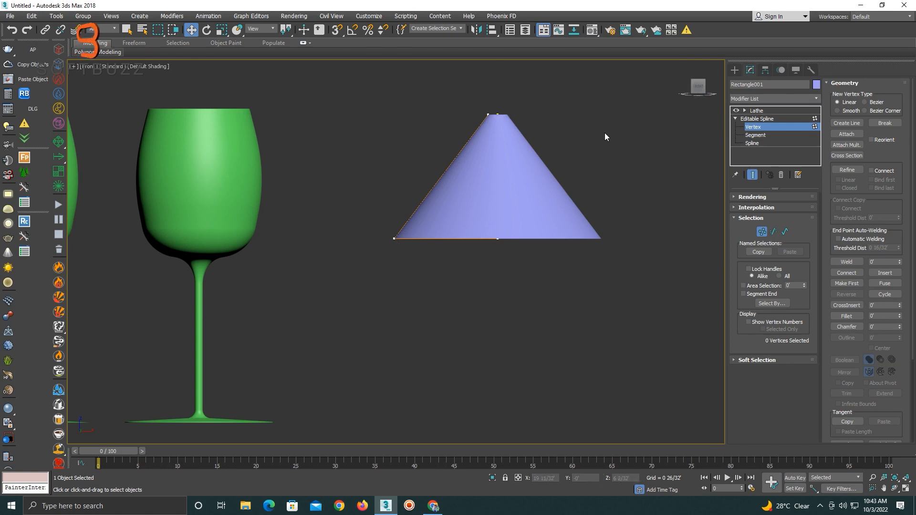
click(498, 115)
mouse_move(520, 116)
mouse_down()
mouse_move(566, 117)
mouse_move(514, 118)
mouse_up()
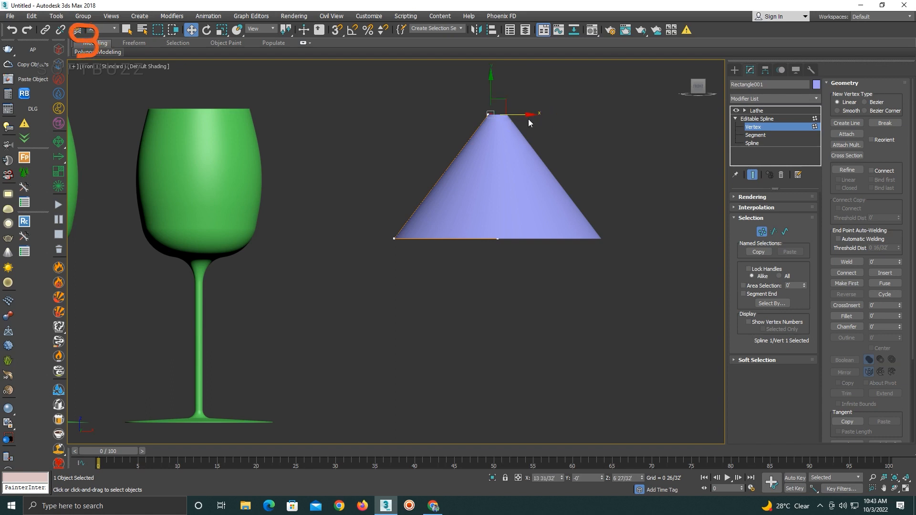
click(486, 117)
drag(508, 116, 467, 115)
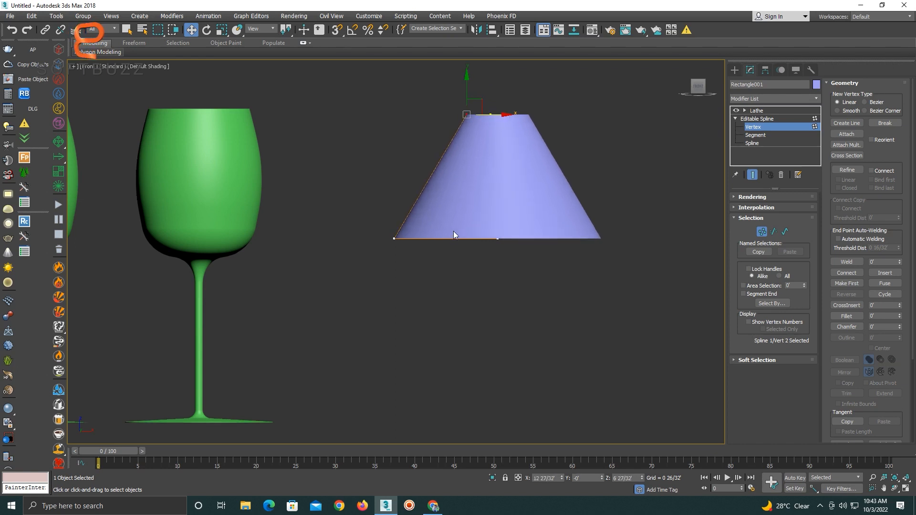
drag(412, 234, 433, 236)
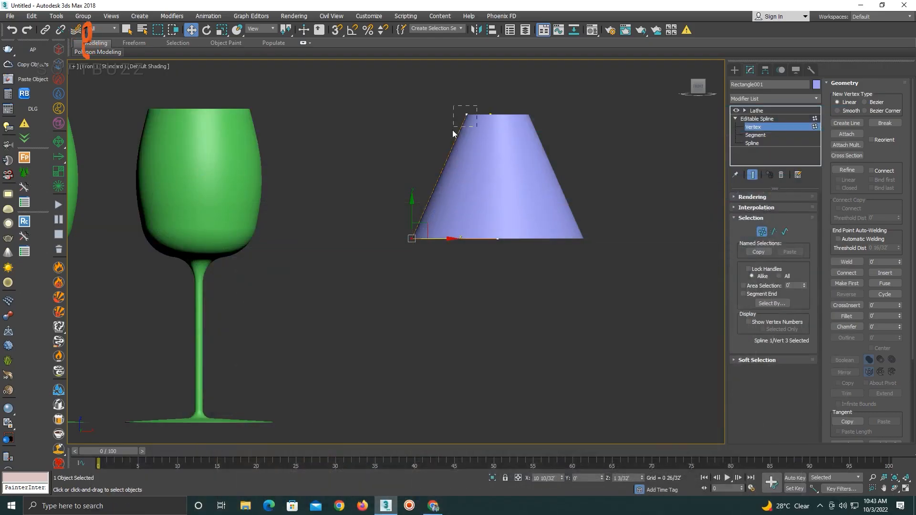
drag(453, 129, 453, 128)
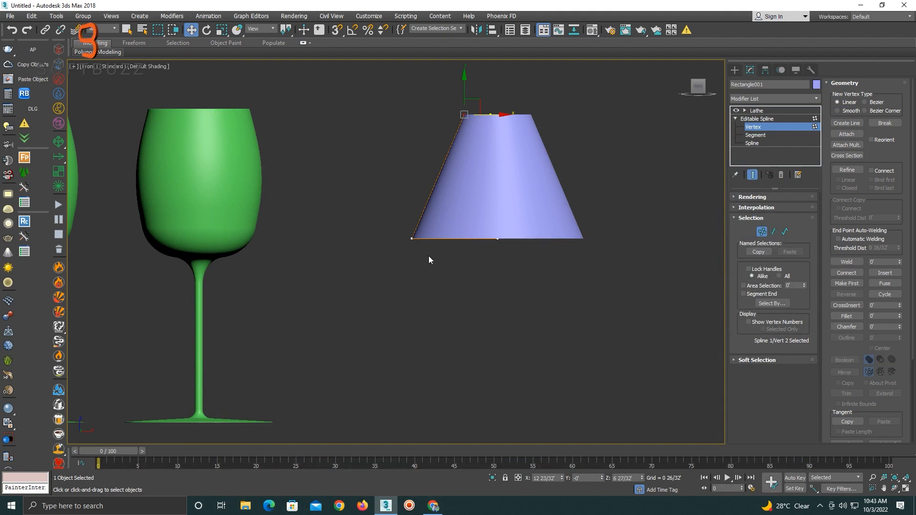
- Try to fillet the shade profile's top and bottom outer corner vertices by about 13/32'
ctrl+drag(417, 231, 405, 257)
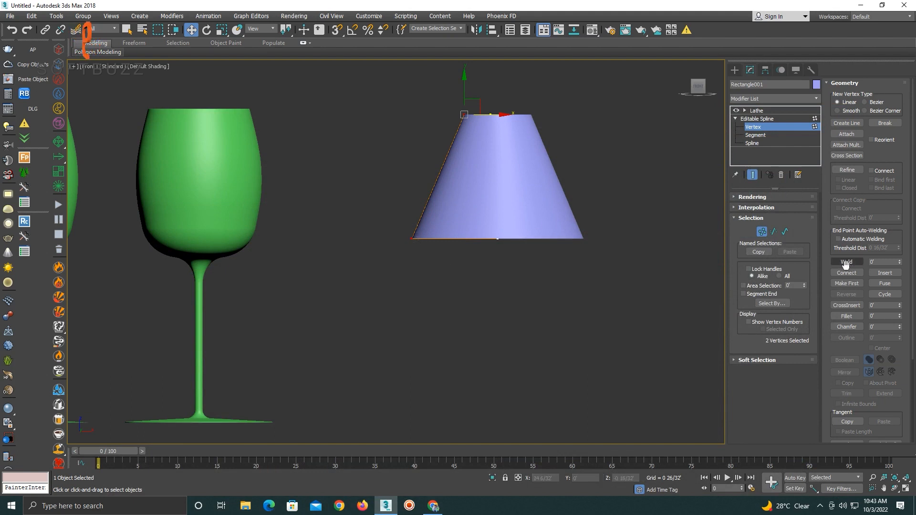
scroll(440, 271, up, 4)
middle_drag(397, 199, 471, 266)
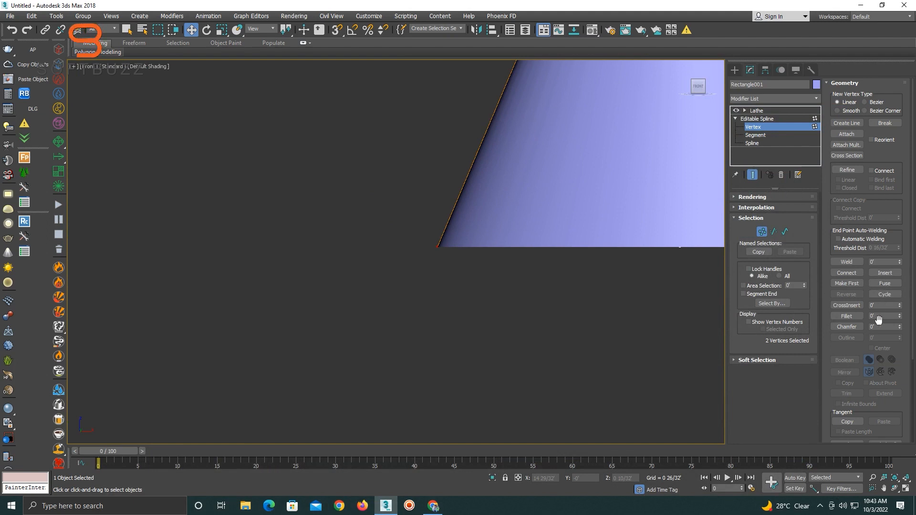
click(846, 316)
drag(438, 245, 445, 222)
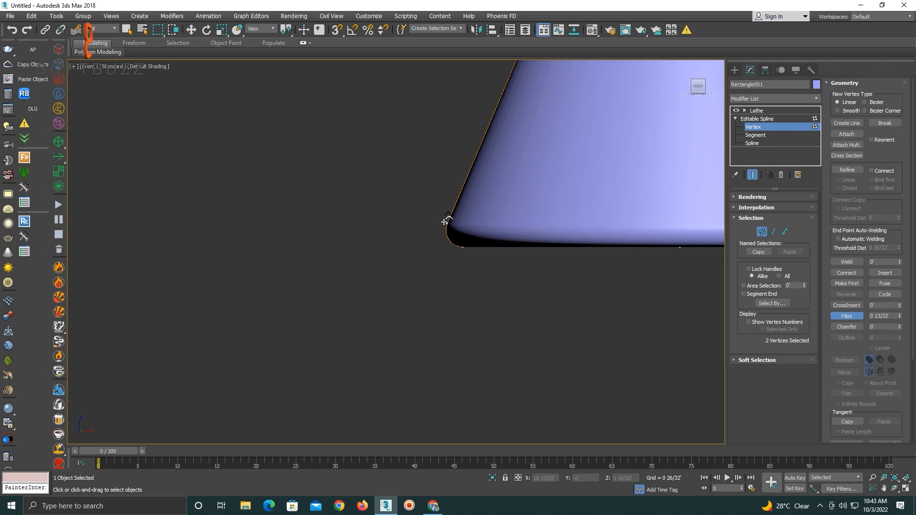
scroll(430, 198, down, 6)
scroll(454, 157, up, 7)
middle_drag(454, 158, 329, 215)
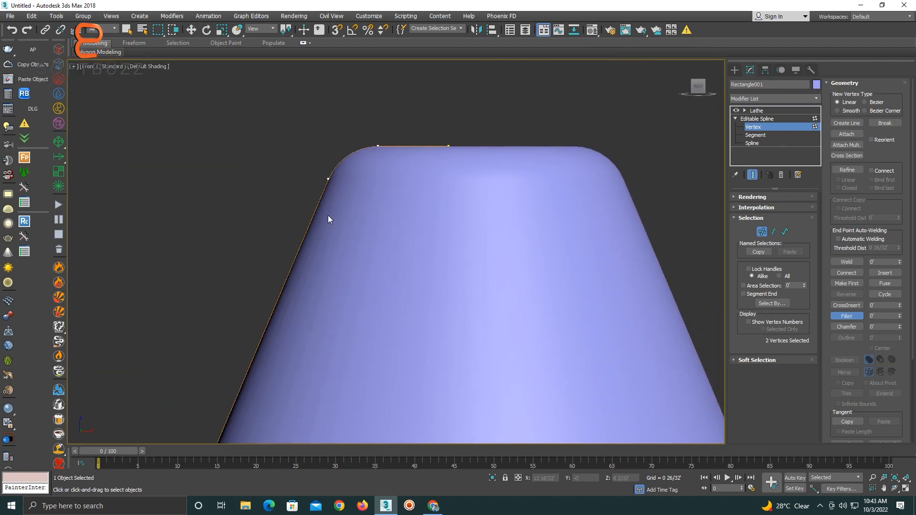
- In the perspective view, turn off the Lathe's Cap Start and Cap End and set its segments to 32
key(p)
key(z)
alt+middle_drag(423, 213, 445, 189)
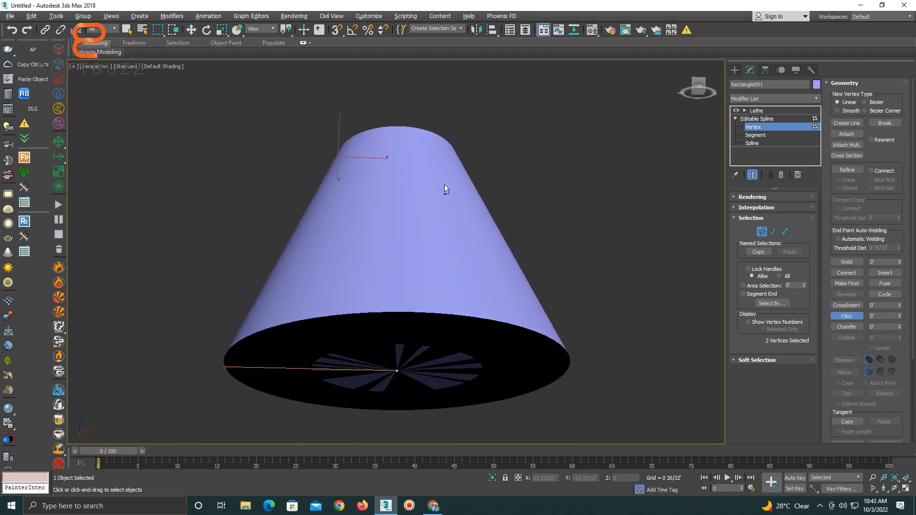
click(769, 119)
click(761, 113)
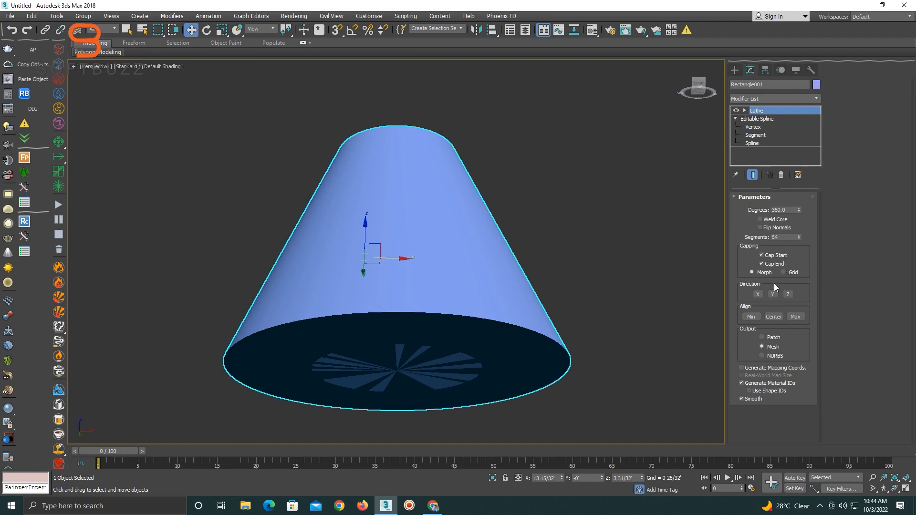
click(774, 264)
click(774, 257)
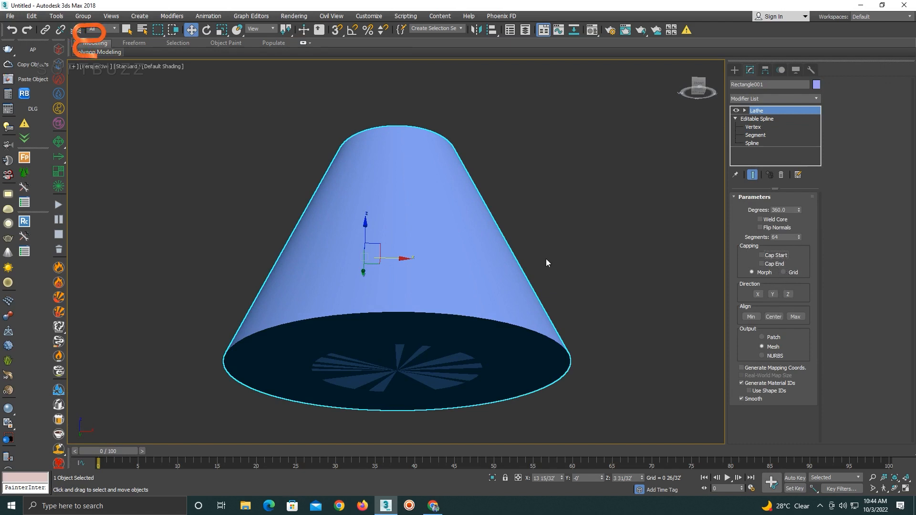
alt+middle_drag(546, 259, 546, 318)
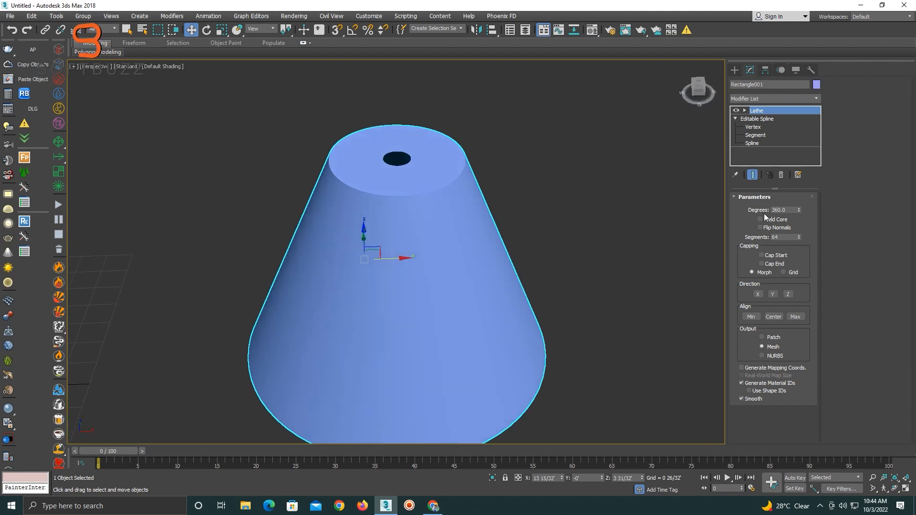
drag(791, 238, 662, 234)
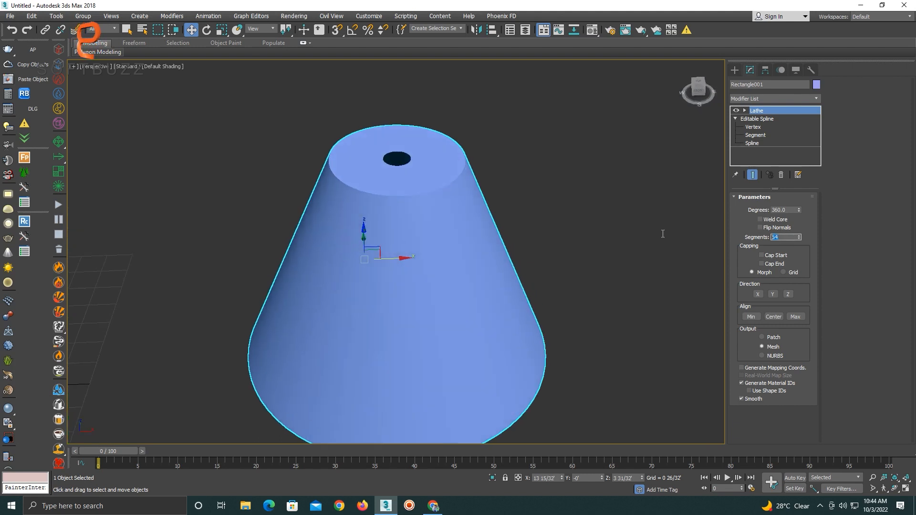
text(32)
key(Return)
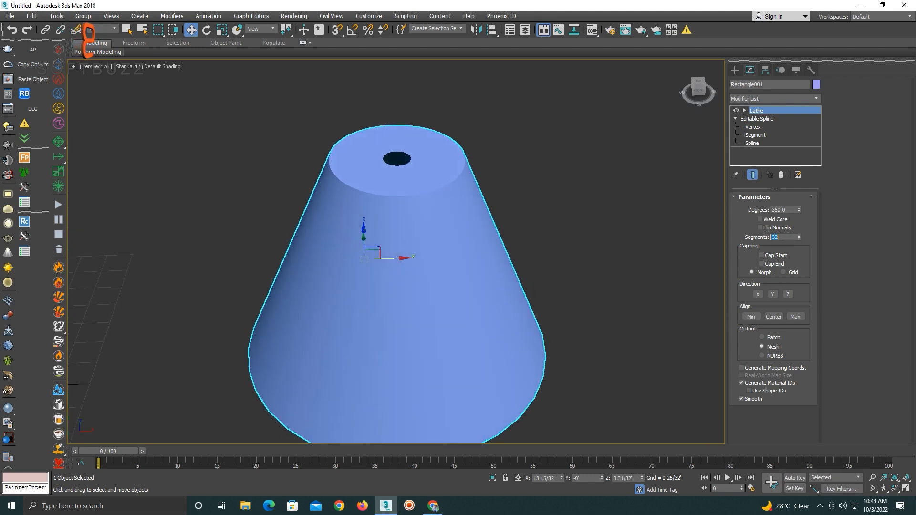
- Open the shade's ends by moving the top inner vertex to about X 12 29/32' and the bottom centre vertex to about X 10 14/32'
click(753, 127)
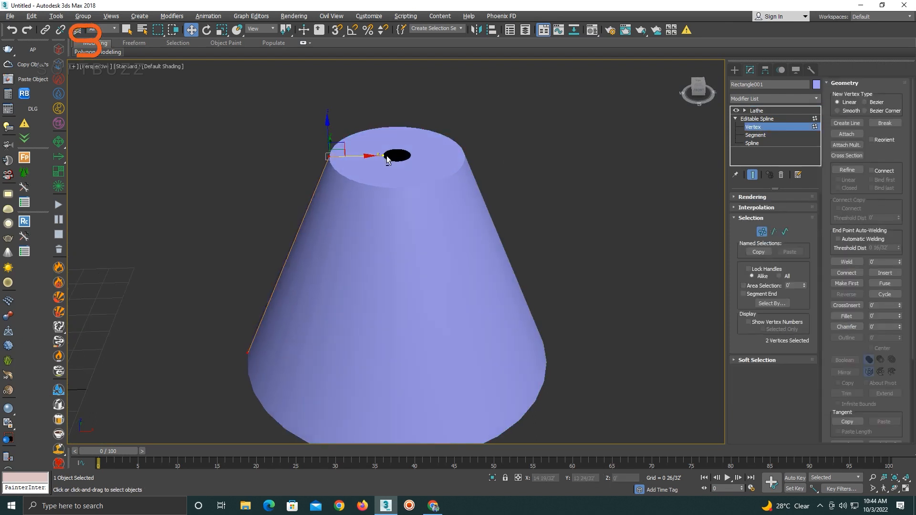
drag(389, 161, 350, 151)
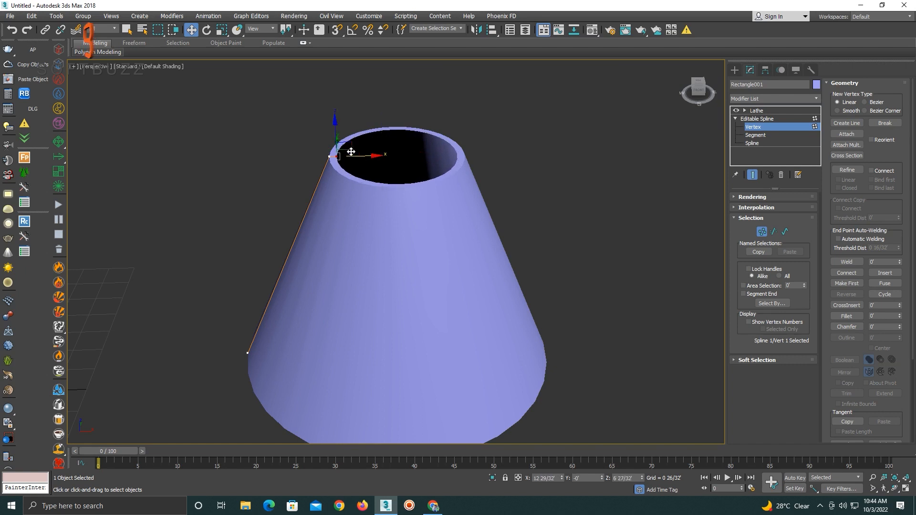
alt+middle_drag(356, 335, 373, 300)
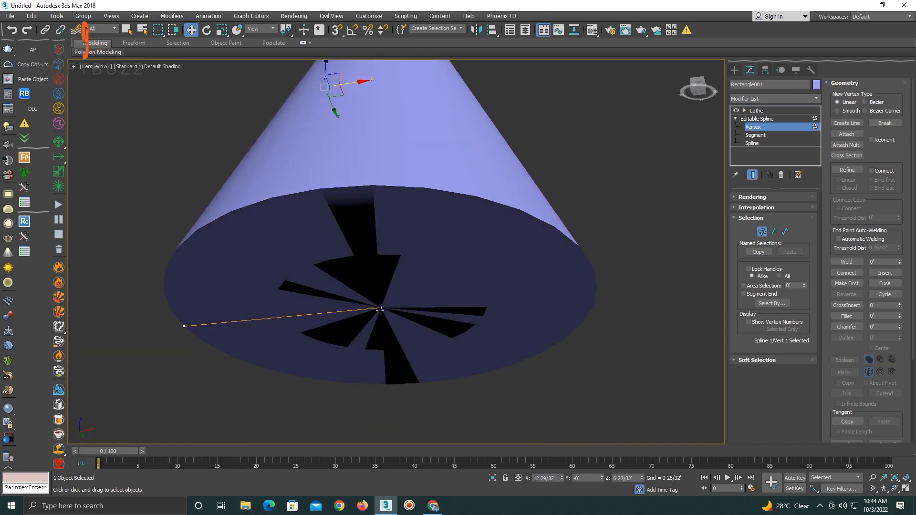
click(380, 310)
drag(399, 308, 211, 303)
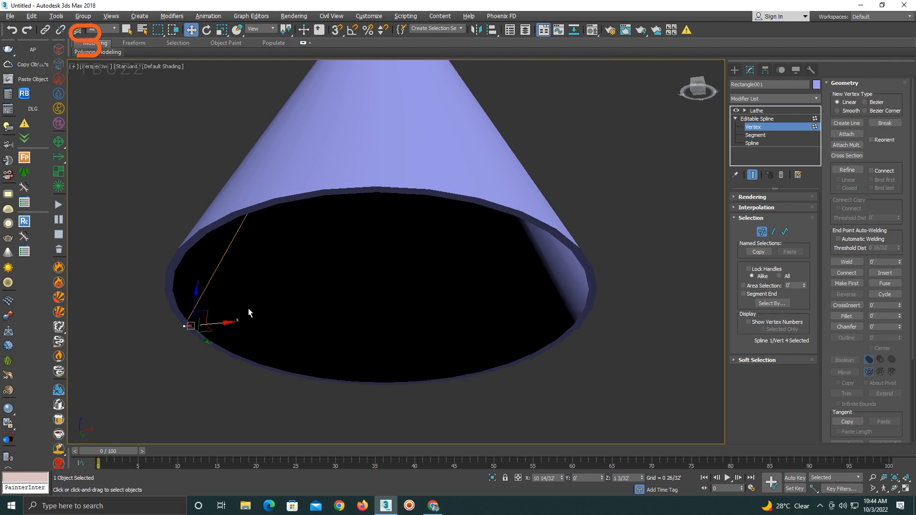
alt+middle_drag(249, 313, 346, 385)
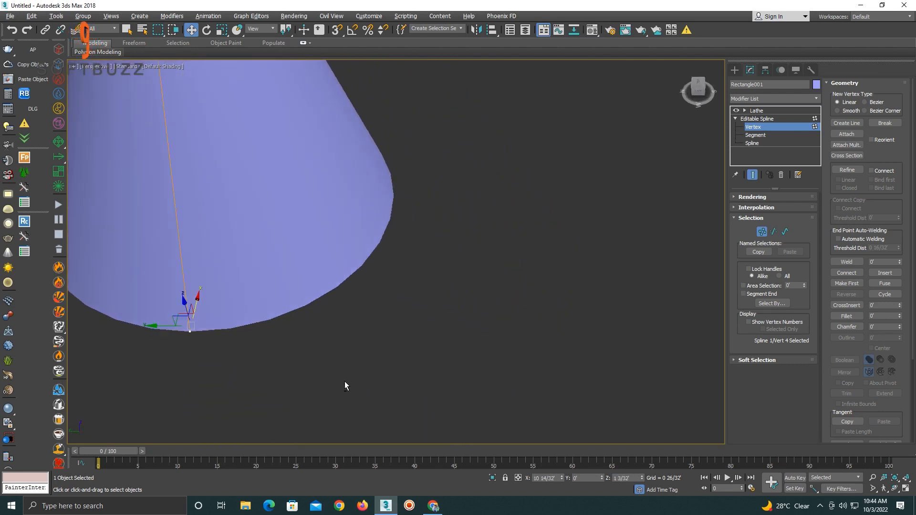
middle_drag(305, 258, 327, 184)
scroll(397, 384, down, 3)
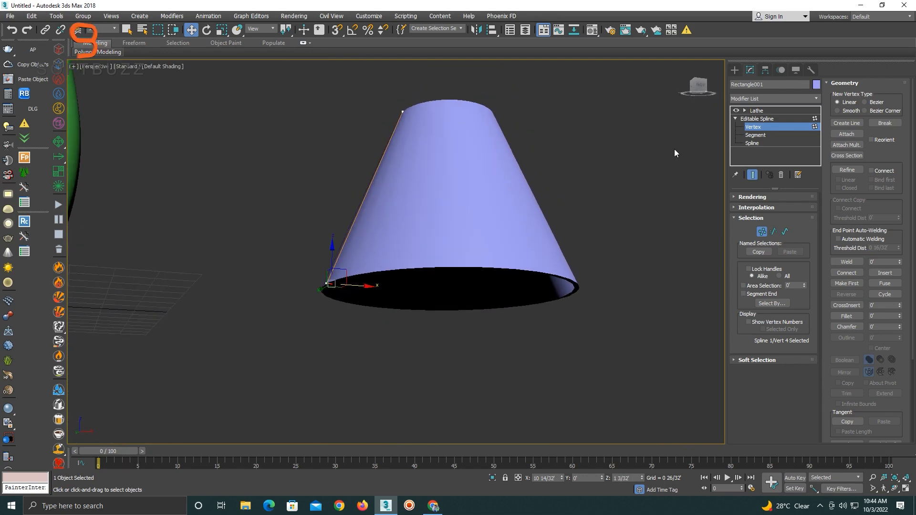
- Return to the Lathe level and turn on Edged Faces to inspect the shade's segments and open rims
click(758, 119)
click(756, 110)
alt+middle_drag(669, 180, 606, 254)
key(F3)
key(F3)
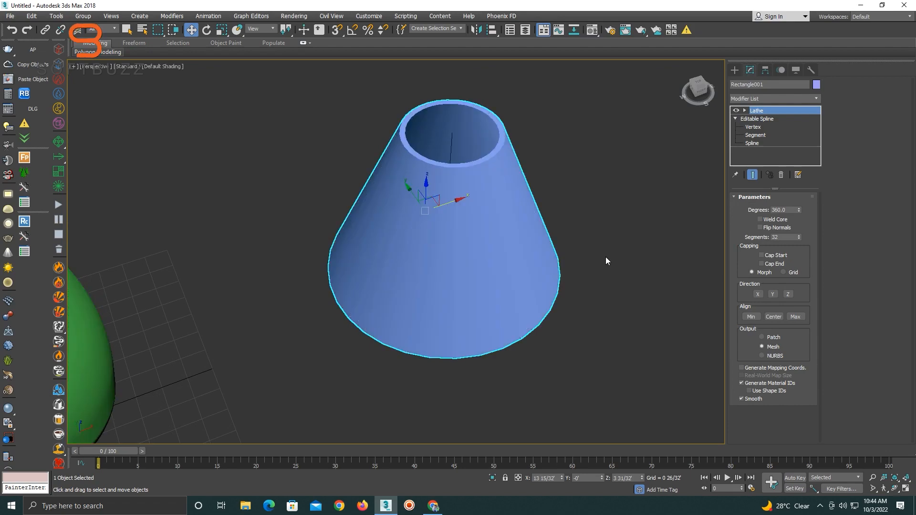
key(F4)
scroll(468, 141, up, 8)
alt+middle_drag(467, 141, 475, 118)
scroll(475, 127, down, 8)
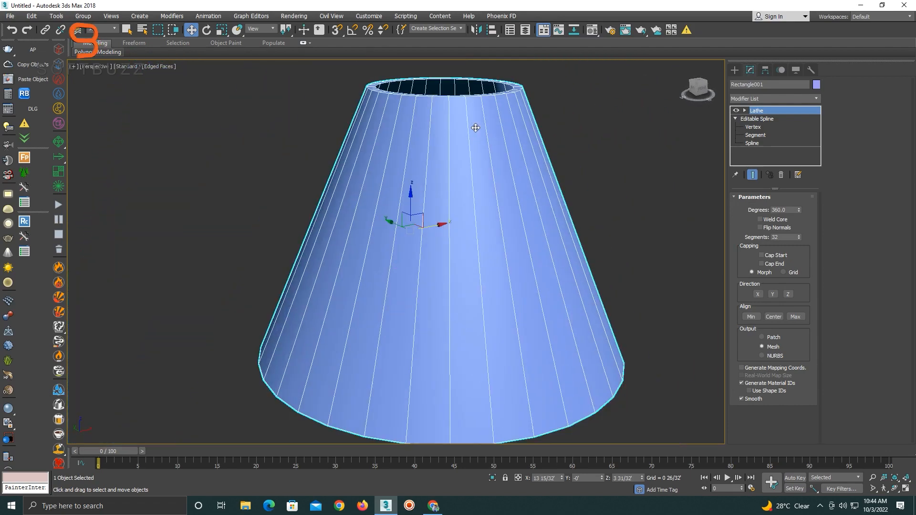
mouse_move(479, 215)
alt+middle_down()
mouse_move(477, 120)
mouse_move(579, 154)
mouse_move(595, 196)
mouse_move(559, 207)
mouse_move(512, 174)
mouse_move(468, 170)
mouse_move(479, 191)
alt+middle_up()
key(F3)
key(F3)
scroll(482, 188, up, 5)
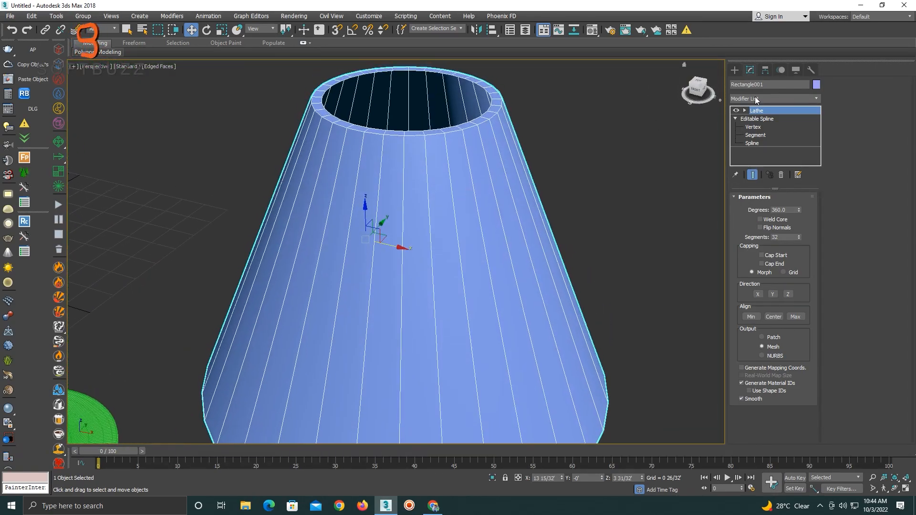
- Add a TurboSmooth modifier to the lampshade and check the smoothed mesh from below
click(755, 98)
text(te)
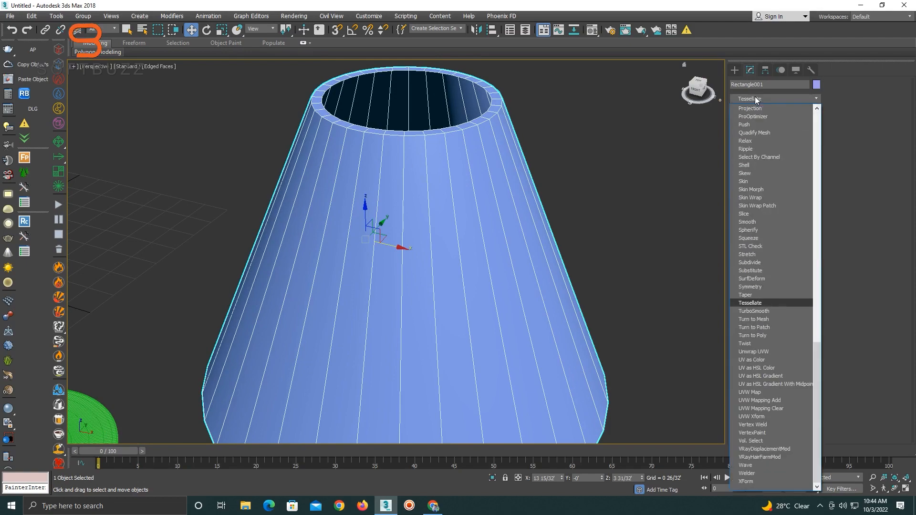
key(Down)
key(Return)
alt+middle_drag(578, 258, 572, 188)
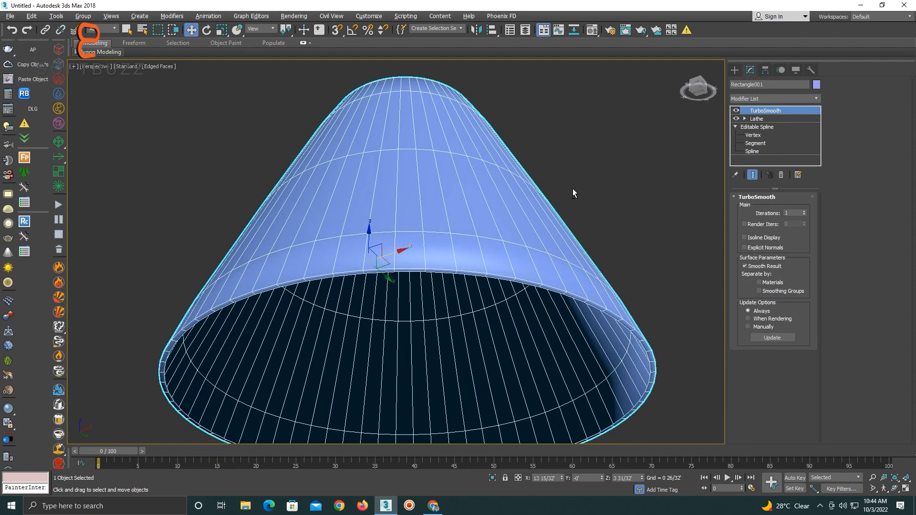
- Hide the TurboSmooth effect and set the lampshade's Lathe segments to 64
click(758, 119)
alt+middle_drag(510, 152, 515, 230)
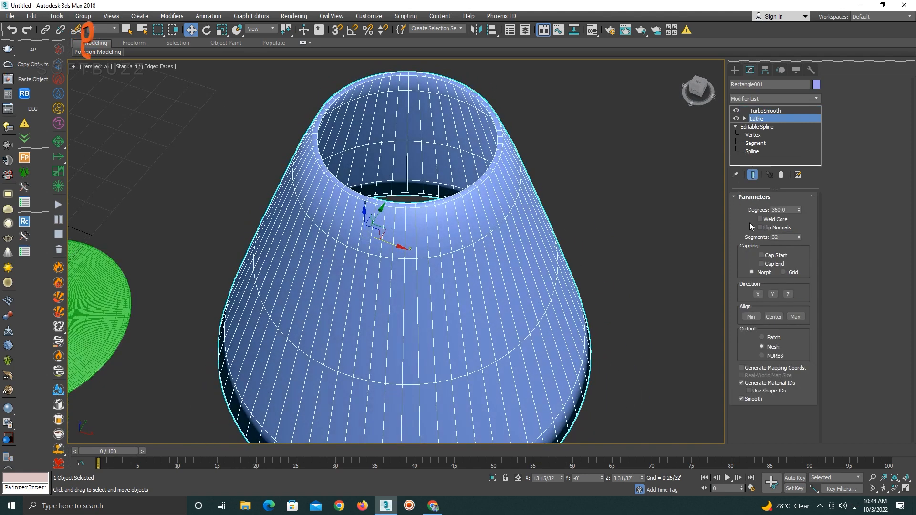
click(737, 111)
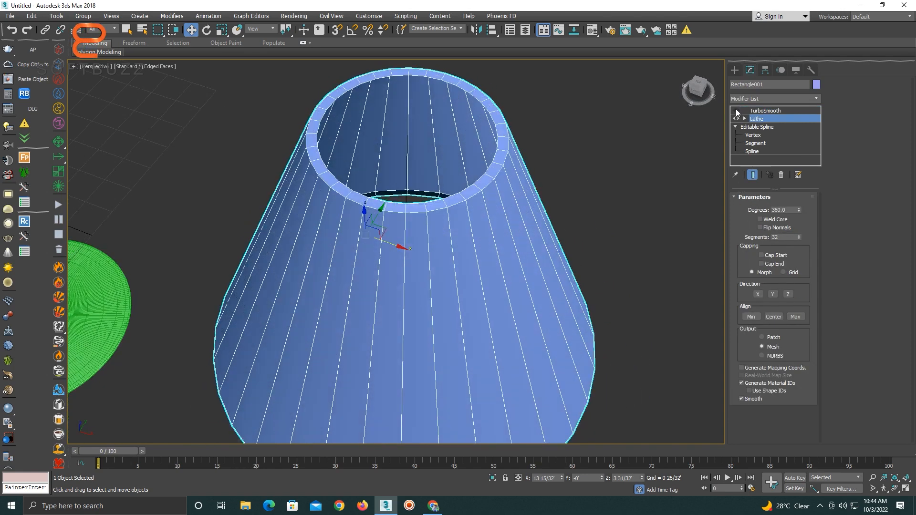
triple_click(788, 210)
double_click(785, 237)
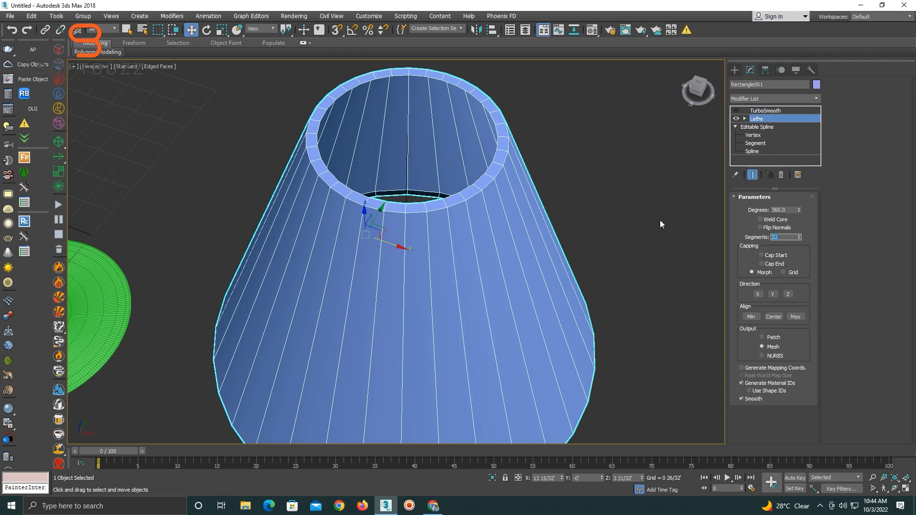
text(64)
key(Return)
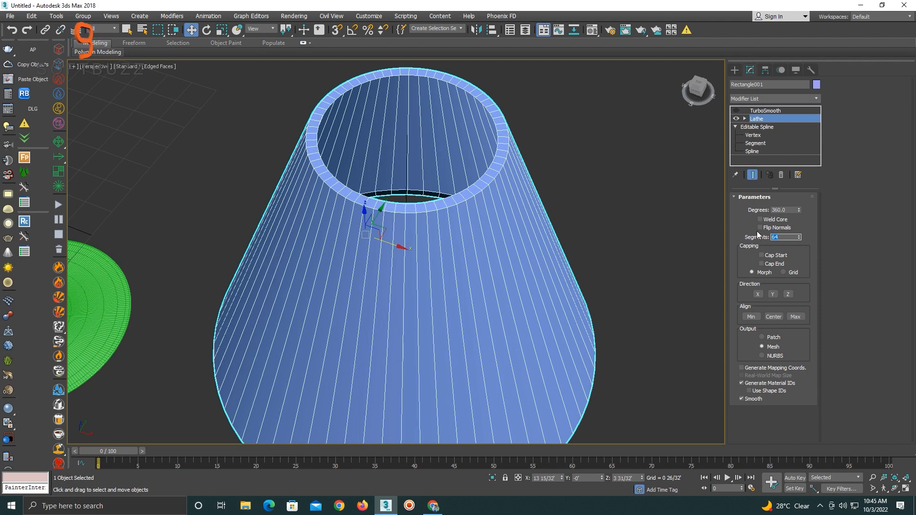
- Raise the Lathe segments to 94, trying 67 first, and inspect the denser shade
text(67)
key(Return)
text(9)
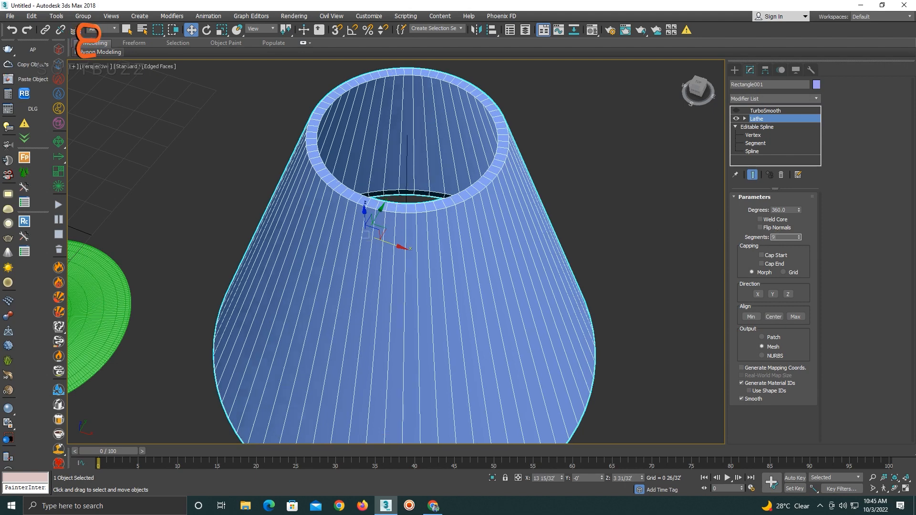
text(4)
key(Return)
alt+middle_drag(620, 247, 586, 197)
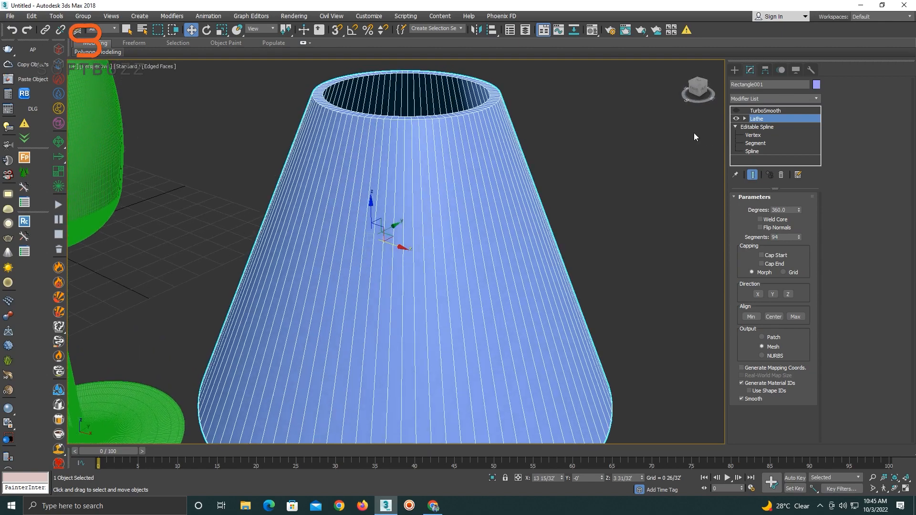
scroll(477, 114, up, 3)
alt+middle_drag(476, 113, 472, 133)
scroll(473, 133, down, 3)
scroll(480, 165, down, 2)
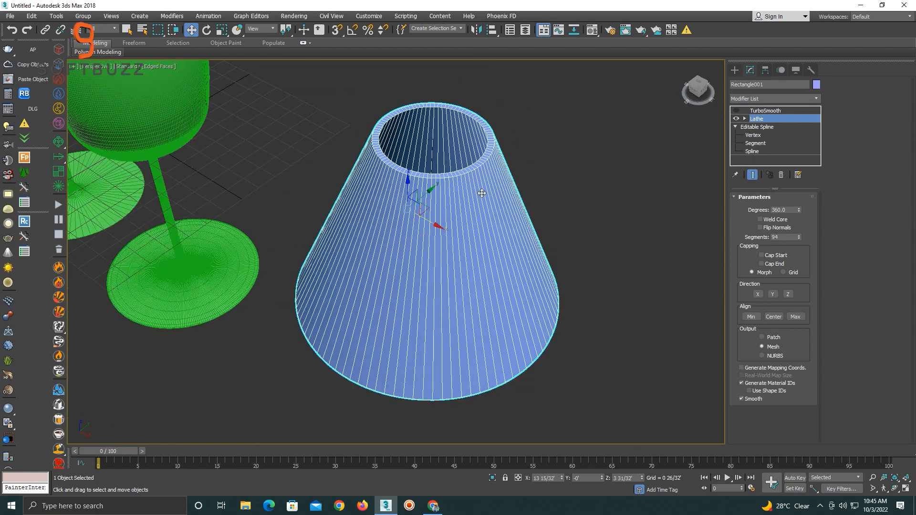
alt+middle_drag(481, 190, 524, 189)
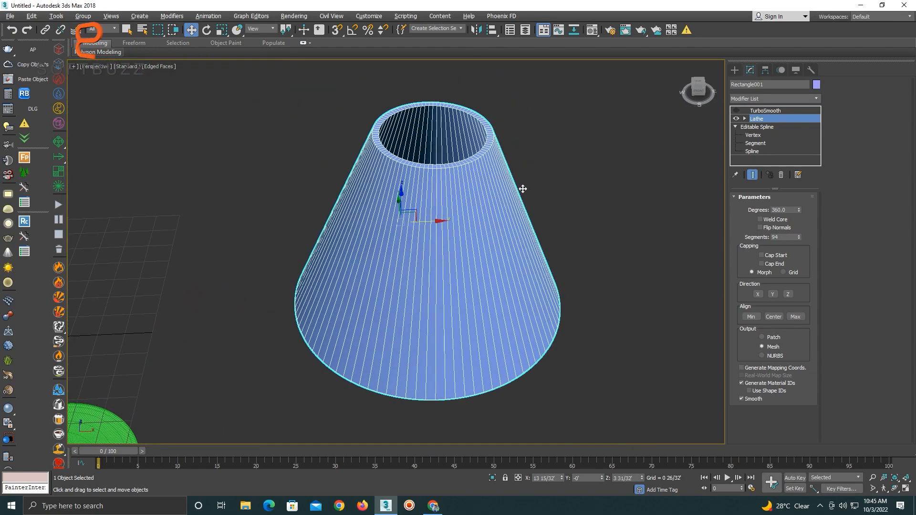
- Examine the spline profile's vertices at the shade's upper and lower rims, and return to the Editable Spline level
click(760, 135)
click(380, 135)
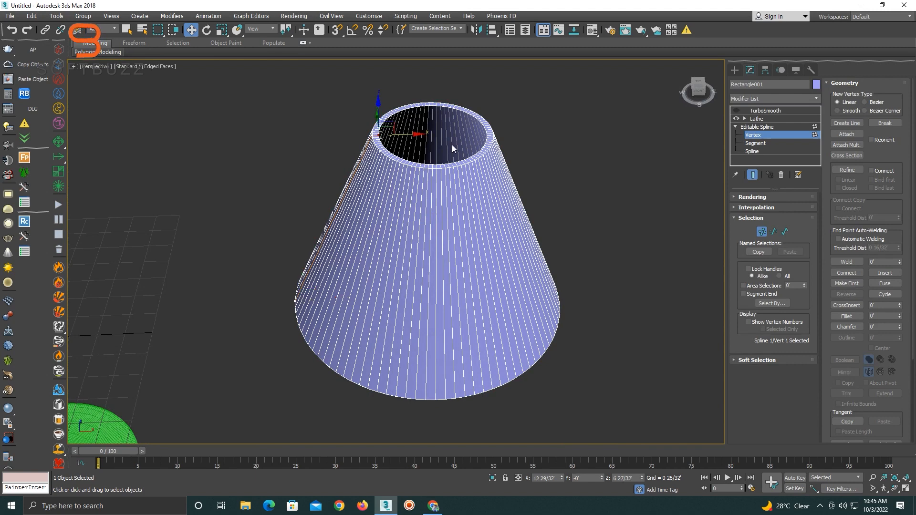
click(619, 148)
middle_drag(489, 317, 498, 241)
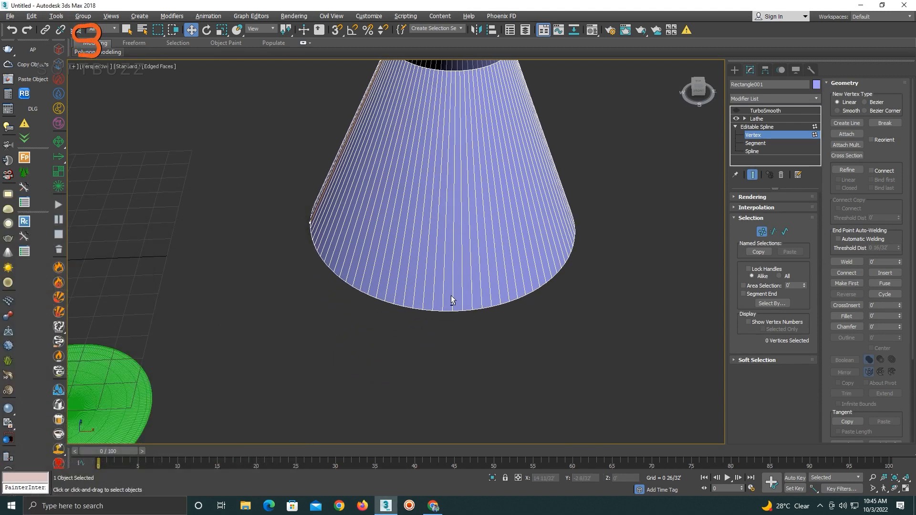
alt+middle_drag(451, 296, 451, 241)
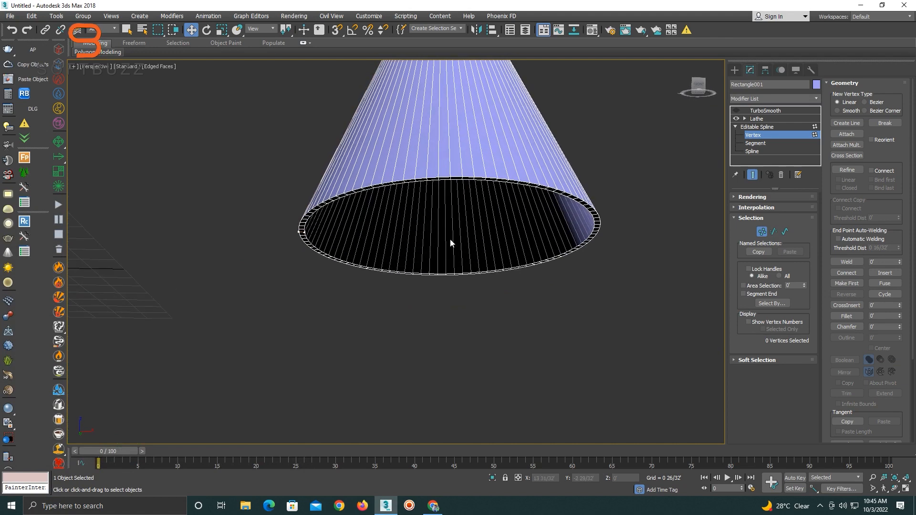
click(303, 232)
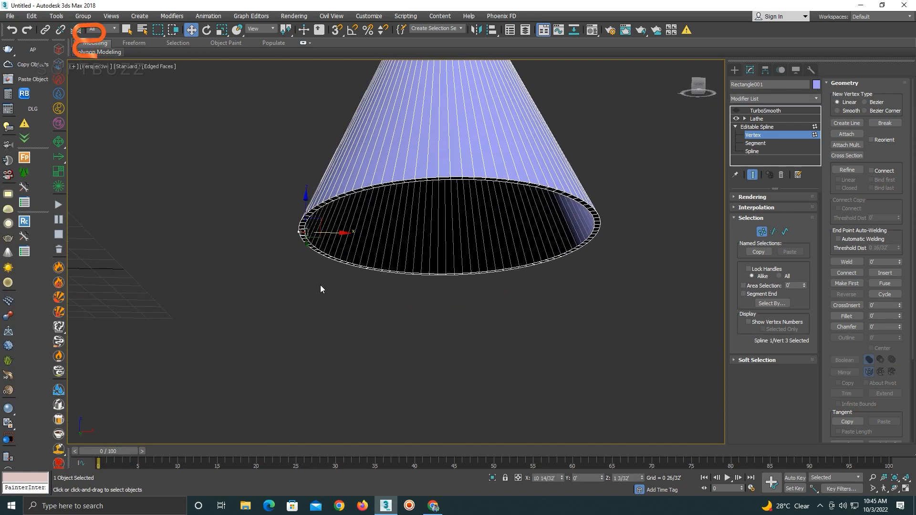
click(321, 285)
alt+middle_drag(480, 222, 520, 291)
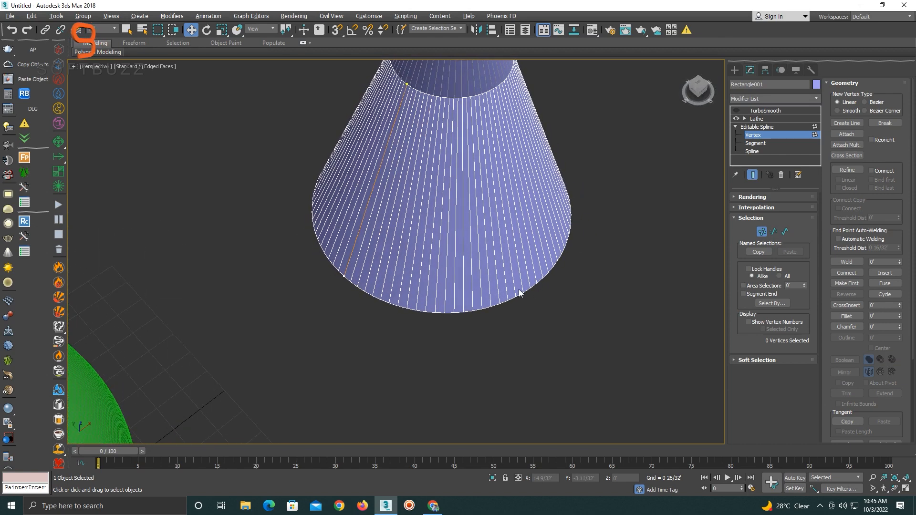
click(766, 138)
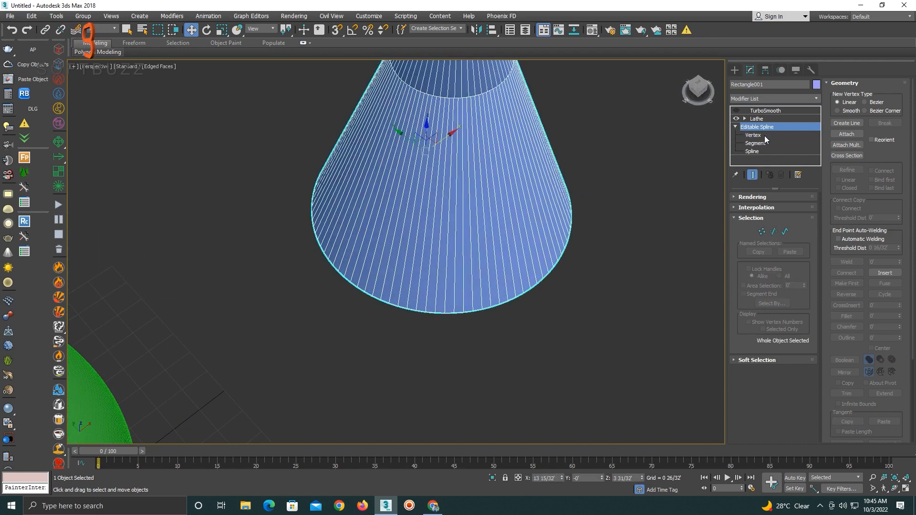
- Check the wine glass's modifier stack for comparison and reselect the lampshade
scroll(391, 237, down, 4)
click(253, 325)
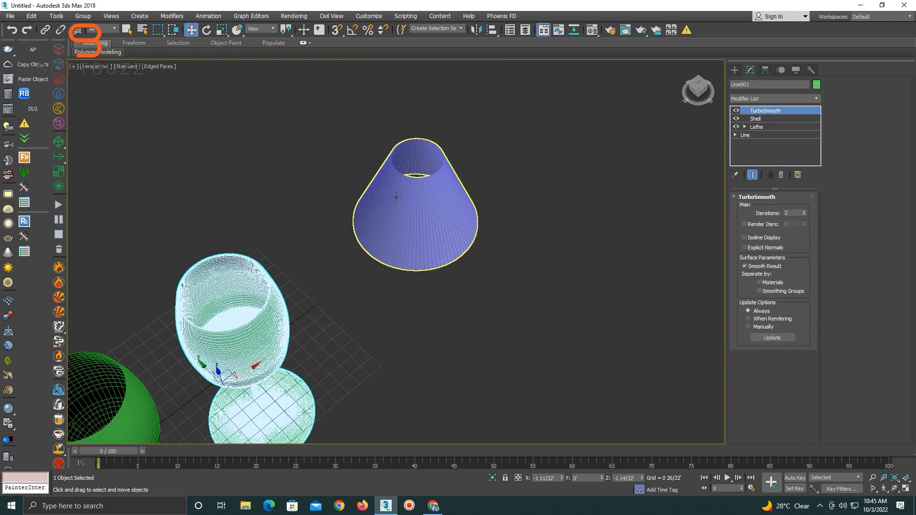
click(396, 196)
- Add a Shell modifier to the lampshade and place it below TurboSmooth in the modifier stack
scroll(396, 196, up, 4)
middle_drag(572, 131, 556, 142)
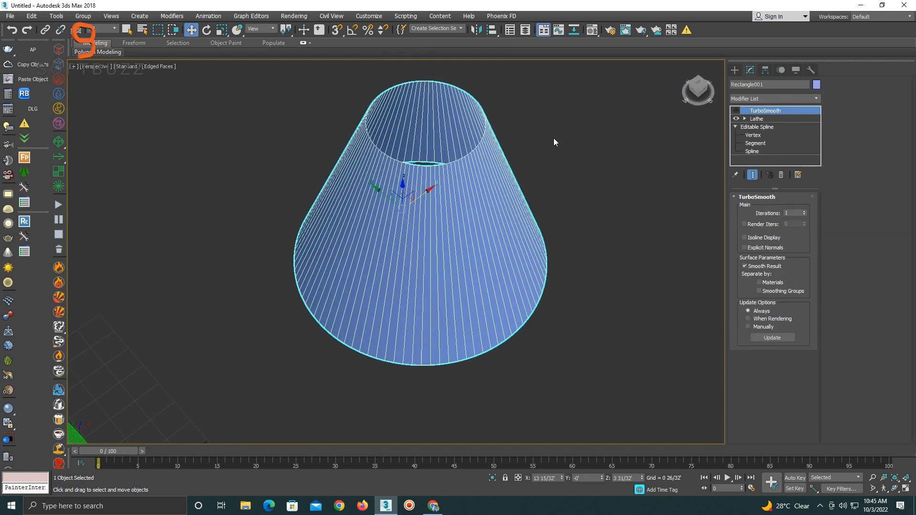
click(759, 98)
key(s)
key(h)
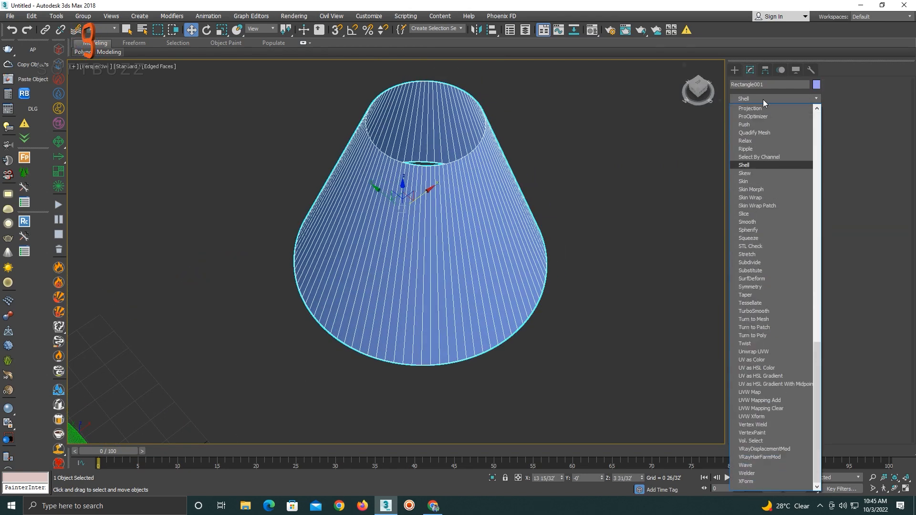
key(Return)
drag(752, 113, 753, 122)
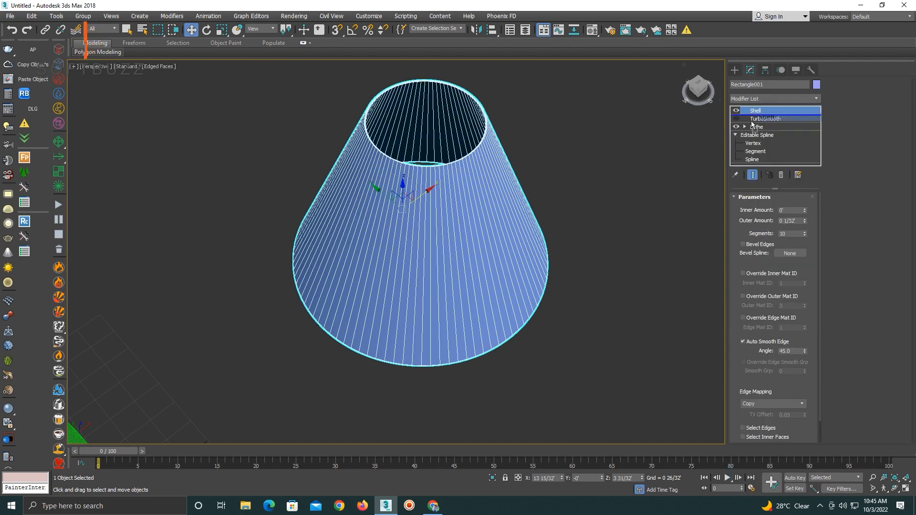
- Set the Shell's Outer Amount to 0 2/32' to thicken the lampshade wall
scroll(554, 135, up, 4)
middle_drag(491, 135, 532, 154)
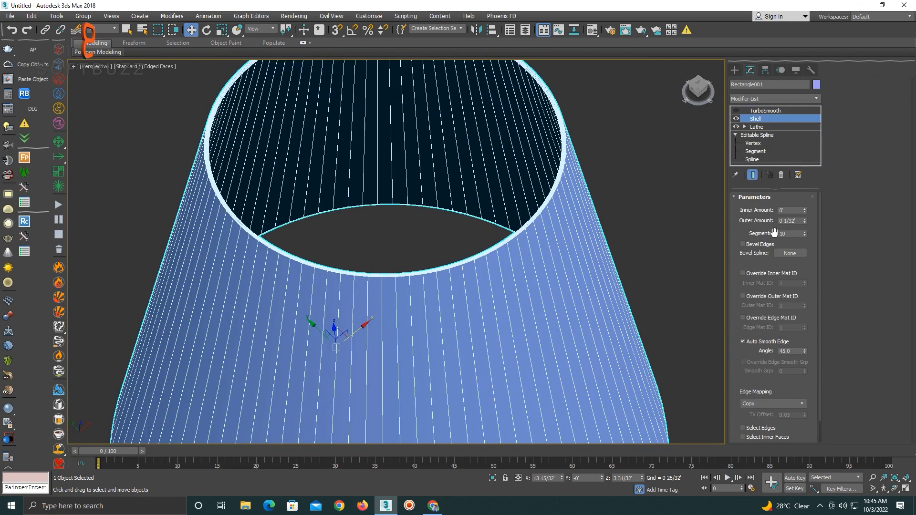
drag(805, 222, 805, 213)
scroll(620, 223, down, 5)
alt+middle_drag(621, 222, 621, 183)
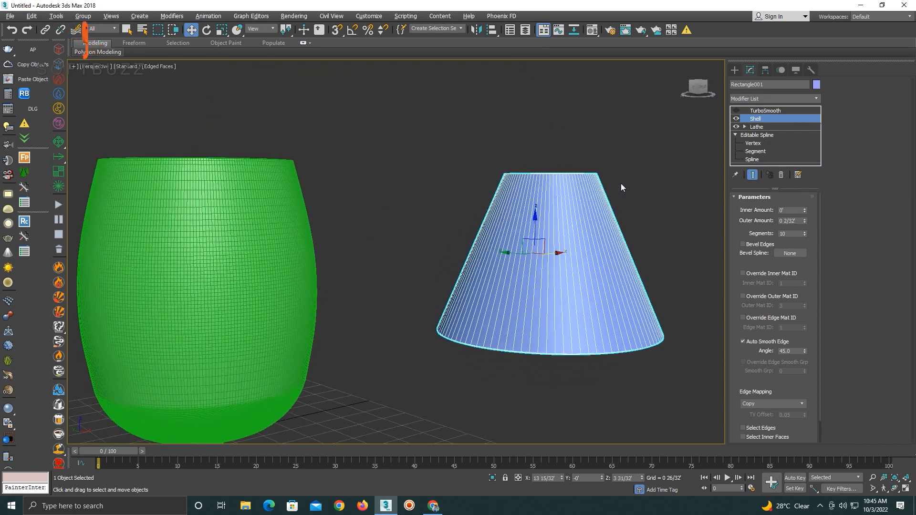
- Review the Shell's parameters and increase its segments to 13, checking the shade's rim
drag(738, 312, 736, 205)
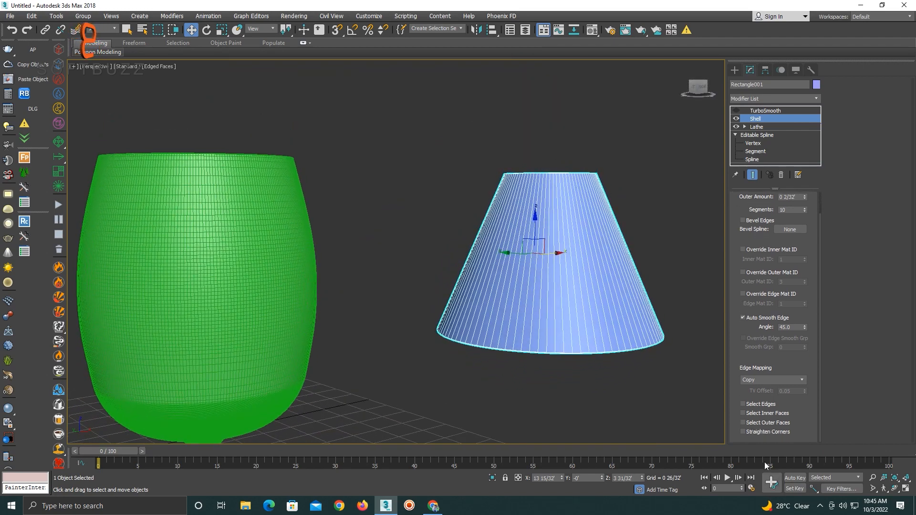
drag(744, 260, 759, 430)
alt+middle_drag(549, 191, 554, 227)
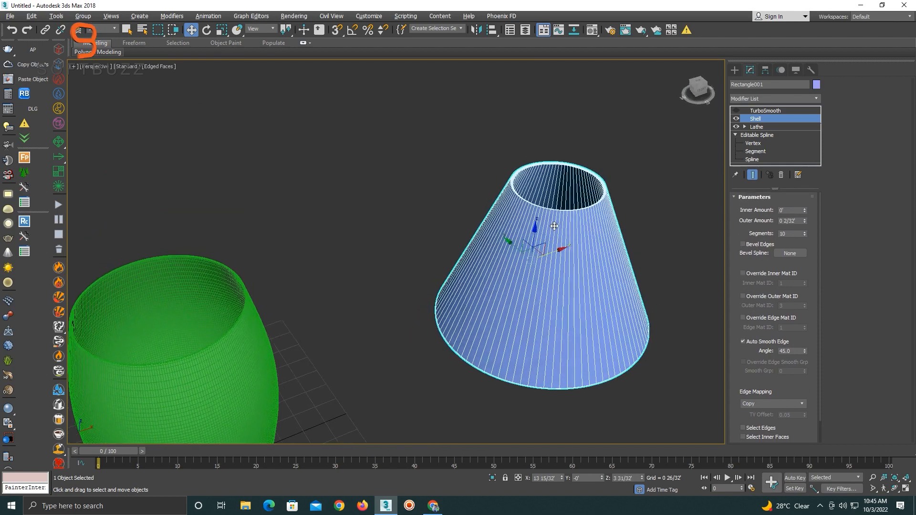
scroll(601, 182, up, 5)
scroll(600, 188, down, 5)
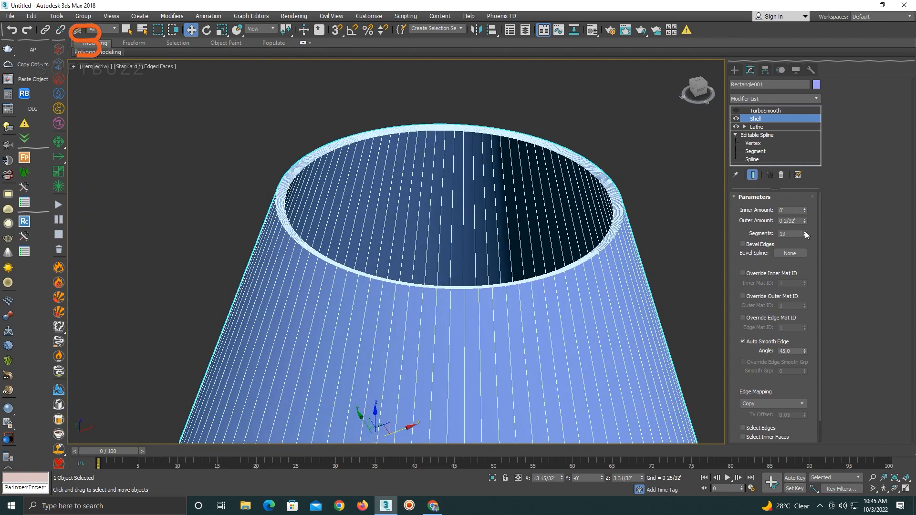
mouse_move(805, 233)
mouse_down()
mouse_move(805, 220)
mouse_move(806, 232)
mouse_up()
scroll(640, 209, up, 5)
scroll(628, 208, down, 6)
alt+middle_drag(627, 207, 618, 145)
- Enable TurboSmooth again and turn off Edged Faces to inspect the smoothed shade in perspective and front views
click(763, 112)
click(736, 111)
scroll(616, 227, down, 4)
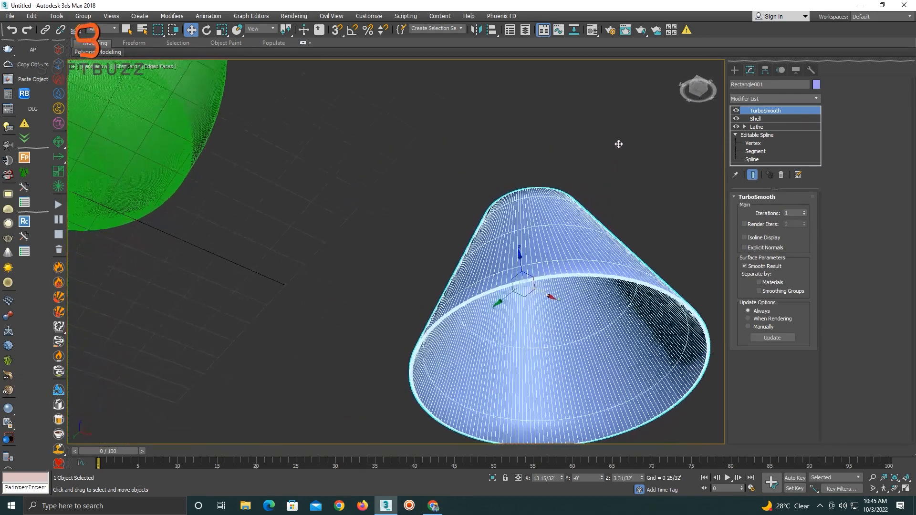
click(634, 169)
key(F4)
click(616, 247)
key(z)
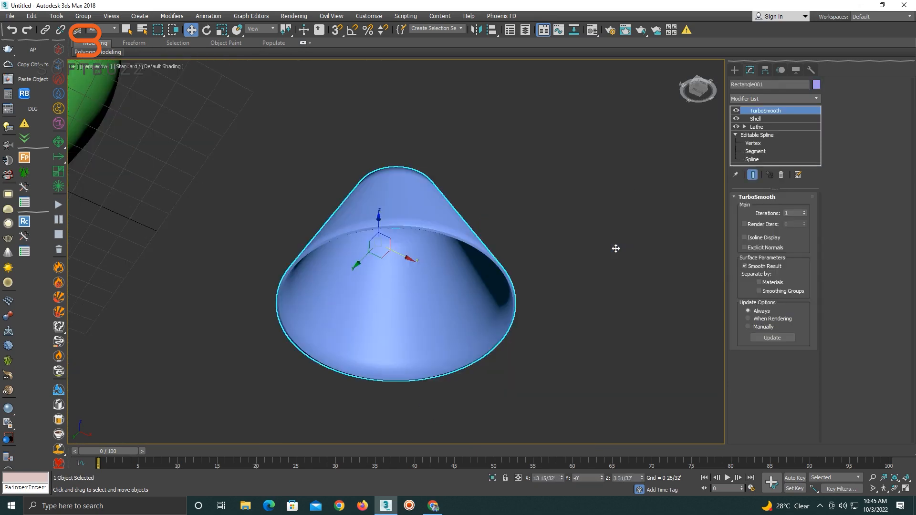
alt+middle_drag(616, 248, 573, 278)
key(f)
key(z)
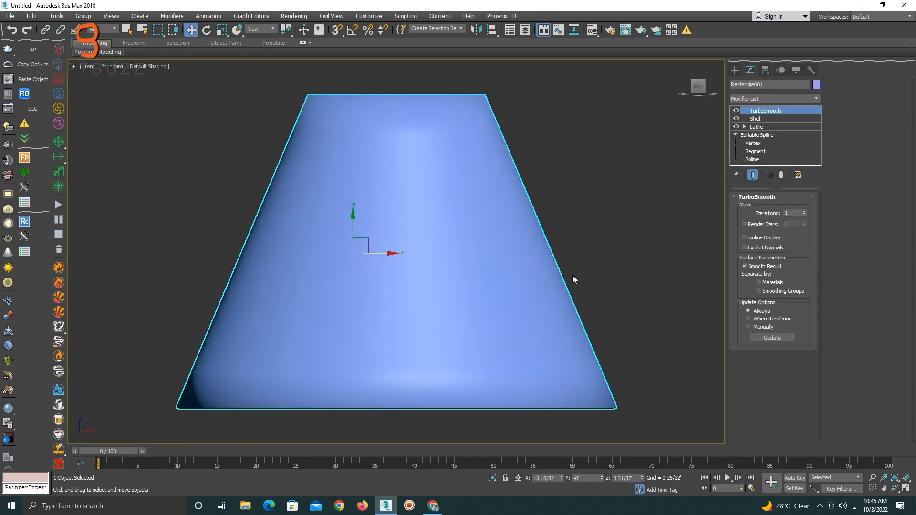
- Return to the perspective view, turn off the lampshade's TurboSmooth effect and clear the selection
key(p)
scroll(533, 272, up, 3)
alt+middle_drag(533, 272, 551, 319)
click(737, 111)
click(631, 187)
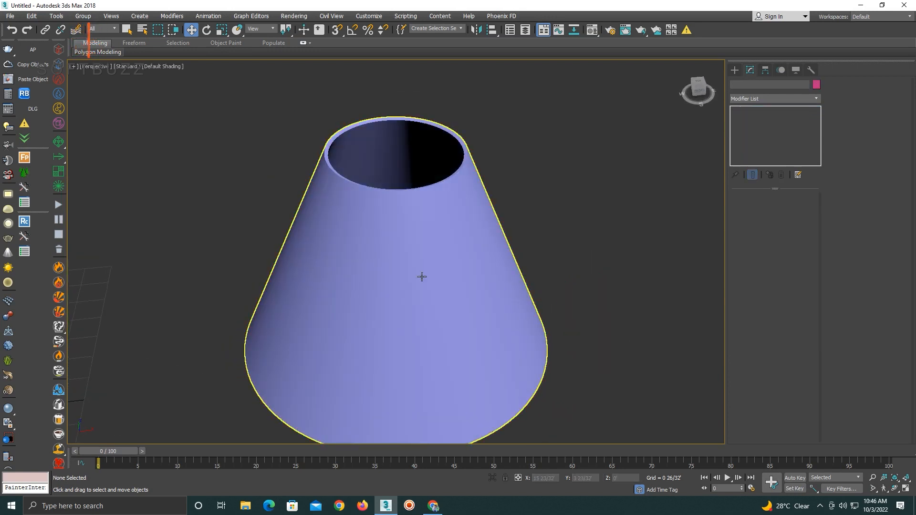
- Show the selected lampshade in the front view and check the reference table lamp image in the browser
click(421, 277)
key(f)
scroll(491, 271, down, 6)
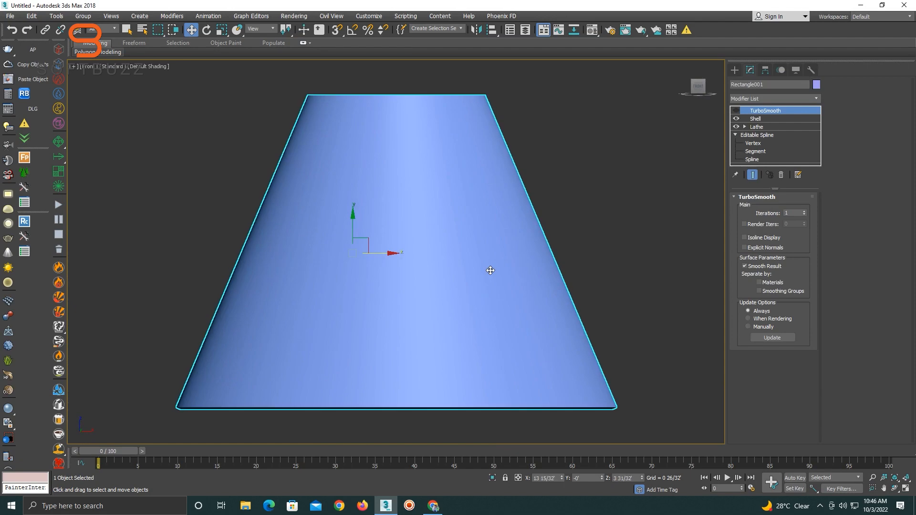
click(443, 501)
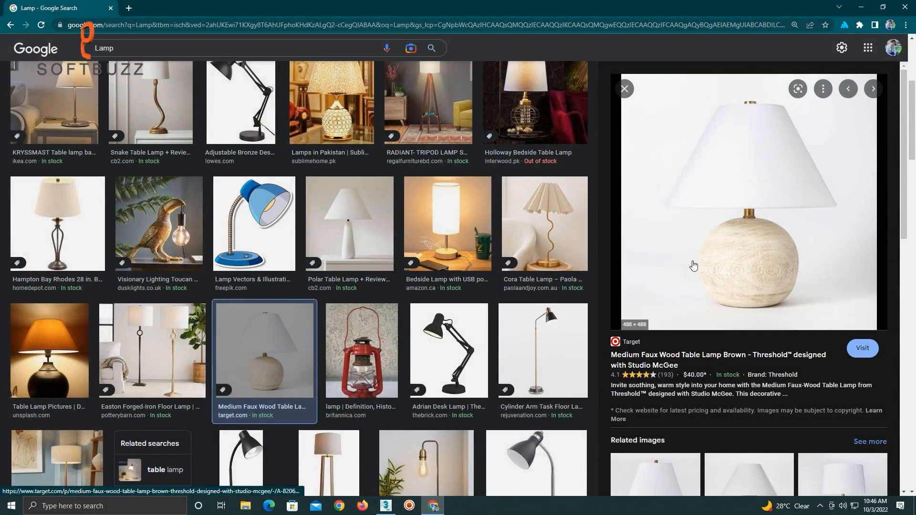
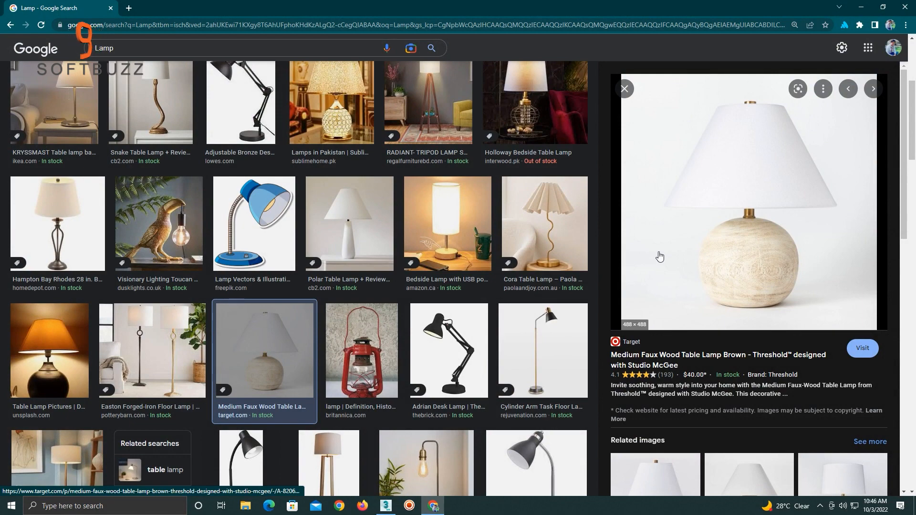
click(862, 8)
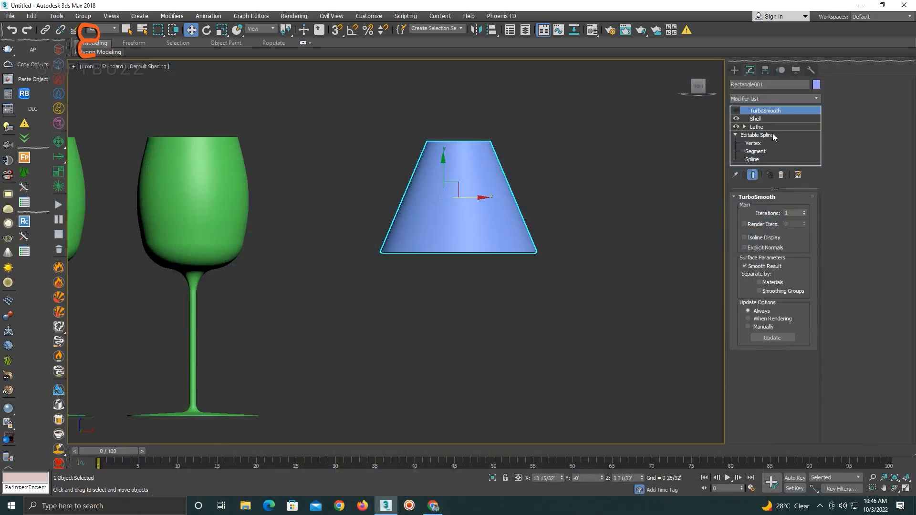
- Draw an open, straight-sided line profile for the lamp base, from the shade's top centre down below it, outward, down and back to the centre
click(735, 70)
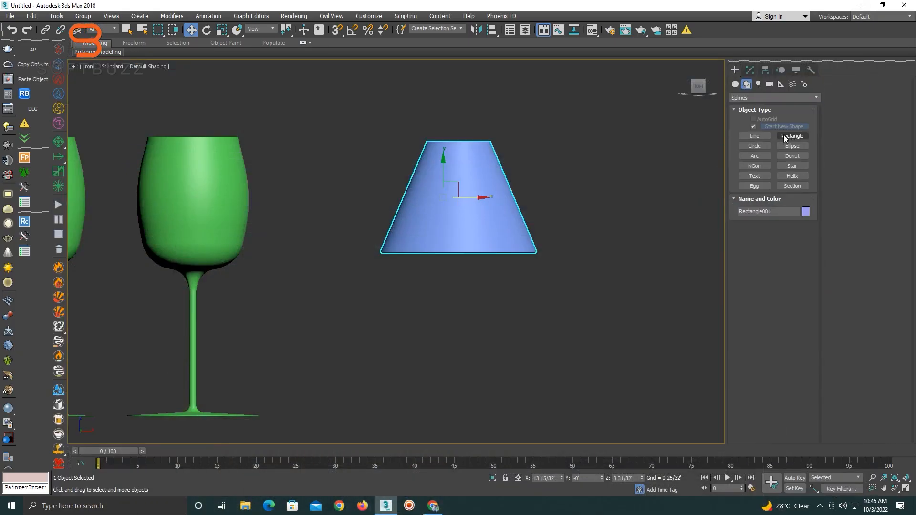
click(753, 137)
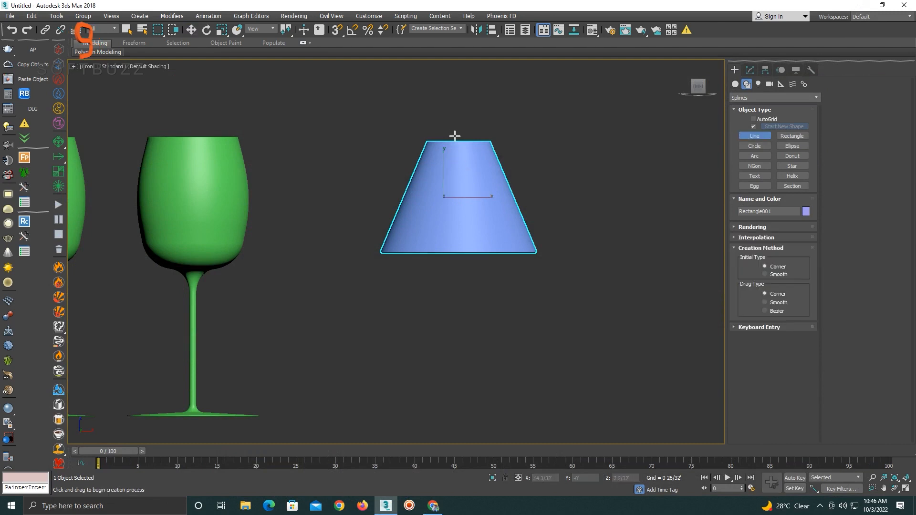
click(454, 139)
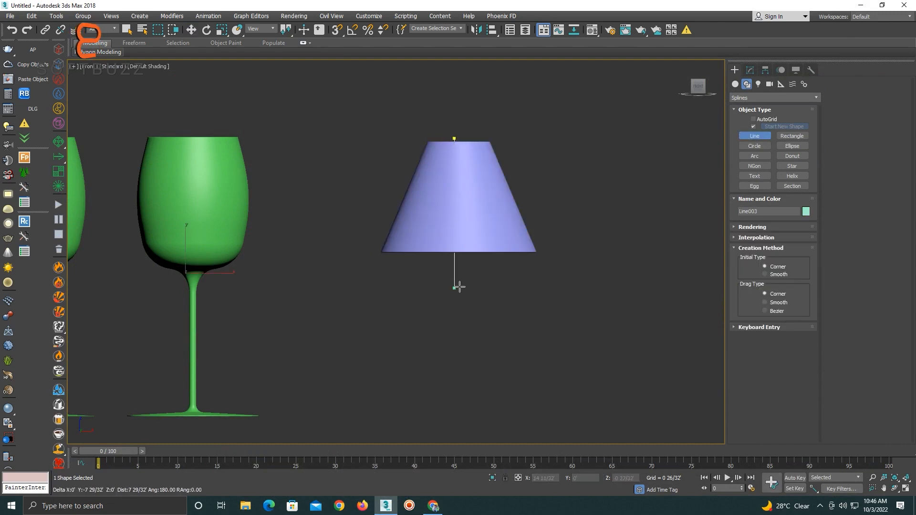
click(454, 259)
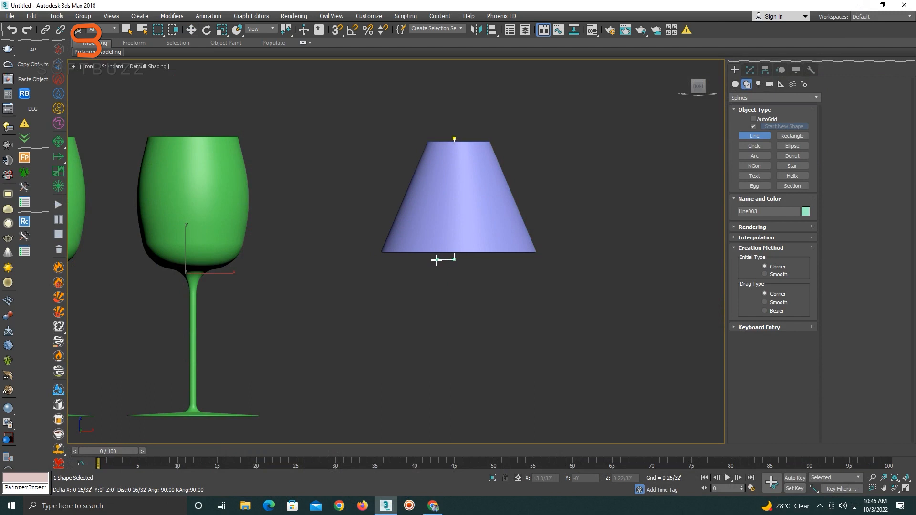
click(410, 260)
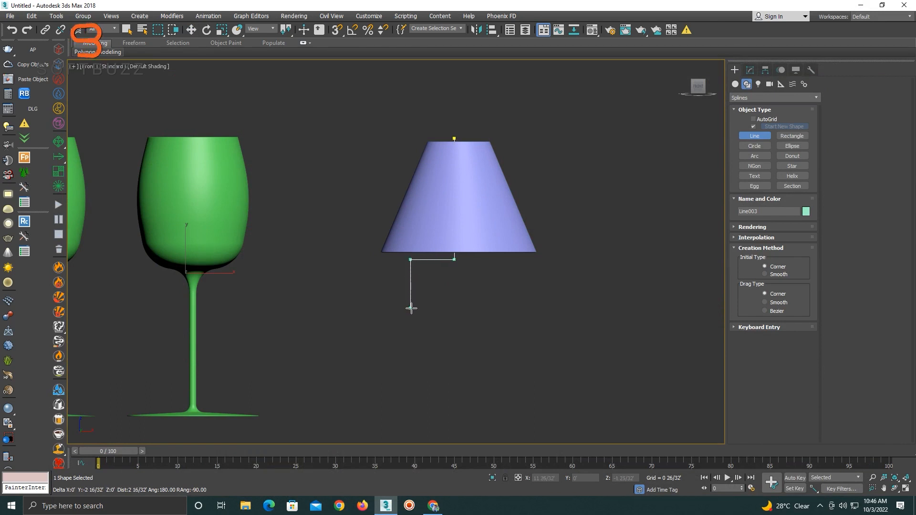
click(411, 328)
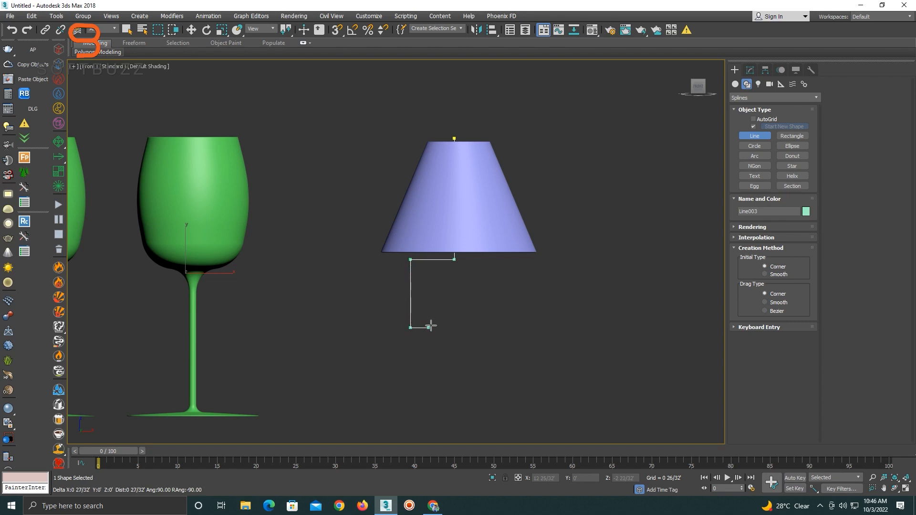
click(455, 328)
right_click(481, 353)
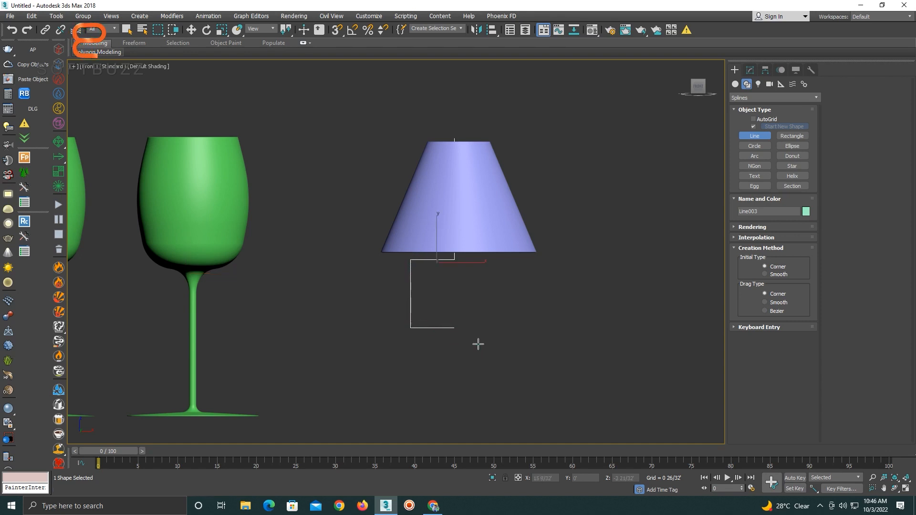
- Edit the base profile's vertices, lowering the bottom edge slightly and moving the outer side farther from the centre
click(751, 70)
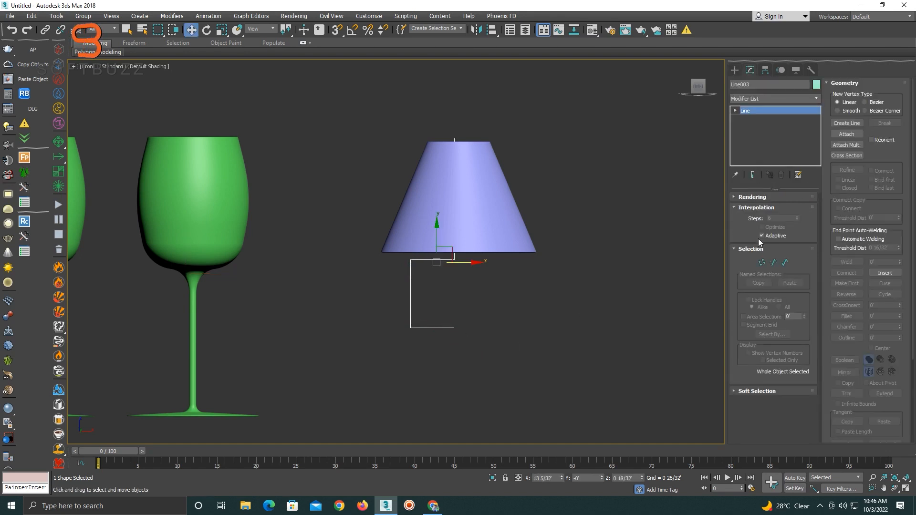
key(1)
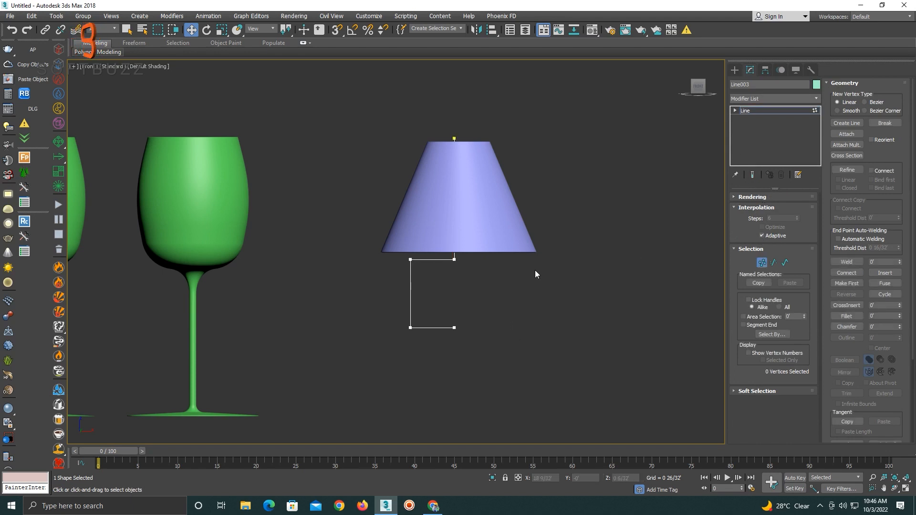
drag(533, 291, 364, 368)
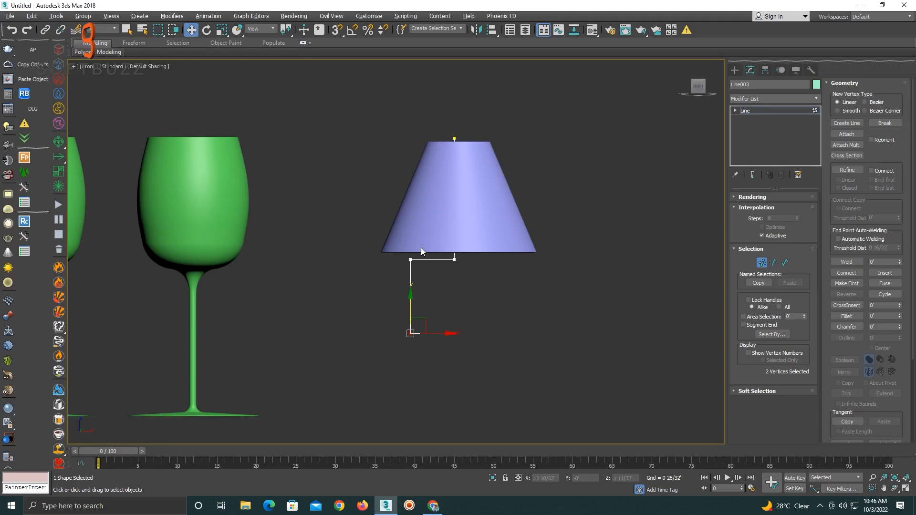
drag(427, 259, 422, 260)
drag(472, 319, 382, 349)
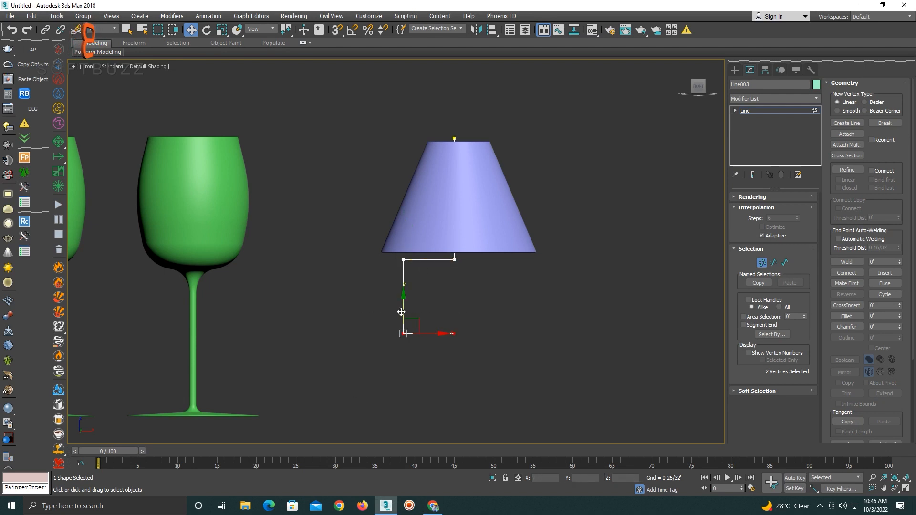
drag(404, 310, 404, 315)
drag(400, 315, 401, 310)
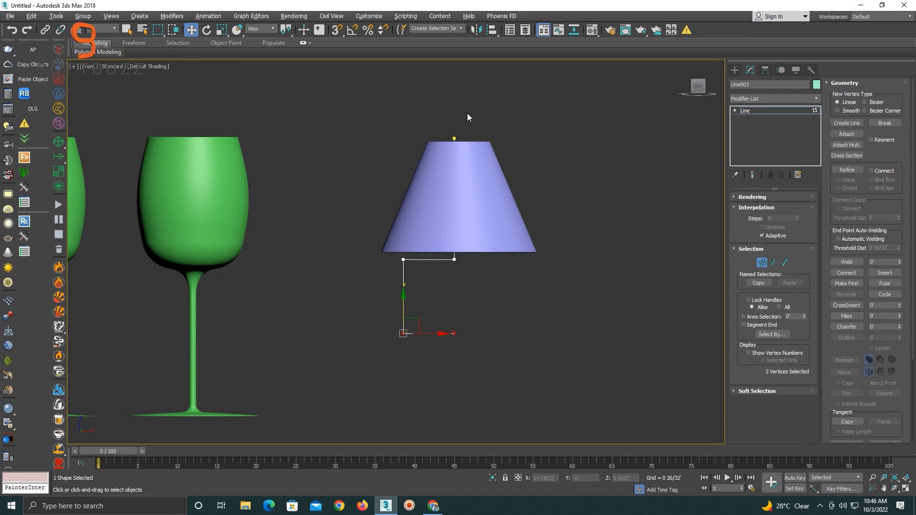
- Select the profile's two upper centre vertices and snap them into alignment with the midpoint of the lampshade
drag(476, 184, 506, 276)
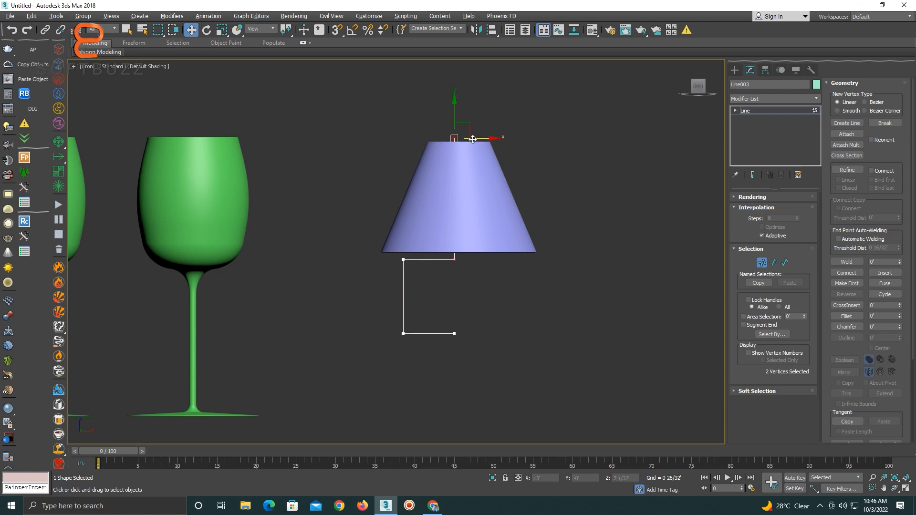
key(s)
drag(472, 139, 459, 142)
middle_drag(479, 280, 477, 260)
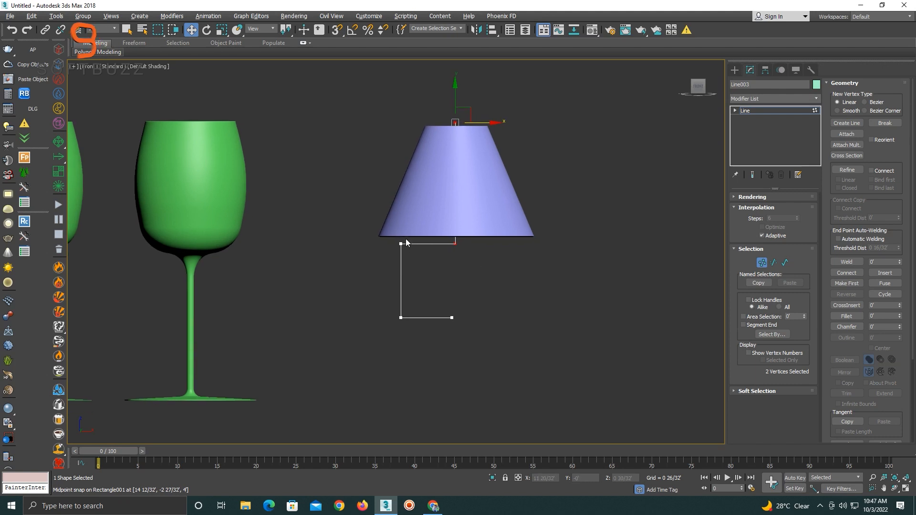
- Fillet the base profile's two outer corners into large curves, consulting the reference lamp image for the round shape
drag(413, 236, 383, 365)
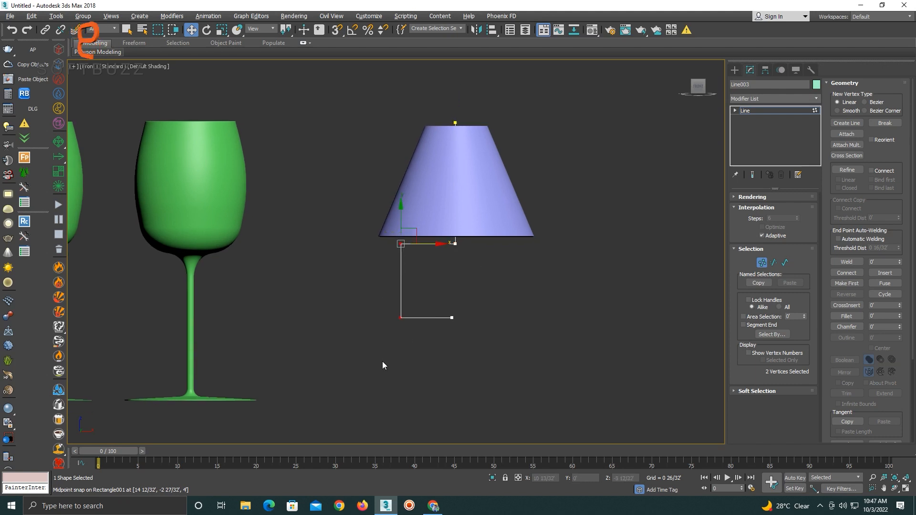
click(844, 314)
key(alt+Tab)
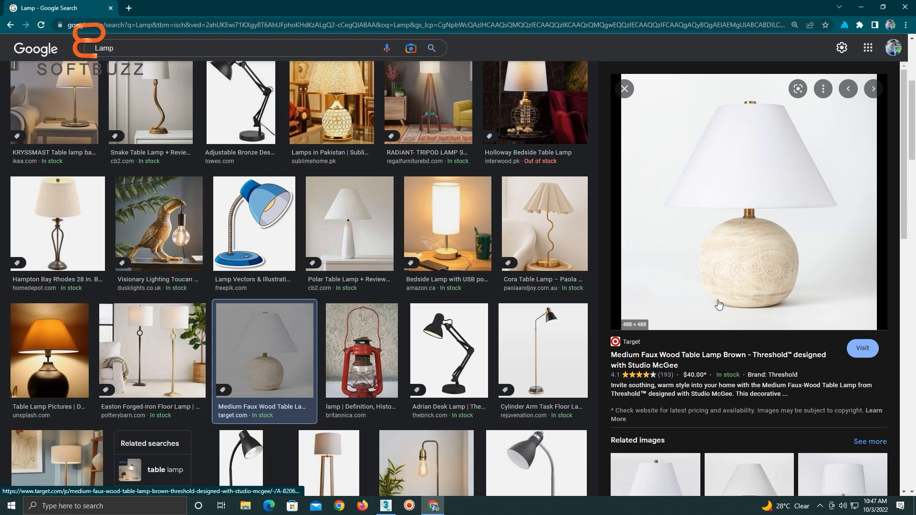
key(alt+Tab)
drag(385, 266, 419, 208)
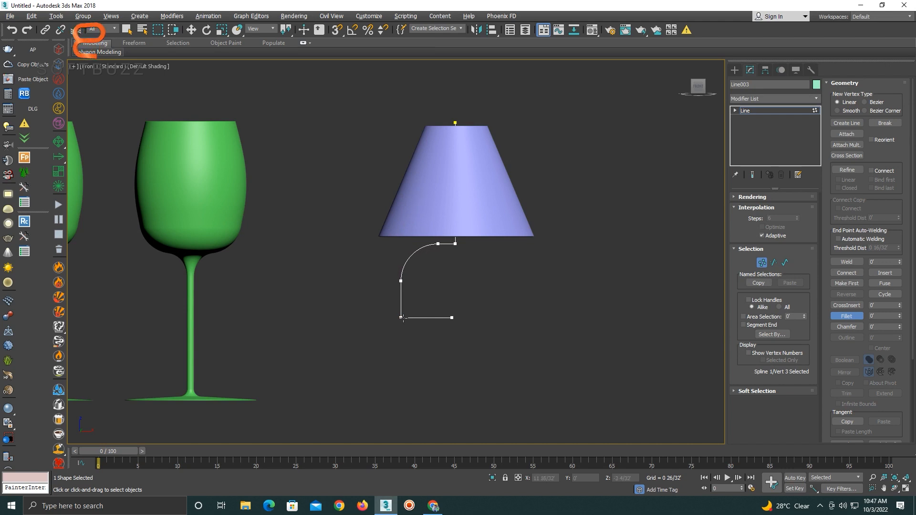
drag(381, 332, 406, 293)
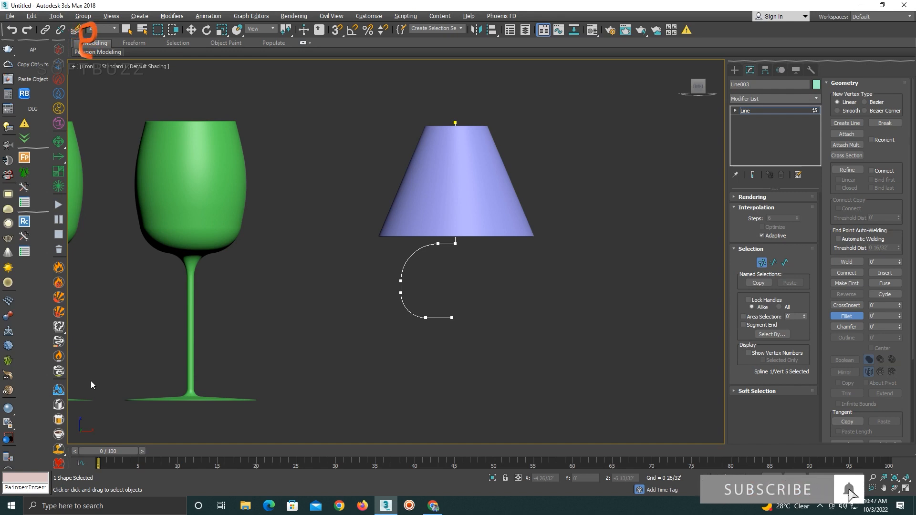
- Fillet the corner where the base profile's neck meets its upper edge with a small radius and finish vertex editing
scroll(347, 342, up, 2)
middle_drag(347, 343, 329, 352)
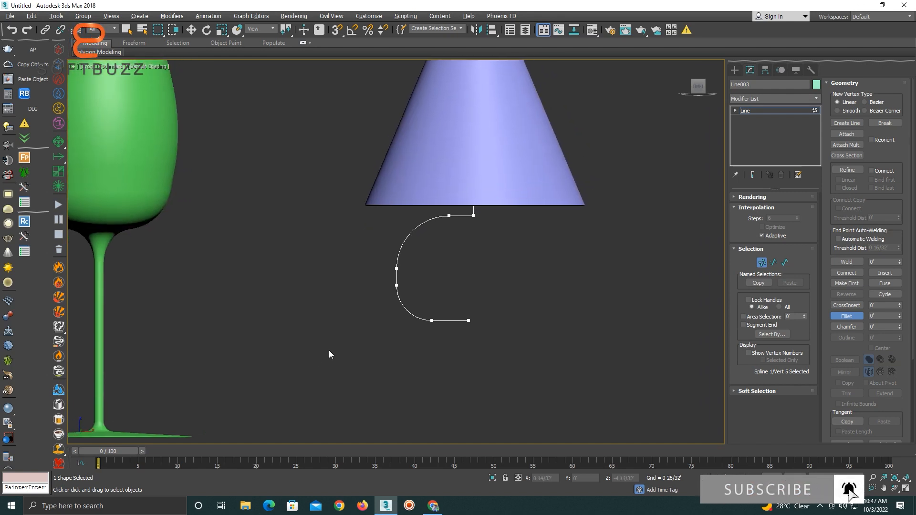
key(w)
click(752, 113)
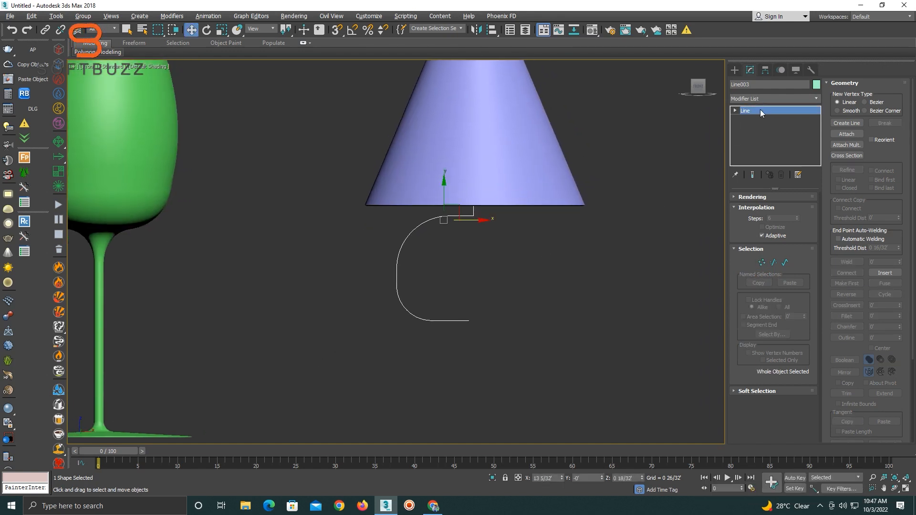
click(735, 110)
click(754, 119)
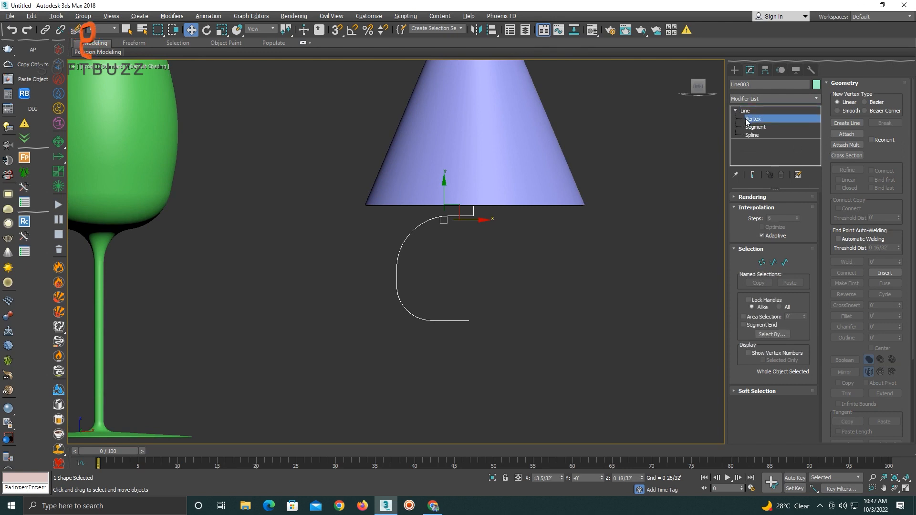
scroll(461, 226, up, 3)
drag(493, 200, 501, 171)
click(846, 316)
click(767, 119)
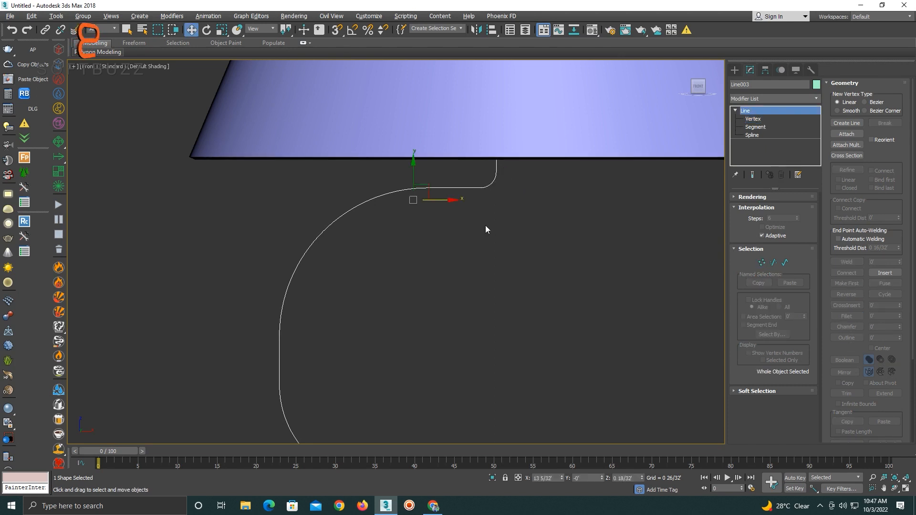
- Apply a Lathe modifier to the base profile, align its axis to Max and inspect the revolved lamp base
scroll(485, 225, down, 3)
middle_drag(485, 225, 461, 215)
click(754, 98)
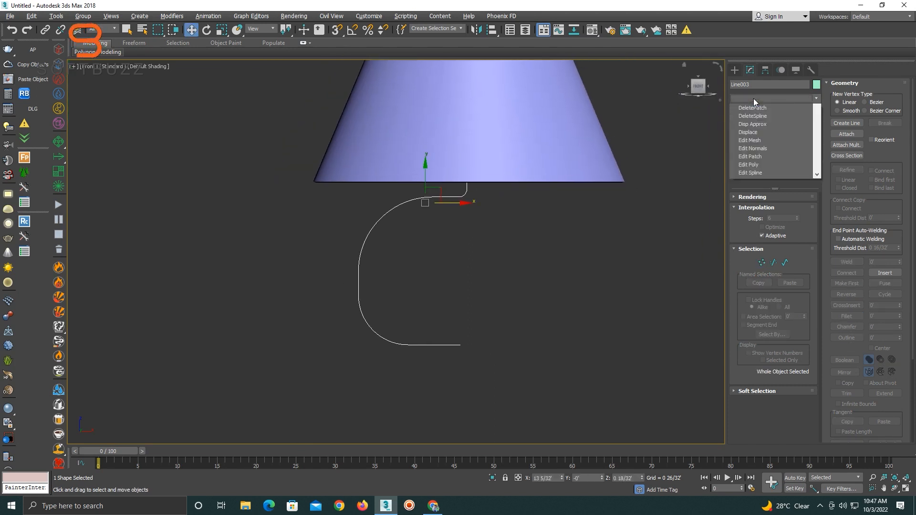
text(l)
key(Return)
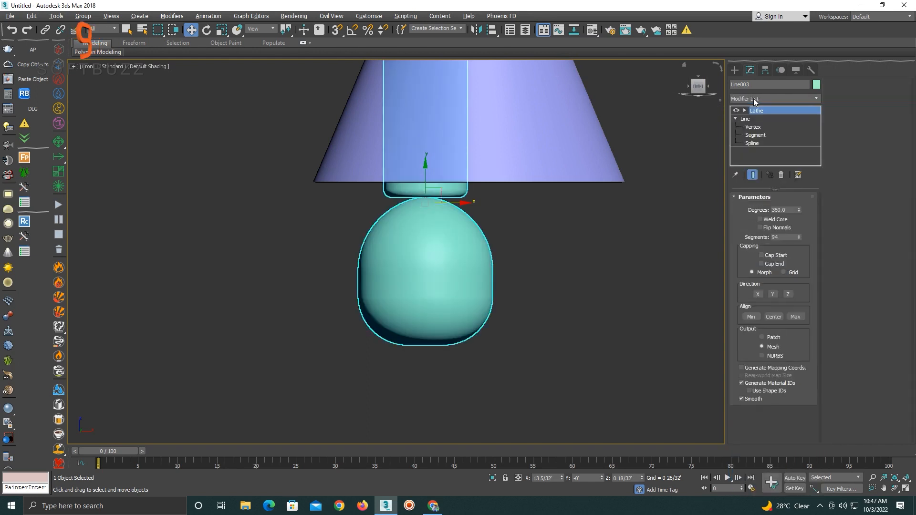
click(795, 316)
scroll(553, 169, up, 3)
middle_drag(553, 170, 566, 119)
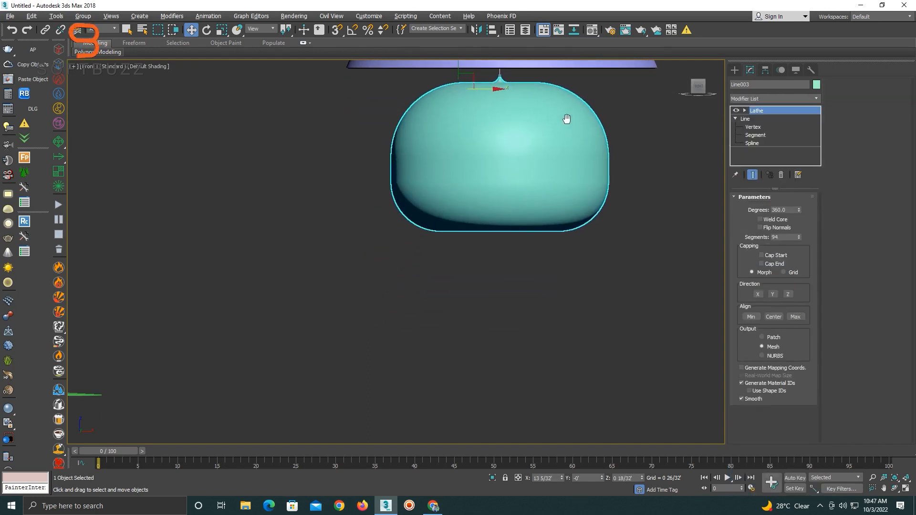
scroll(413, 156, up, 3)
scroll(413, 156, down, 3)
middle_drag(413, 156, 391, 231)
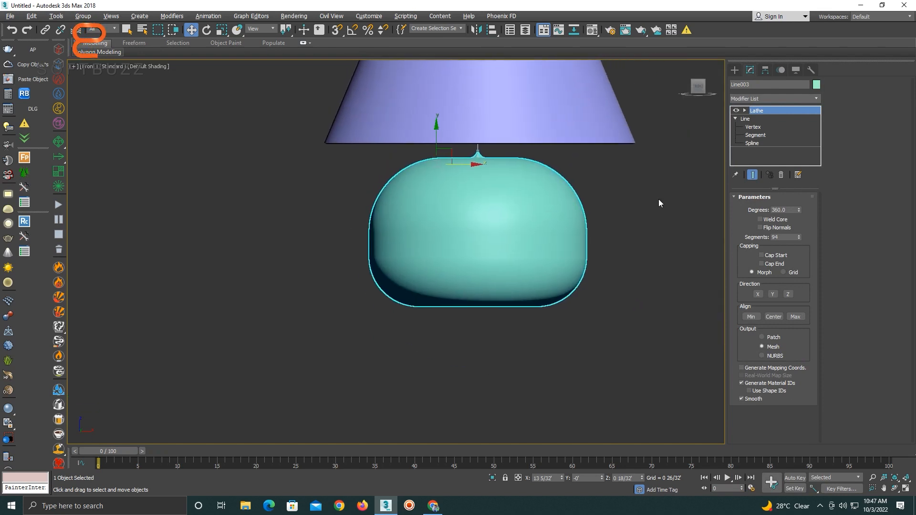
- With the lathed result shown, move the profile's neck segment away from the axis to thicken the lamp's neck
click(756, 135)
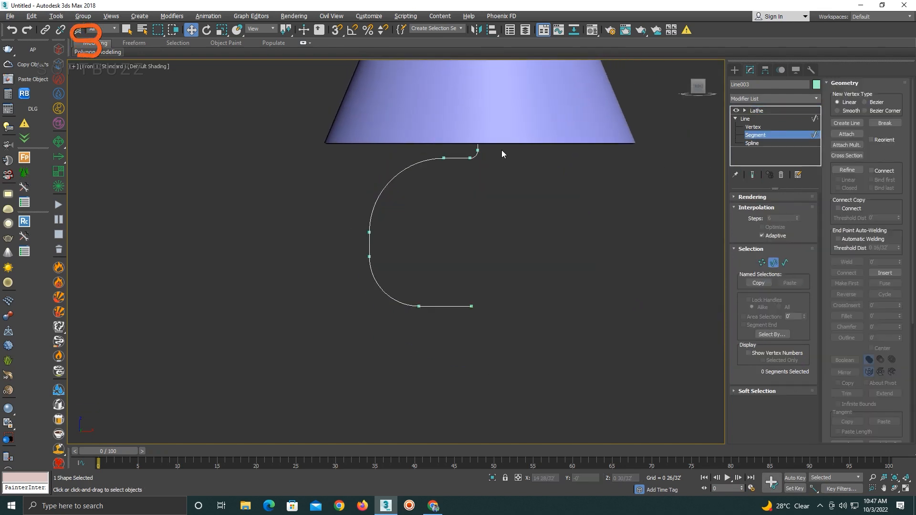
middle_drag(501, 149, 502, 166)
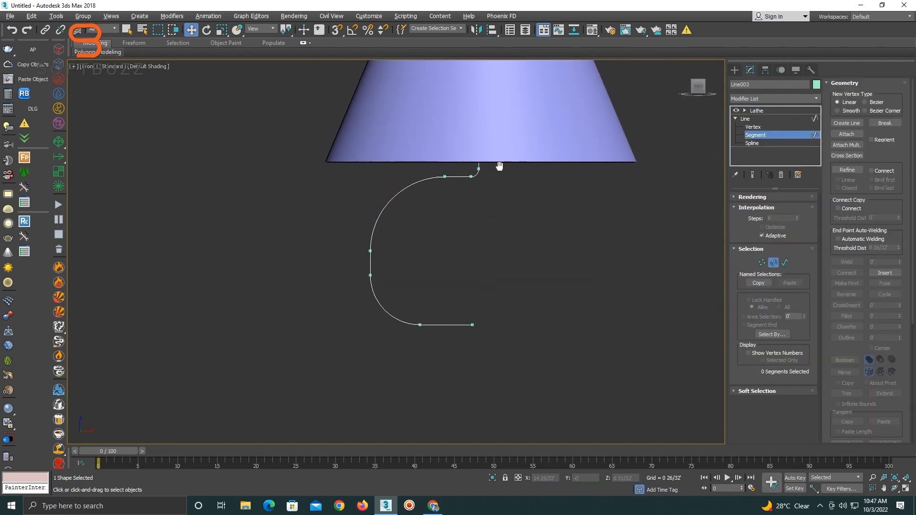
click(753, 176)
click(478, 169)
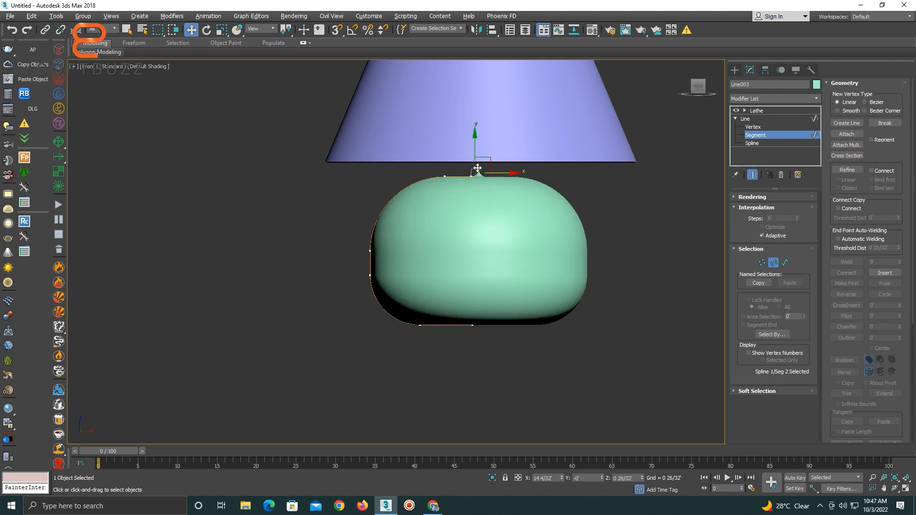
middle_drag(477, 168, 479, 207)
scroll(482, 212, up, 4)
drag(489, 217, 476, 217)
scroll(476, 217, down, 4)
scroll(477, 217, up, 4)
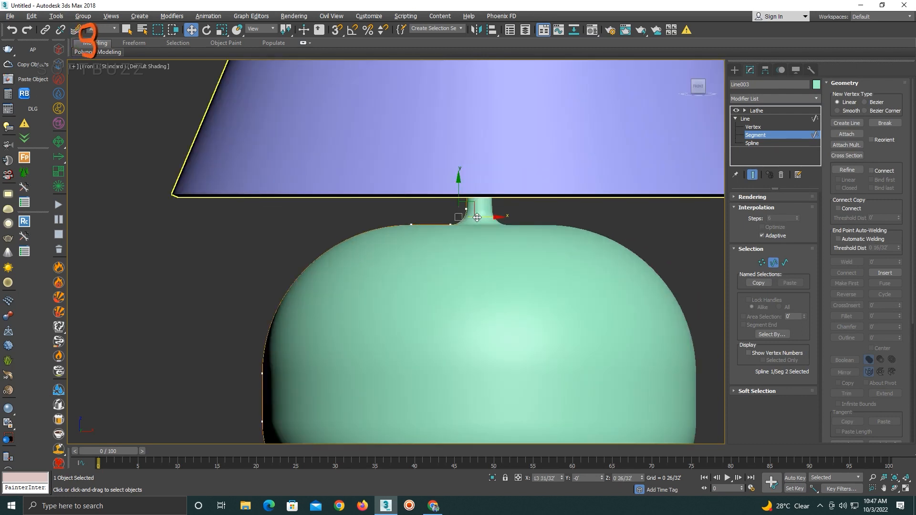
- Select the profile vertex where the neck fillet meets the base's top and adjust its height slightly
middle_drag(499, 270, 457, 141)
click(762, 125)
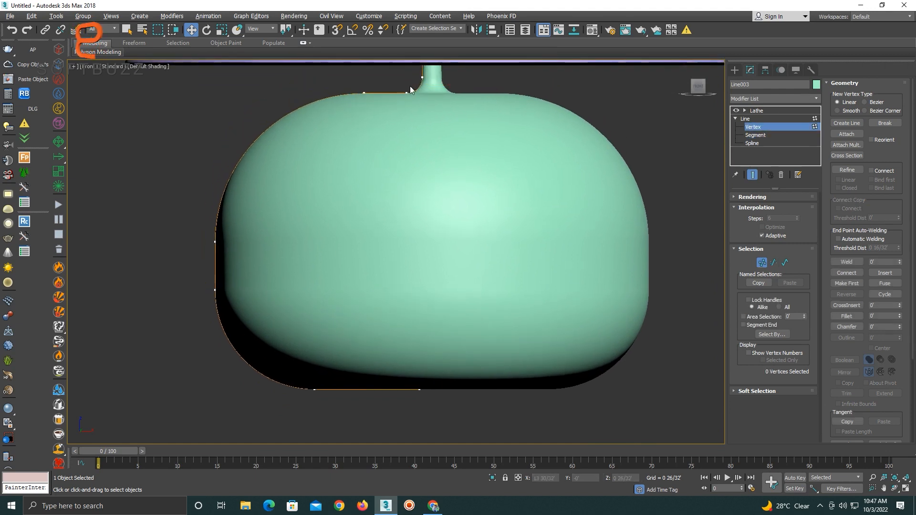
scroll(391, 87, up, 5)
drag(425, 95, 440, 64)
scroll(442, 113, up, 2)
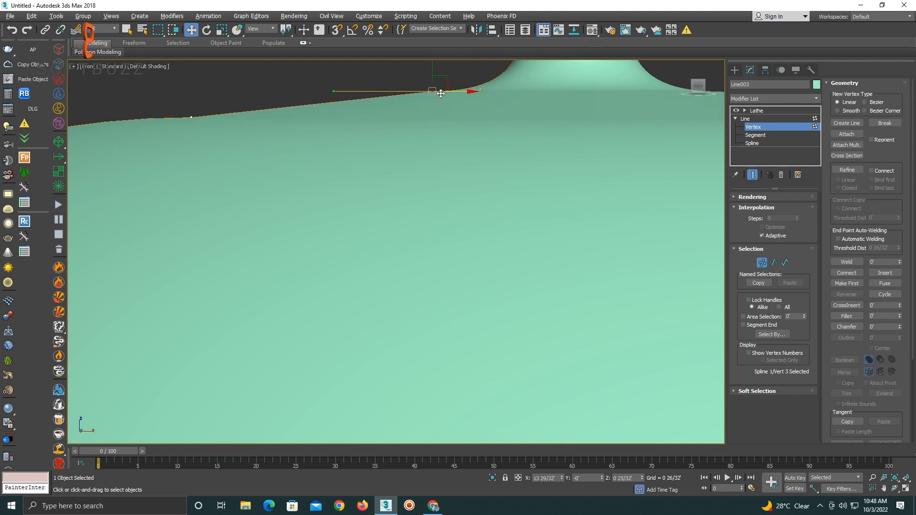
scroll(440, 95, down, 6)
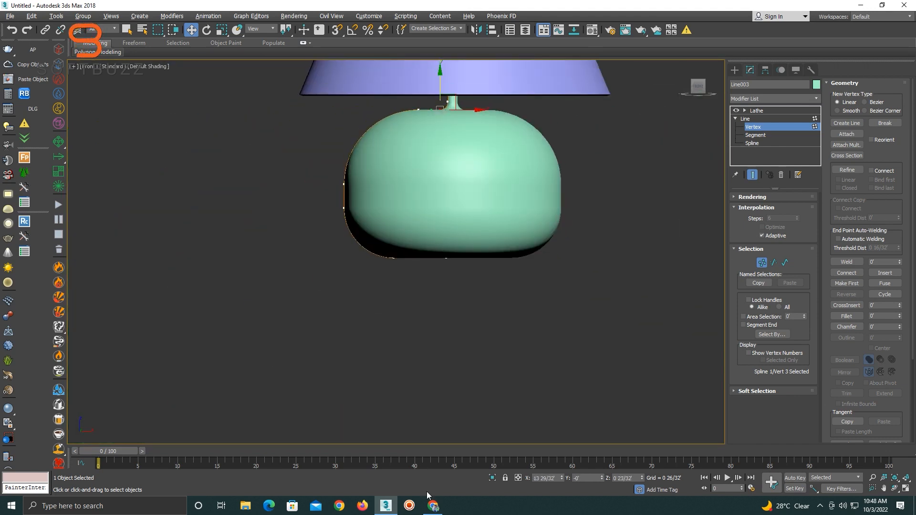
- Check the base shape in the reference lamp image in the browser and return to the 3ds Max model
click(432, 507)
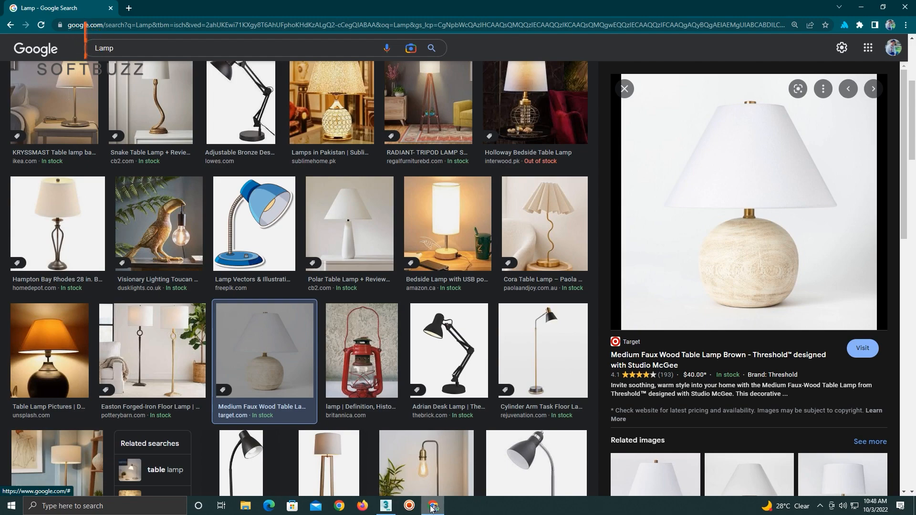
click(431, 508)
middle_drag(429, 220, 431, 257)
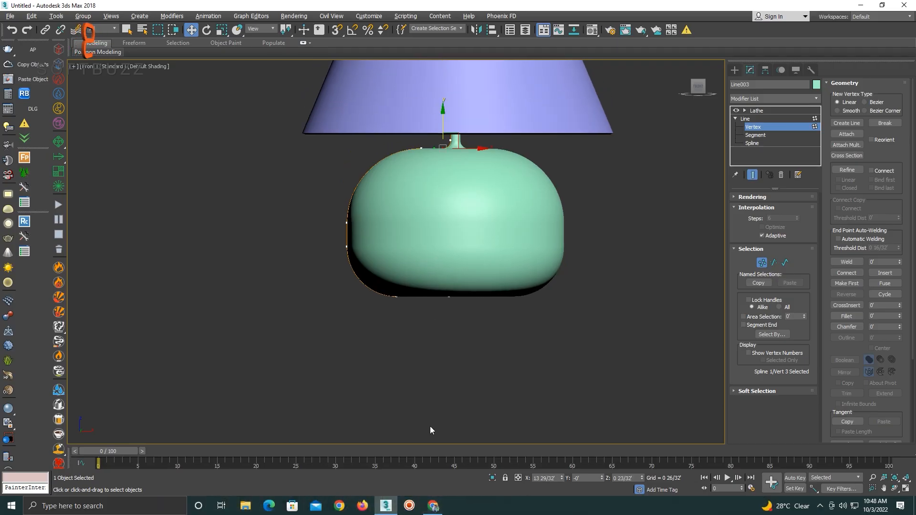
- Compare the lathed base with the round wooden base of the reference lamp in the browser, clearing the vertex selection
click(433, 506)
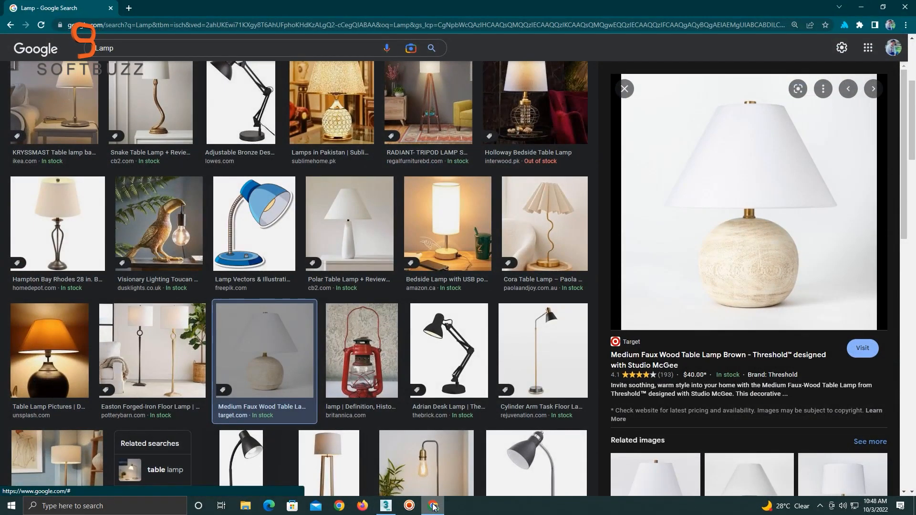
click(433, 507)
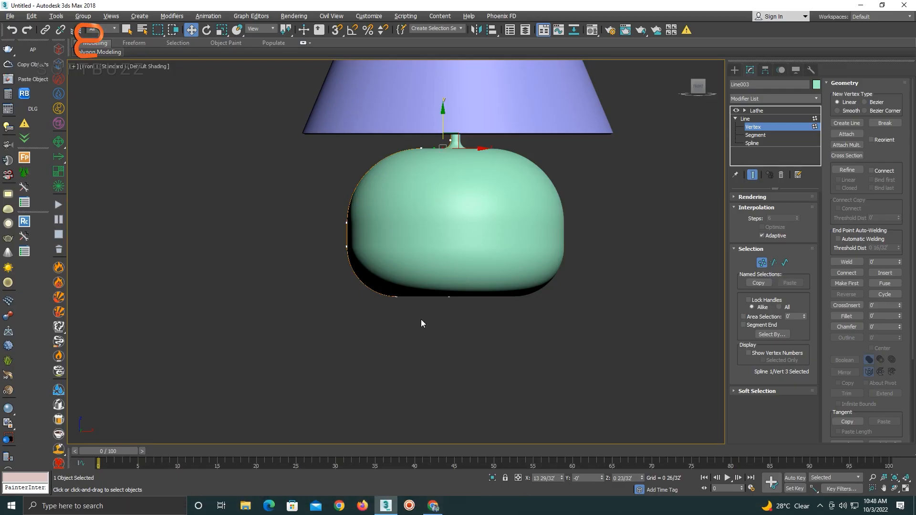
click(415, 314)
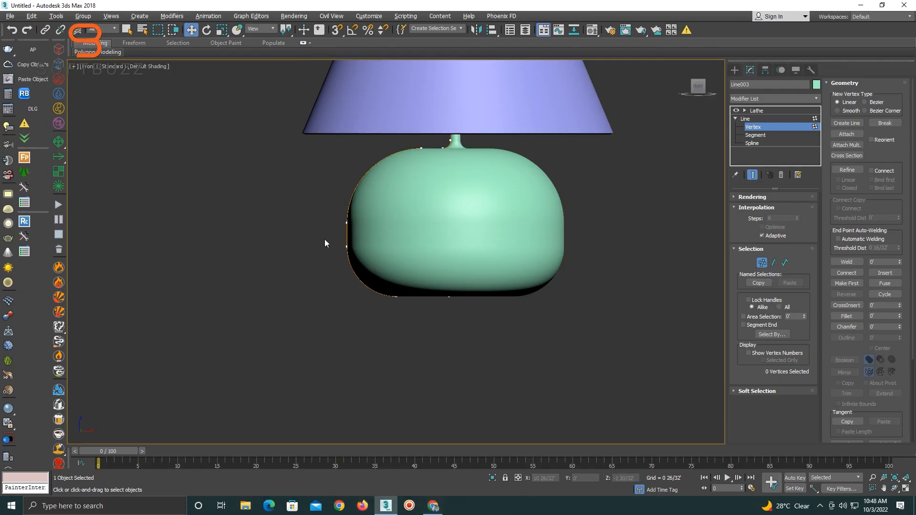
key(alt+Tab)
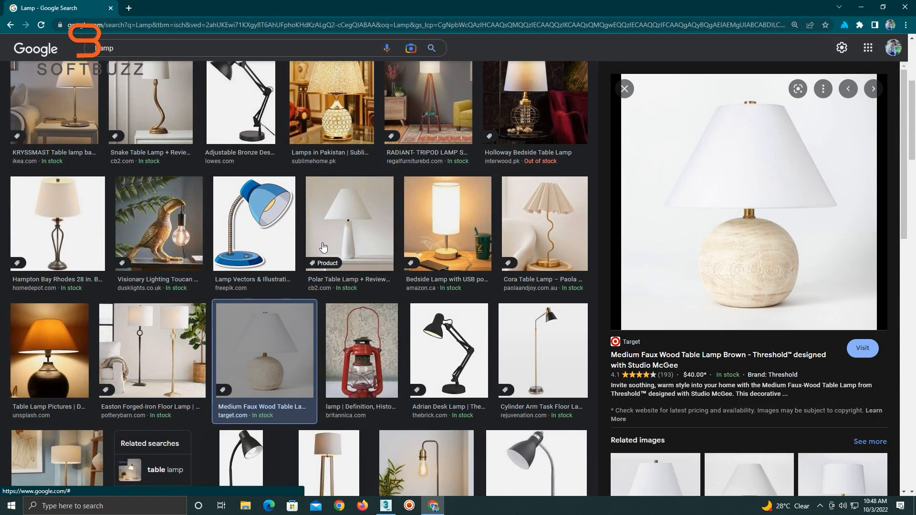
key(alt+Tab)
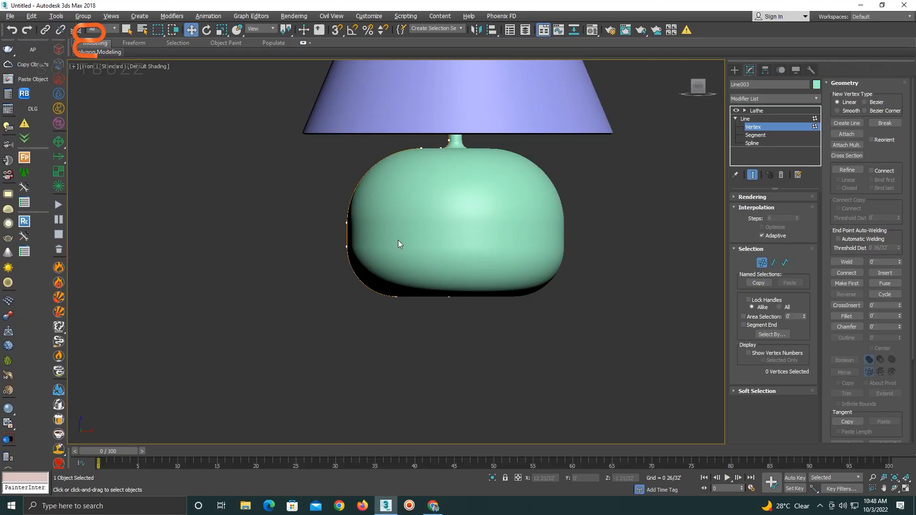
middle_drag(399, 242, 403, 256)
key(alt+Tab)
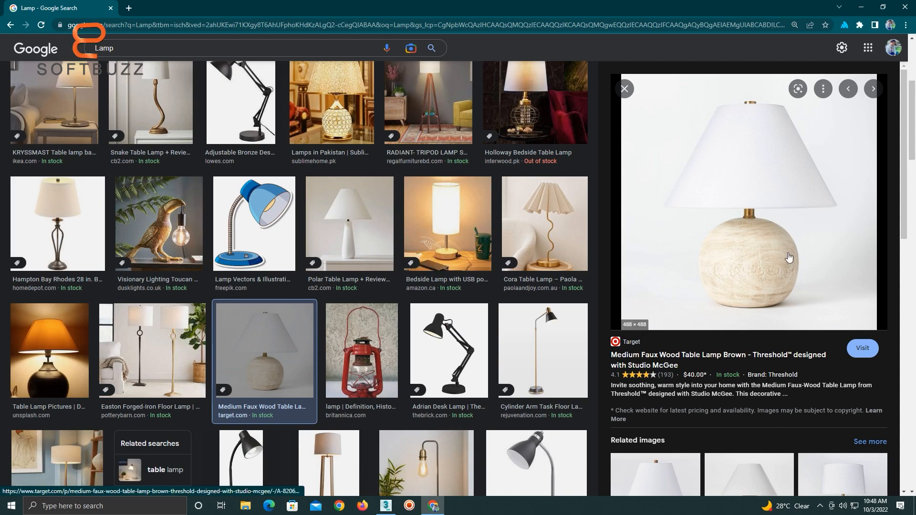
key(alt+Tab)
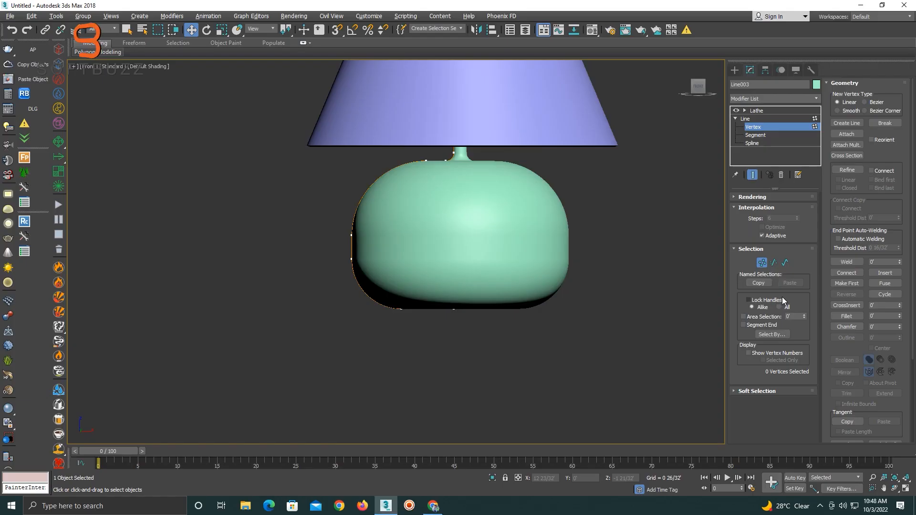
- Hide the Lathe result and undo the lathe, neck and fillet edits, restoring the square-cornered base profile line
click(737, 110)
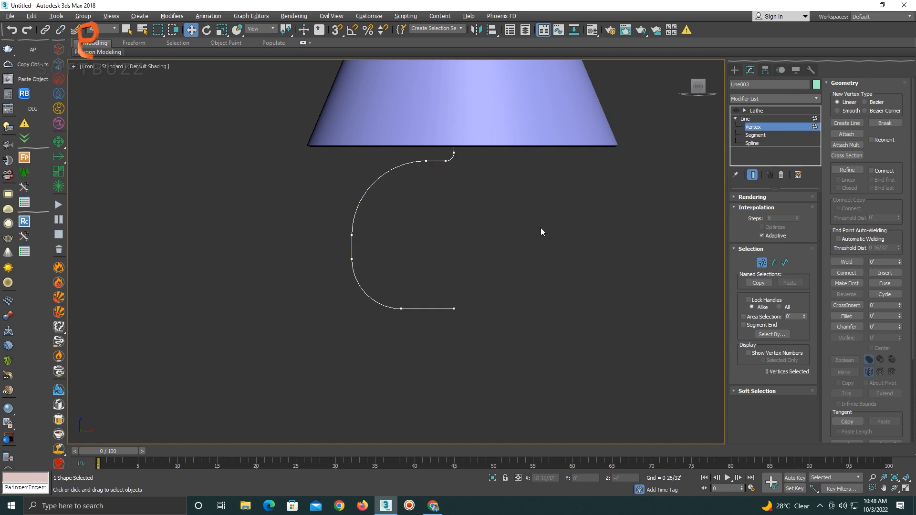
middle_drag(541, 228, 566, 234)
key(ctrl+z)
key(ctrl+z)
key(ctrl+z)
key(ctrl+z)
key(ctrl+z)
key(ctrl+z)
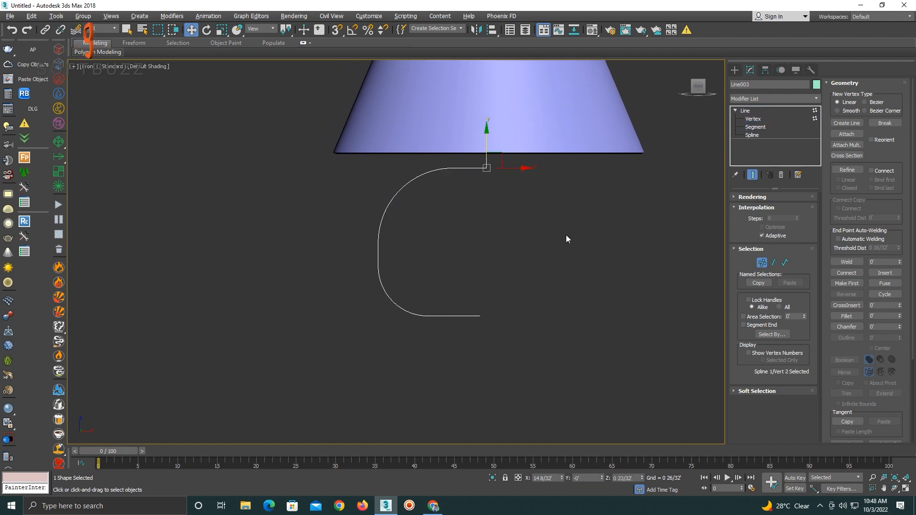
key(ctrl+z)
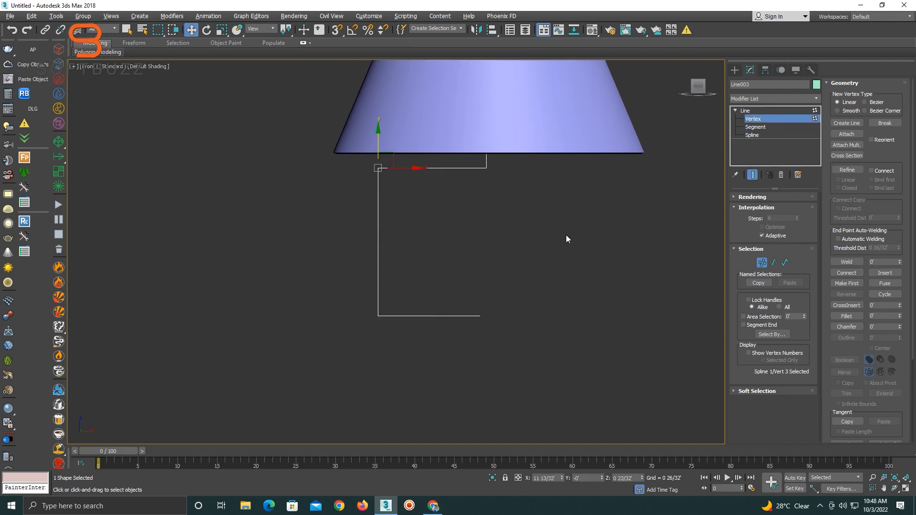
- Refine the base profile with a new vertex snapped to the midpoint of its vertical side, and select that vertex
click(847, 317)
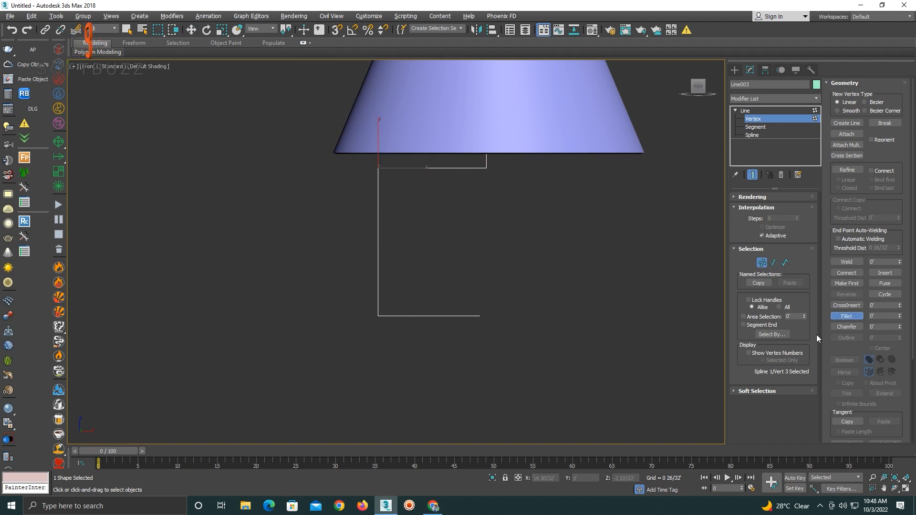
click(843, 171)
key(s)
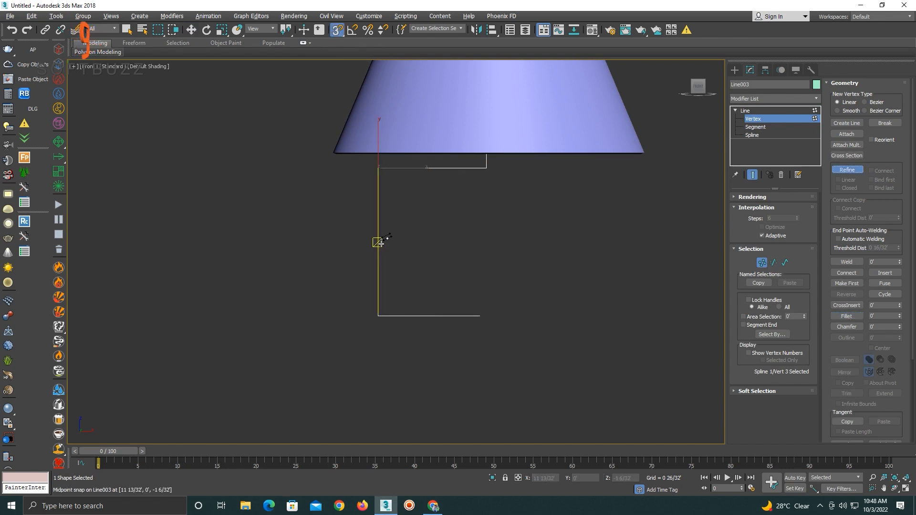
click(382, 242)
key(w)
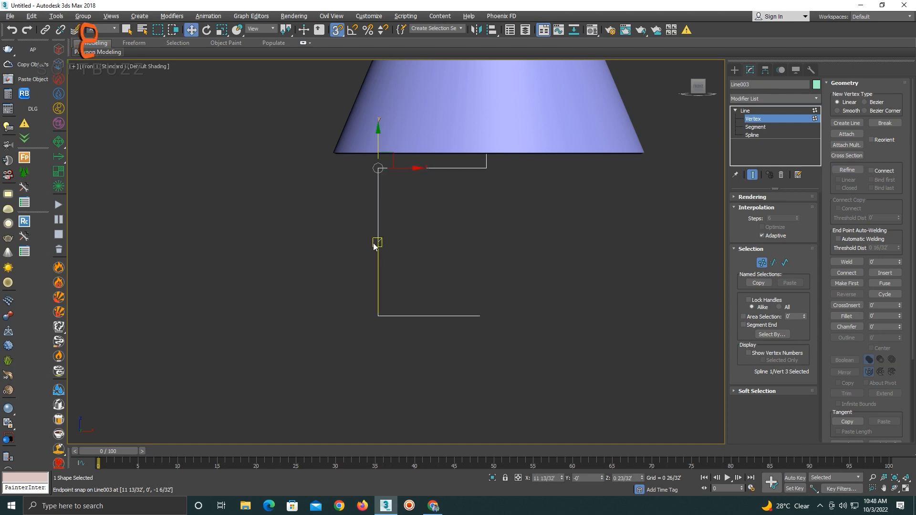
click(377, 243)
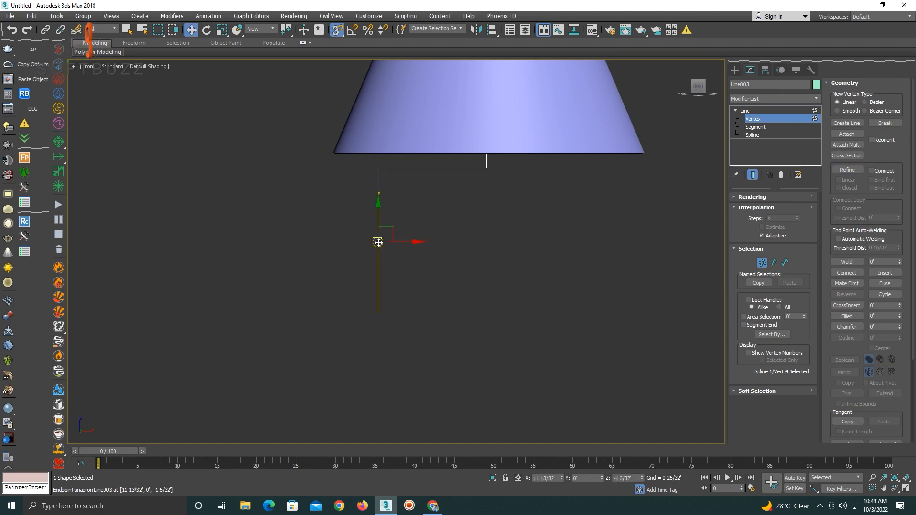
click(763, 119)
click(754, 119)
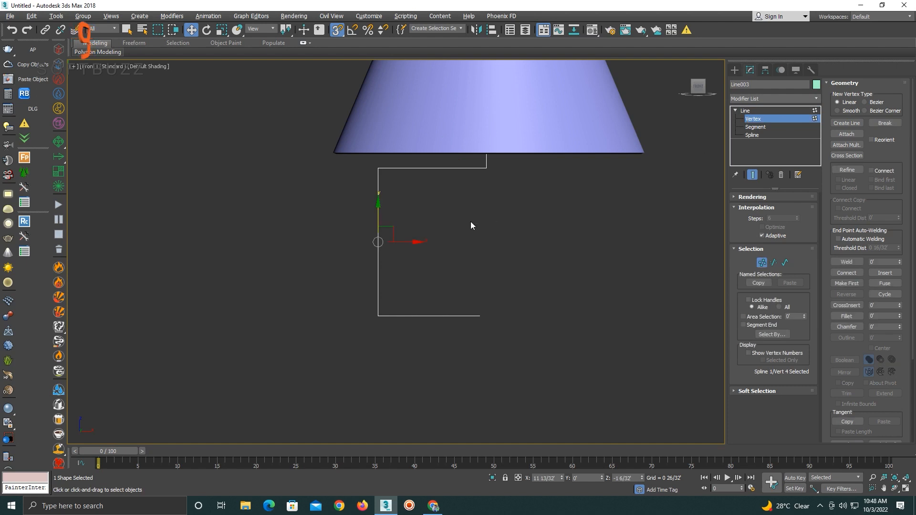
- Examine the base profile and its midpoint vertex in a perspective wireframe view
right_click(471, 222)
key(p)
key(z)
middle_drag(334, 208, 434, 244)
scroll(407, 247, down, 10)
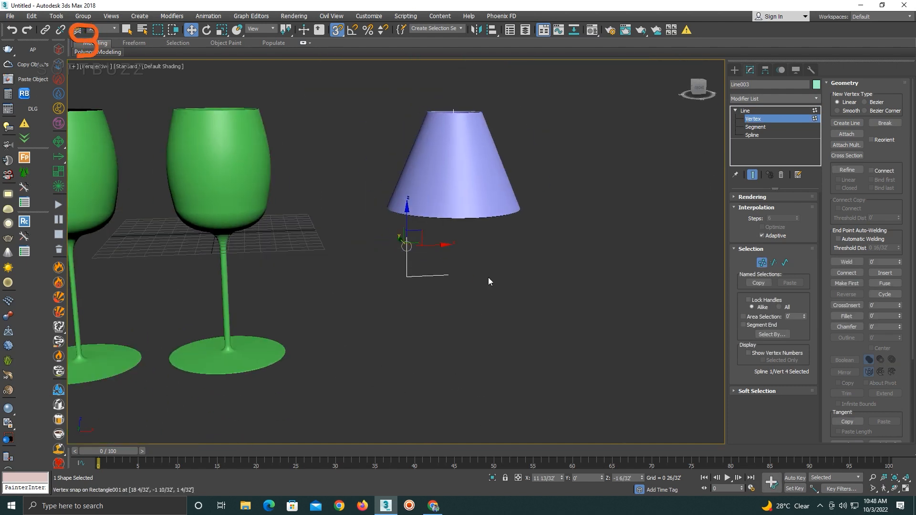
scroll(419, 253, up, 6)
key(F3)
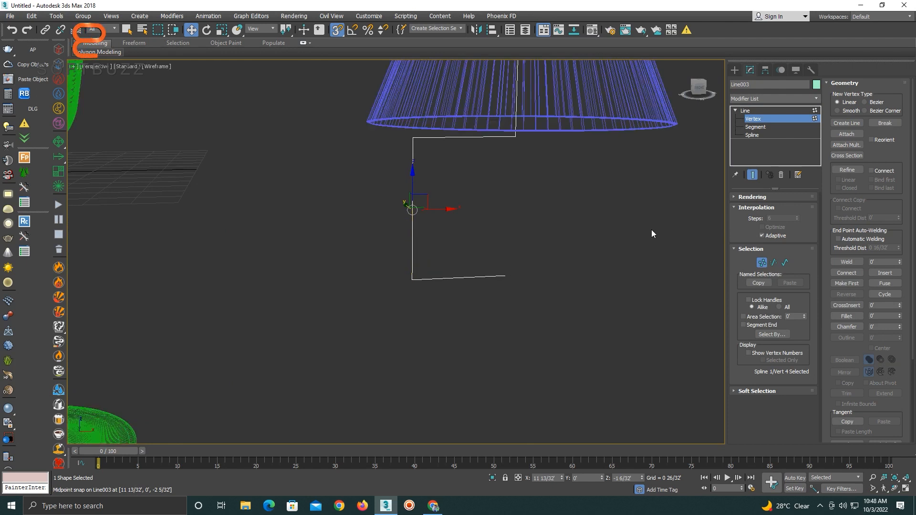
click(763, 263)
click(762, 264)
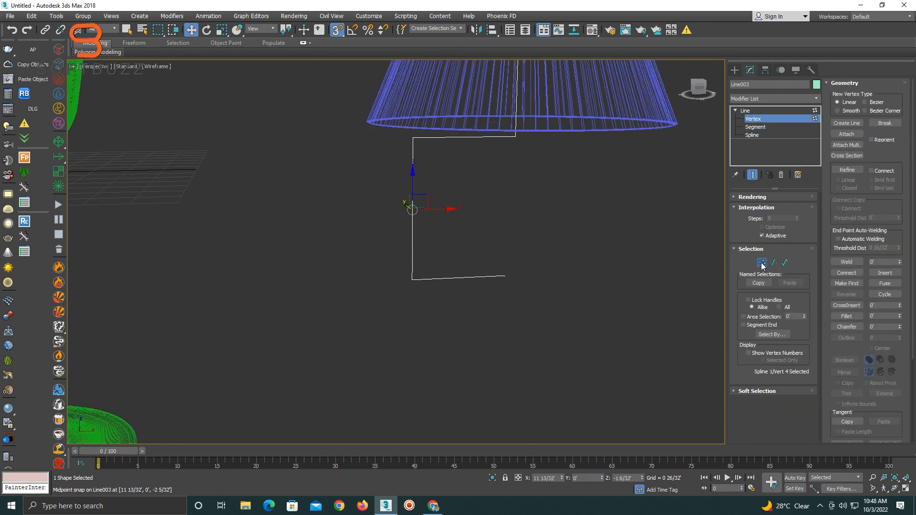
click(762, 265)
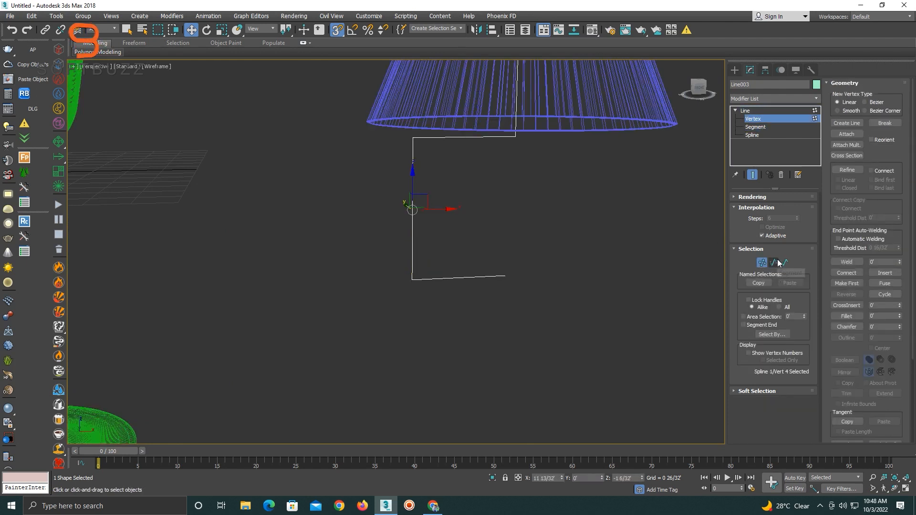
- Try moving the upper half of the profile's vertical side outward, and likewise its upper corner vertex, undoing each move
click(774, 263)
click(413, 146)
key(s)
drag(420, 175, 355, 176)
key(ctrl+z)
click(762, 263)
click(414, 139)
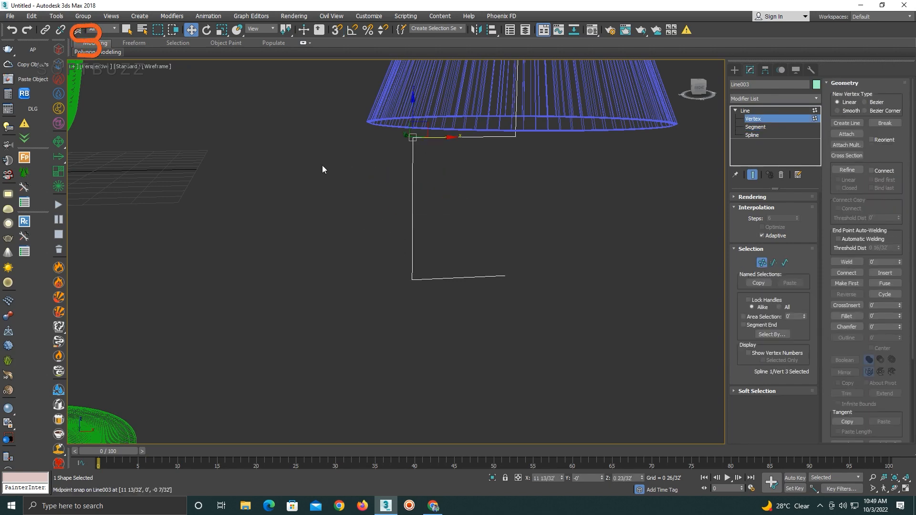
drag(431, 143, 369, 141)
key(ctrl+z)
- Return to the shaded front view and compare the profile with the reference lamp image in the browser
key(f)
key(F3)
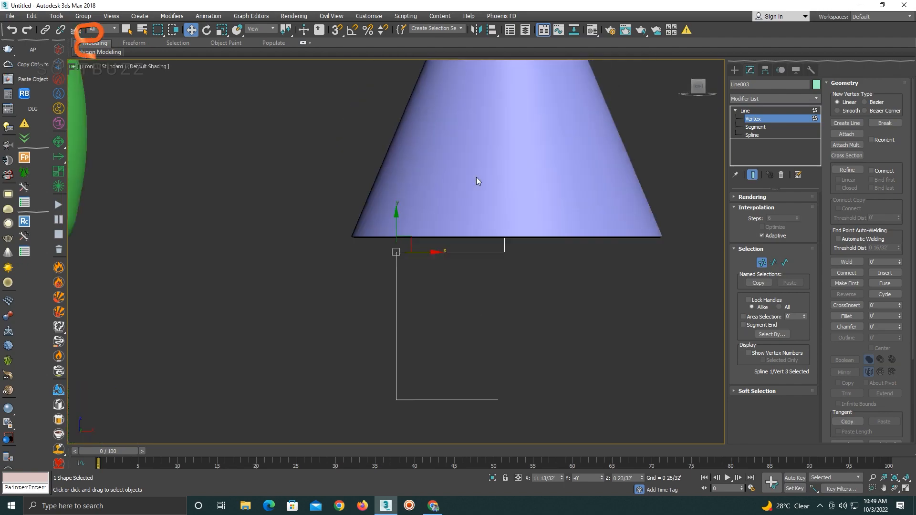
key(F3)
key(F3)
key(F3)
key(F3)
middle_drag(413, 321, 424, 282)
key(alt+Tab)
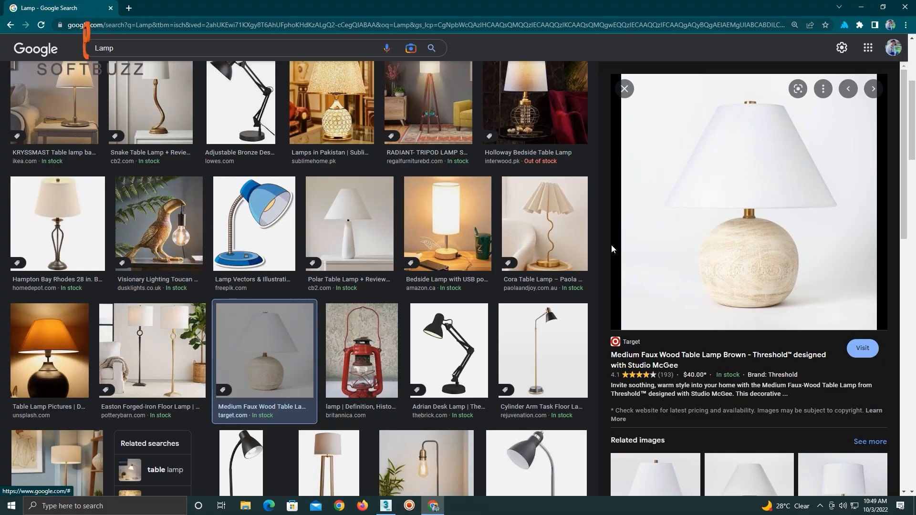
key(alt+Tab)
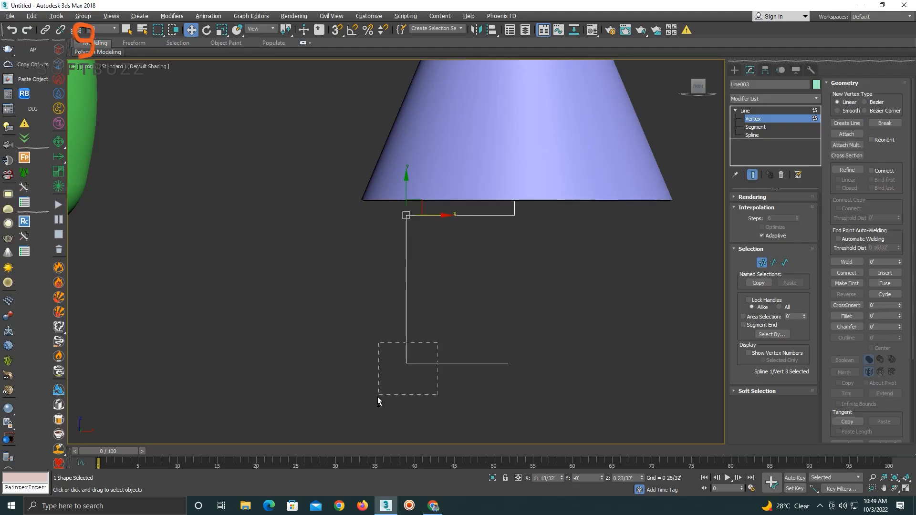
- Fillet the upper and lower outer corner vertices of the base profile by about 1 13/32, checking the curve against the reference lamp
drag(378, 398, 380, 397)
click(847, 316)
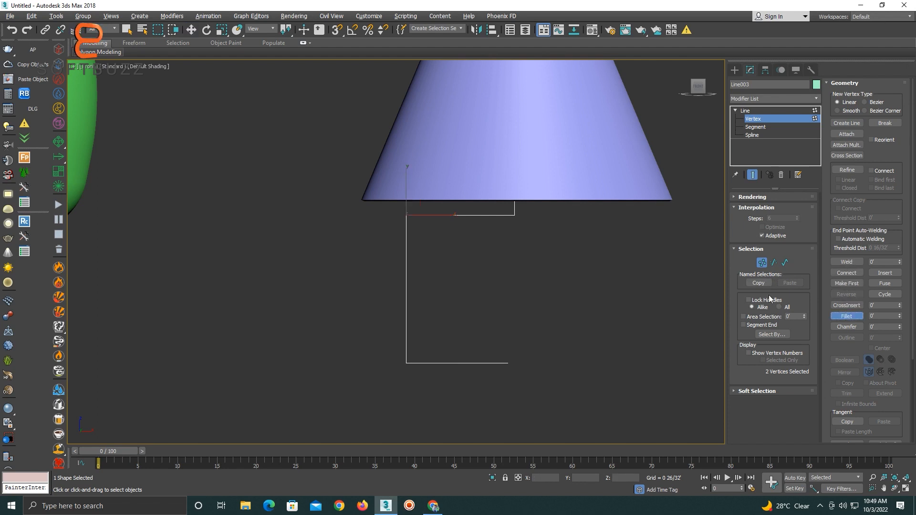
drag(410, 355, 415, 317)
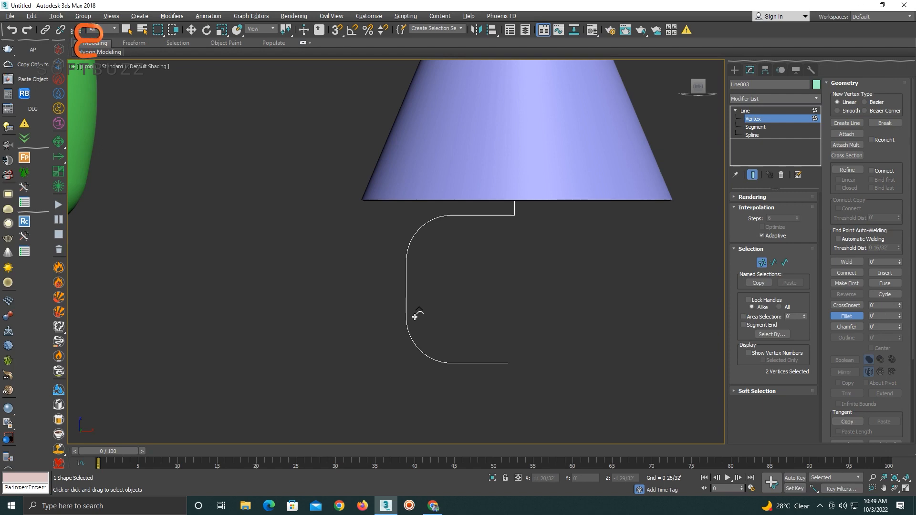
key(alt+Tab)
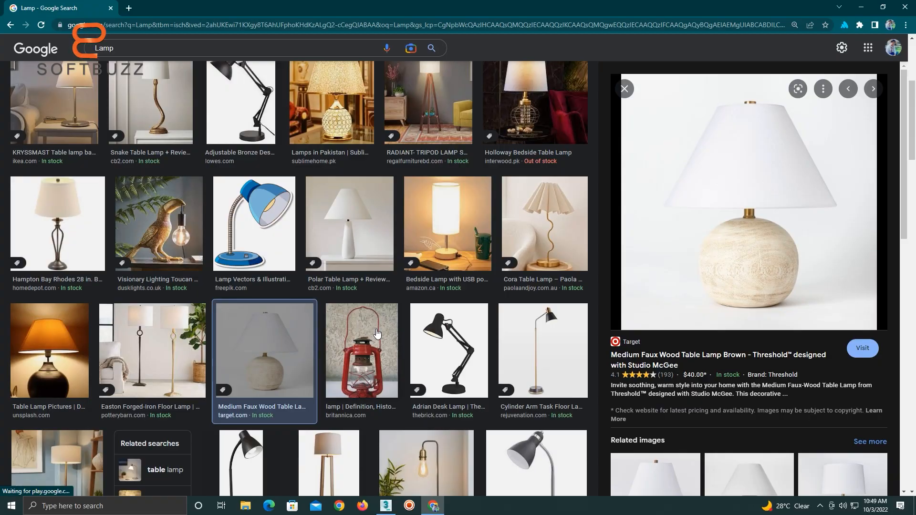
key(alt+Tab)
key(ctrl+z)
drag(408, 362, 408, 311)
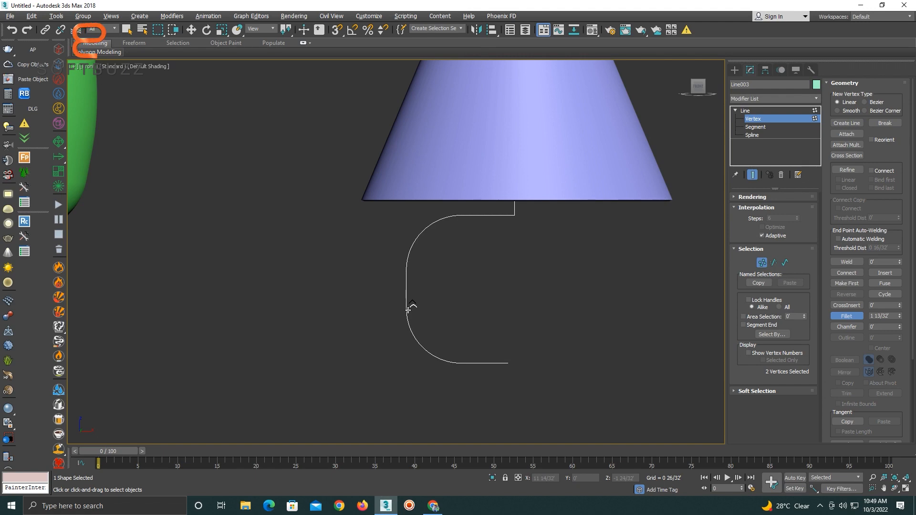
key(alt+Tab)
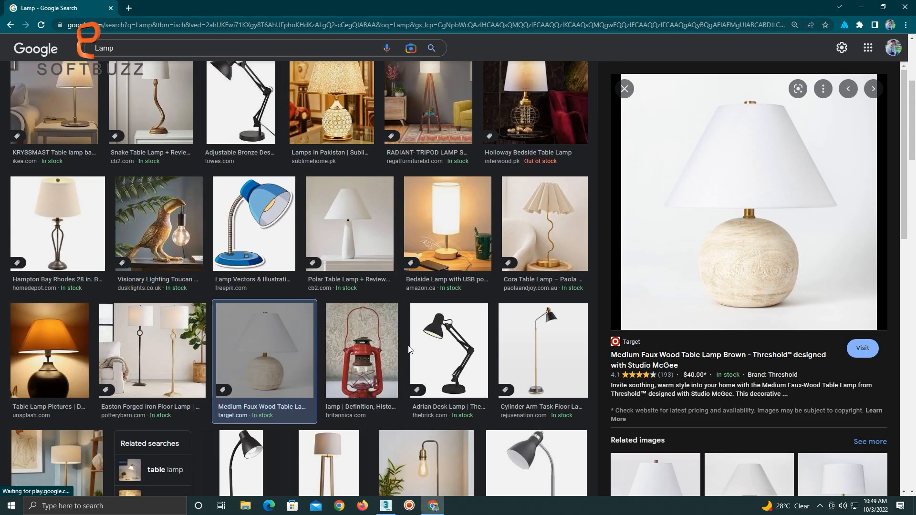
key(alt+Tab)
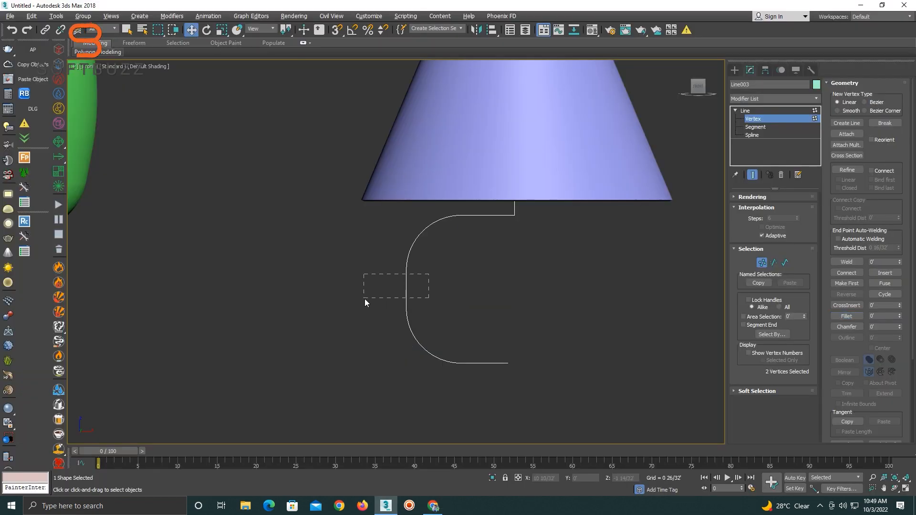
drag(365, 299, 365, 299)
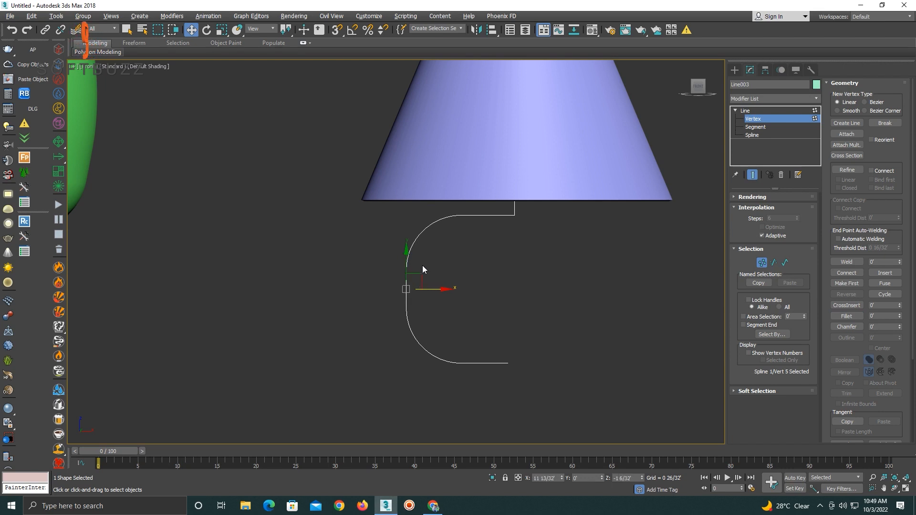
drag(423, 266, 368, 311)
drag(428, 272, 394, 299)
key(ctrl+z)
key(ctrl+z)
click(438, 277)
click(393, 301)
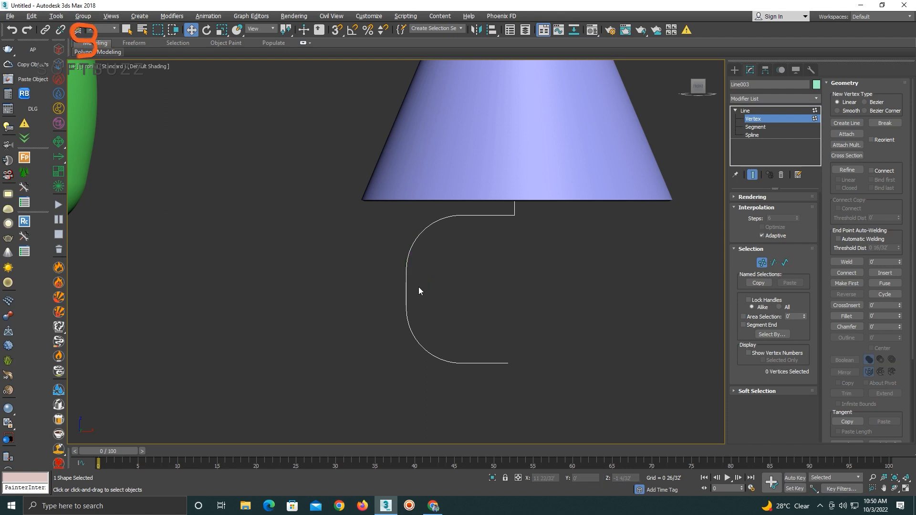
- Leave vertex editing, apply a Lathe modifier to the rounded base profile and align its axis to Max
middle_drag(422, 272, 382, 264)
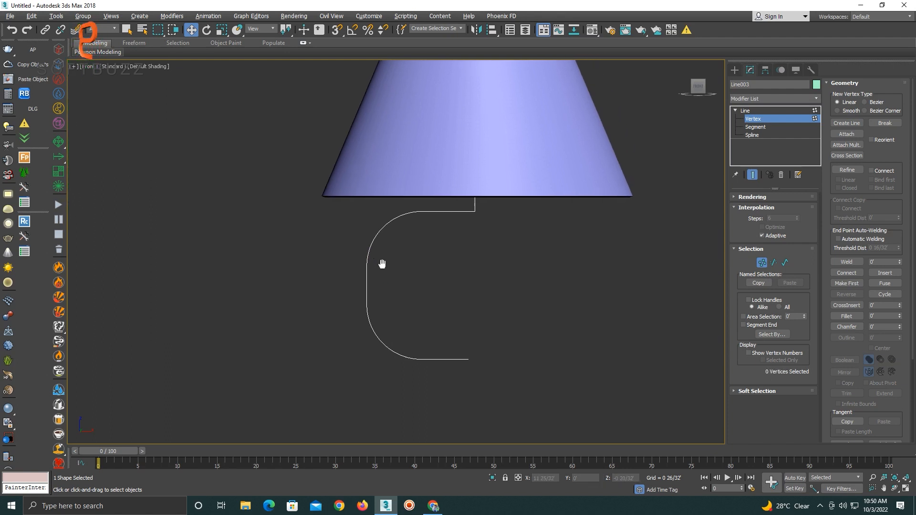
click(759, 121)
click(764, 98)
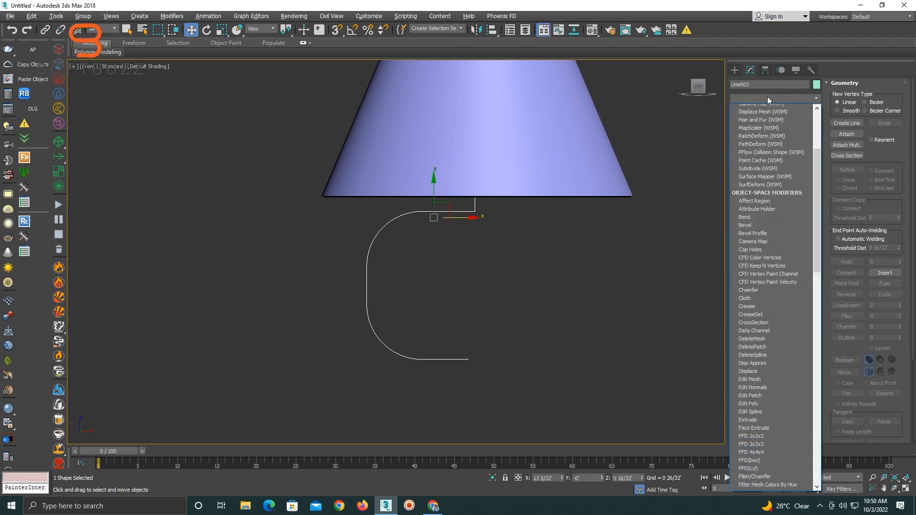
key(l)
key(Return)
click(795, 317)
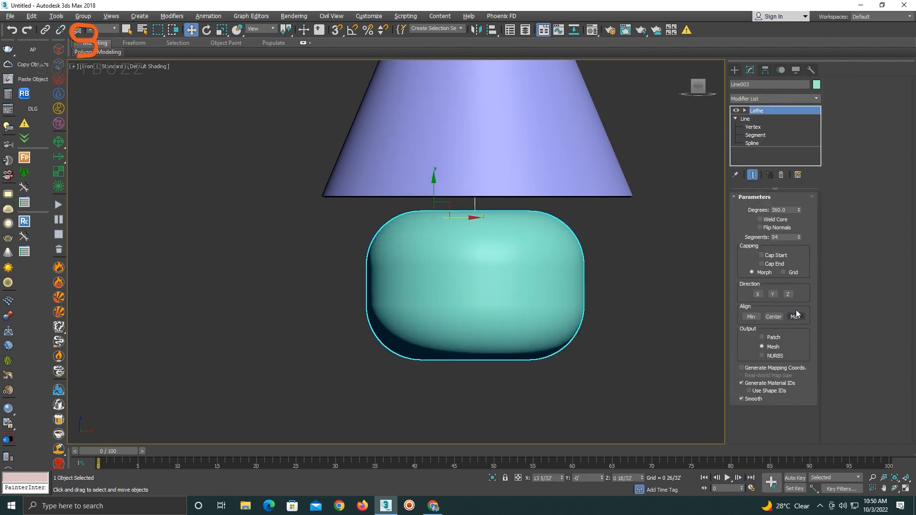
- Shift the neck segment of the base profile slightly outward to thicken the lathed neck, and check the result in the perspective view
click(756, 135)
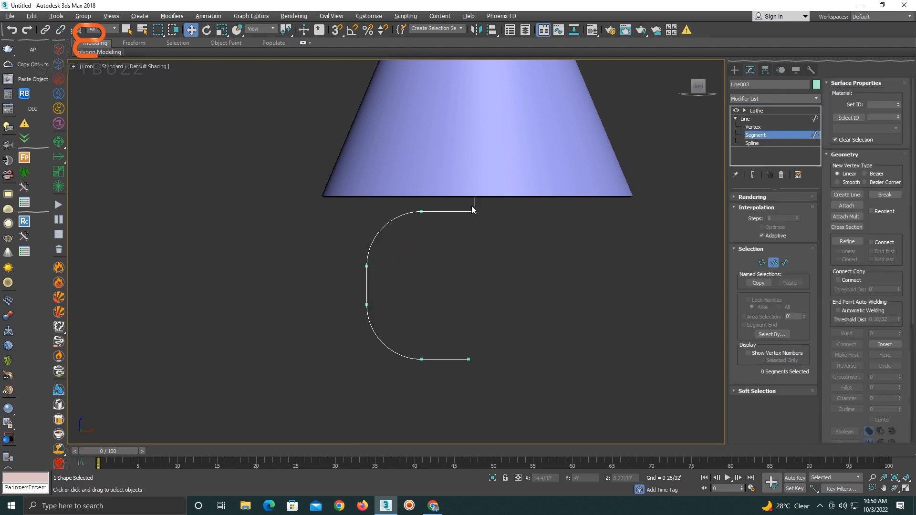
click(753, 175)
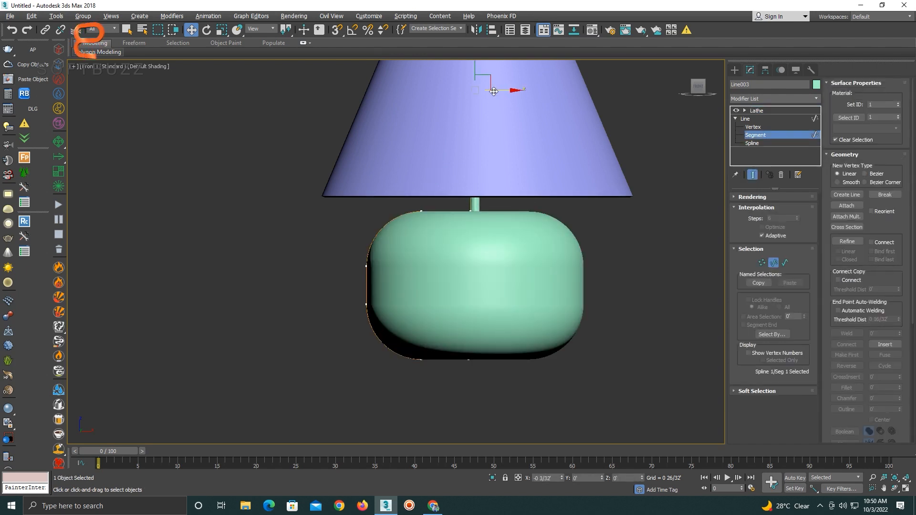
drag(494, 91, 490, 91)
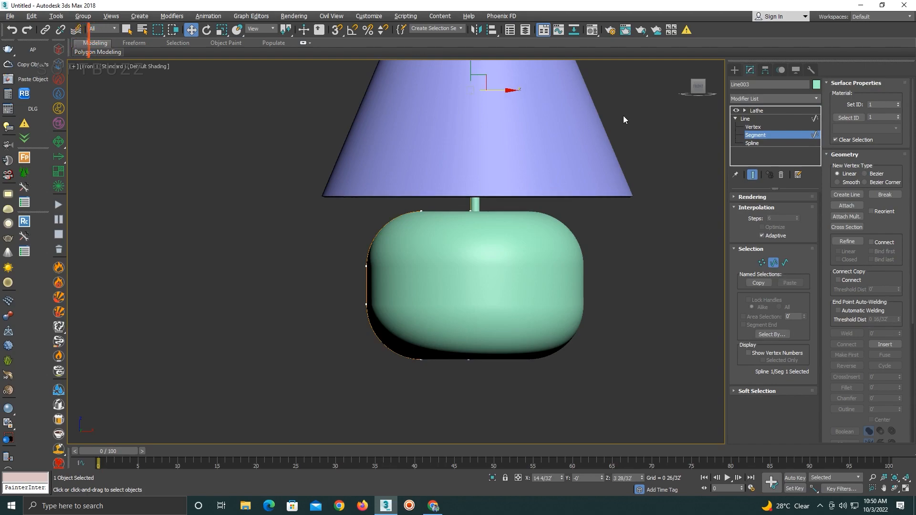
click(753, 138)
key(p)
key(z)
mouse_move(528, 192)
alt+middle_down()
mouse_move(460, 244)
mouse_move(436, 204)
mouse_move(441, 264)
alt+middle_up()
key(F3)
click(420, 342)
alt+middle_drag(420, 342, 432, 324)
- Try an FFD 2x2x2 modifier on the lathed lamp base and undo it
click(749, 100)
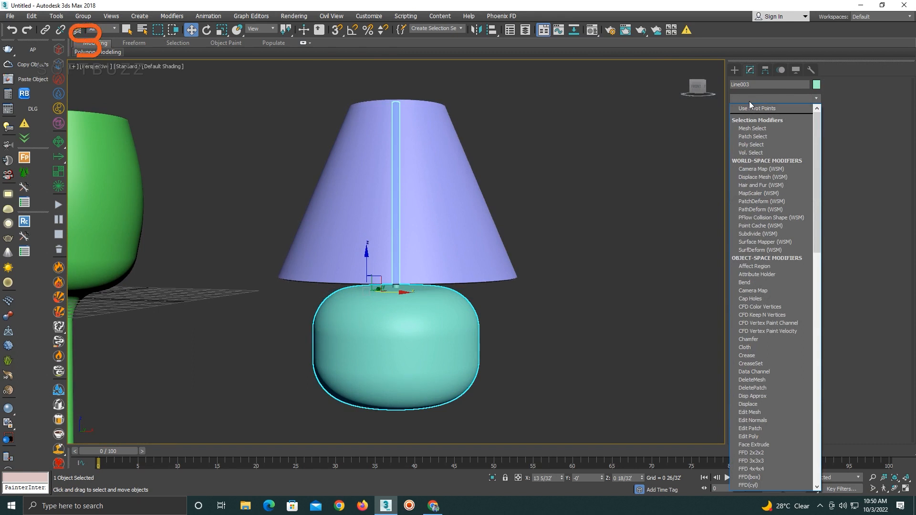
key(f)
key(f)
key(f)
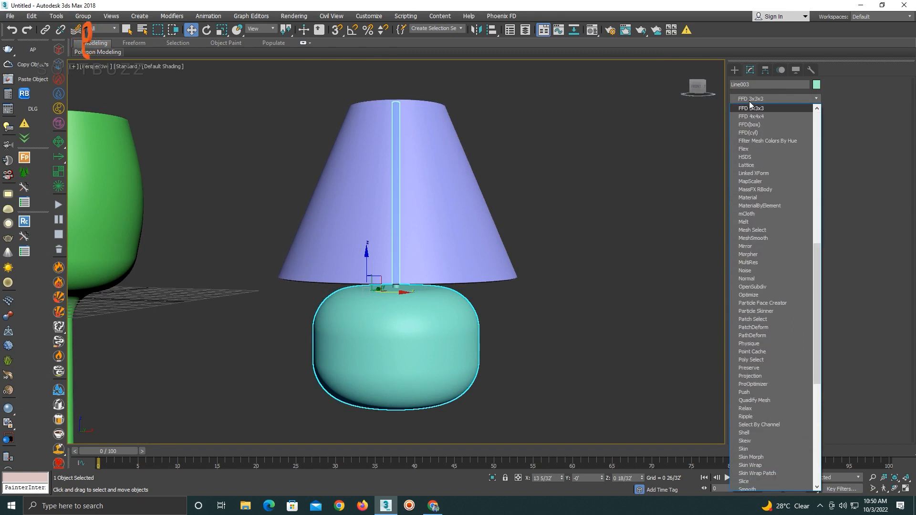
key(f)
key(f)
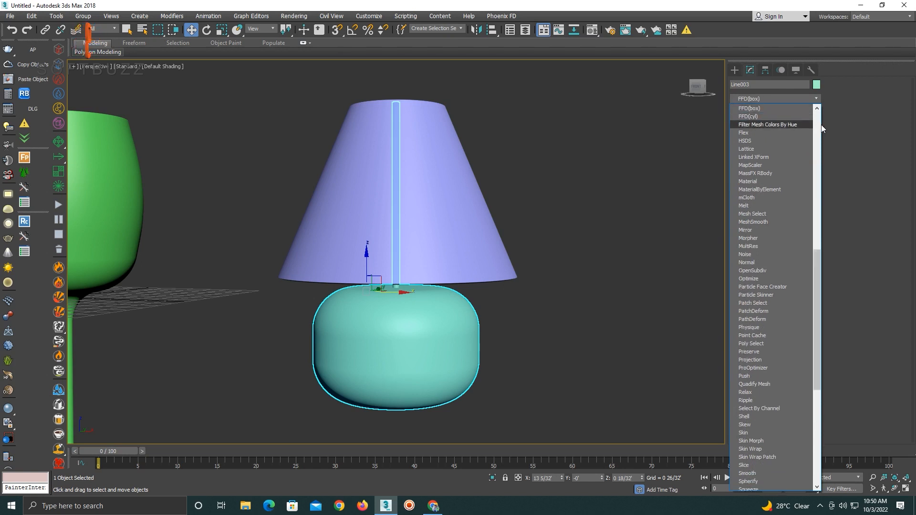
key(Up)
key(Up)
key(Up)
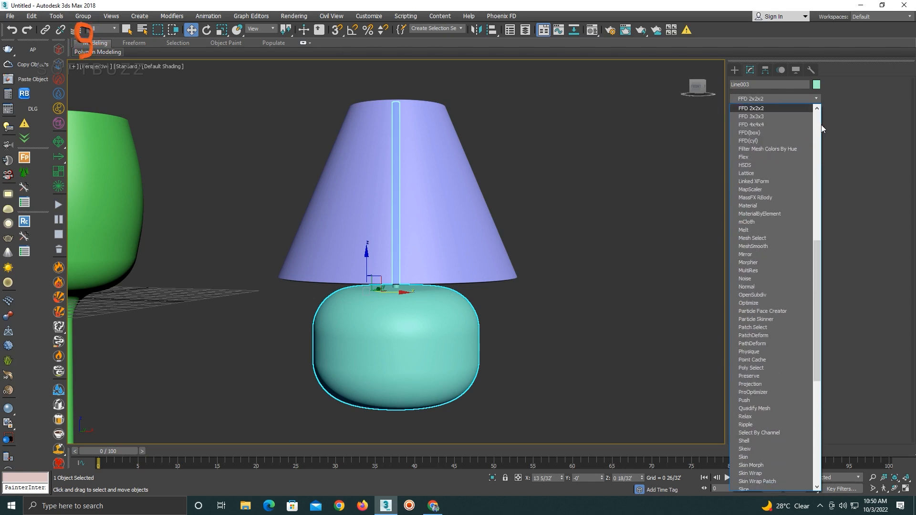
key(Down)
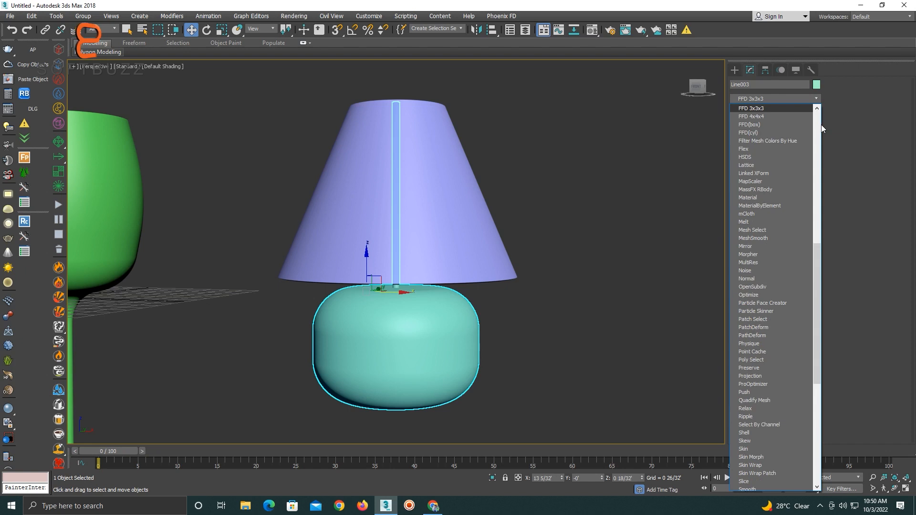
key(Down)
key(Down)
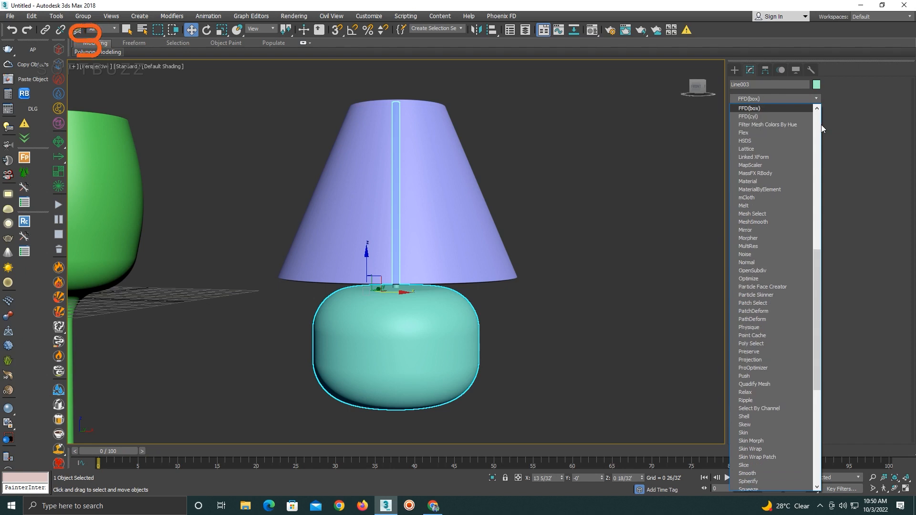
key(Down)
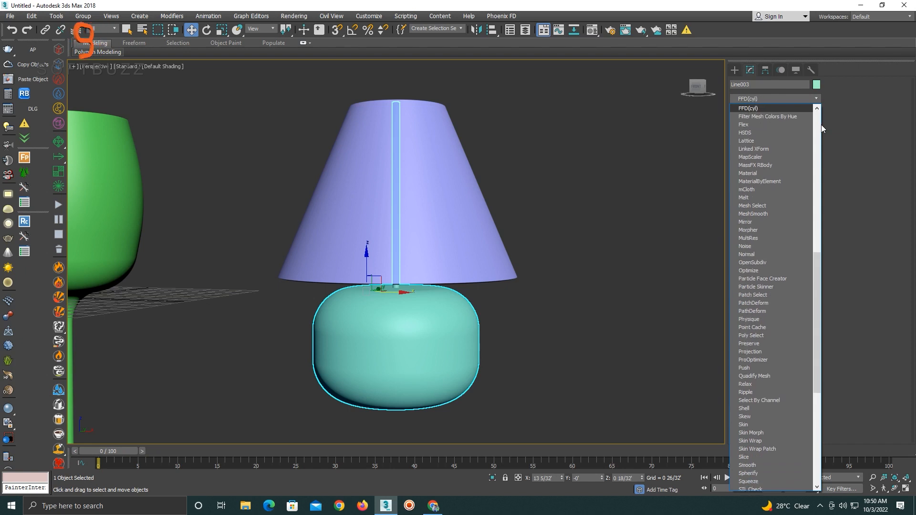
key(f)
key(f)
key(f)
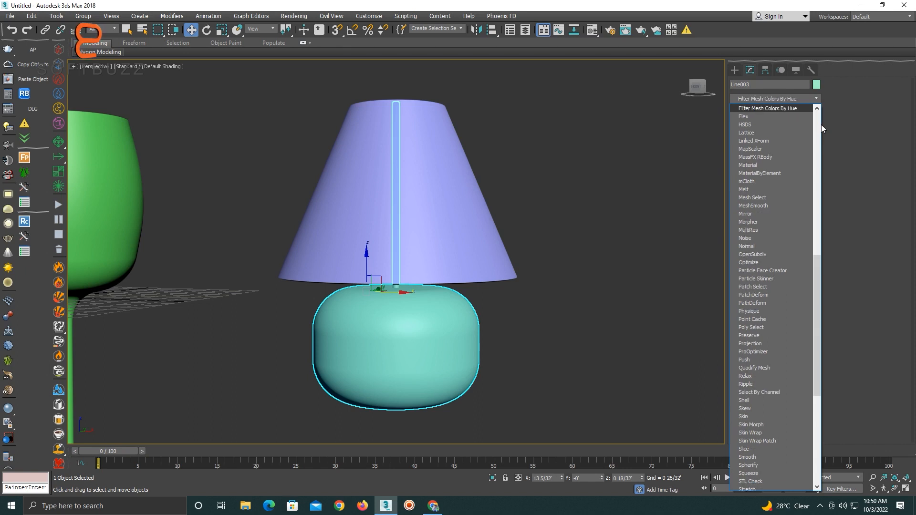
key(Up)
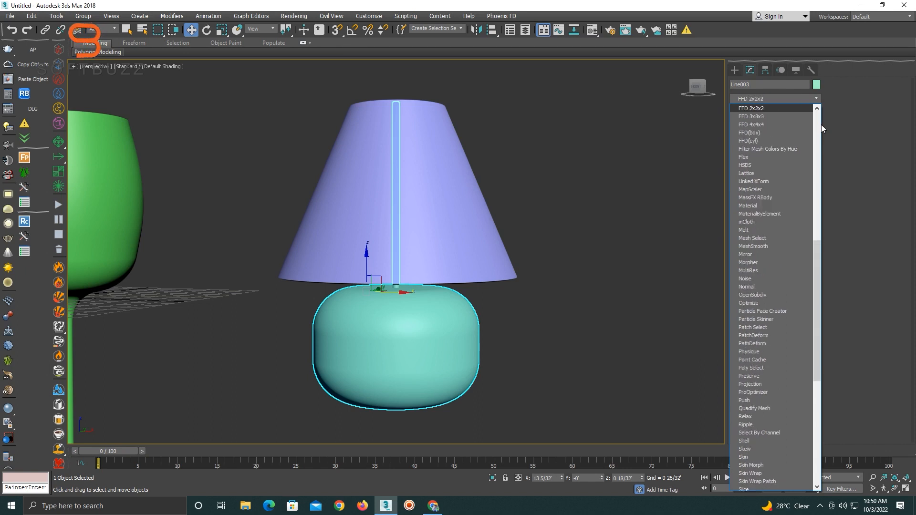
key(Return)
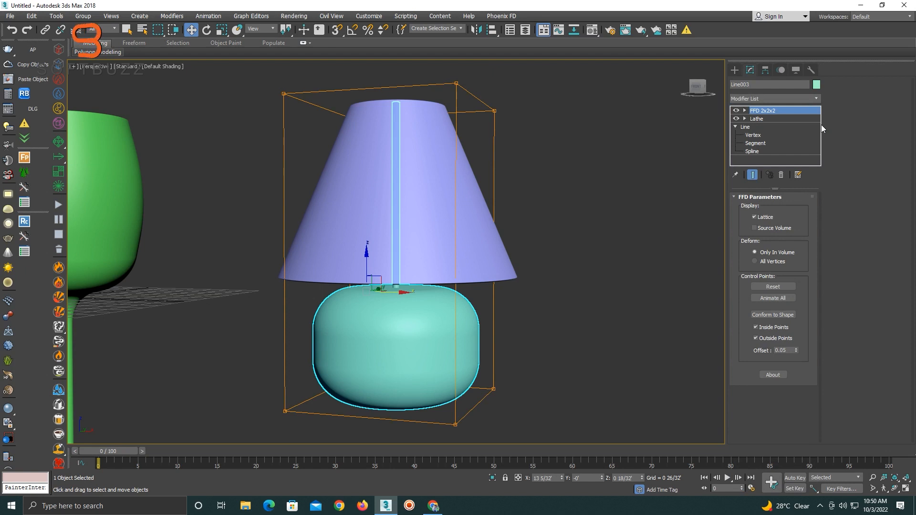
key(ctrl+z)
- Apply an FFD 4x4x4 modifier to the lathed lamp base and start editing its control points
click(774, 99)
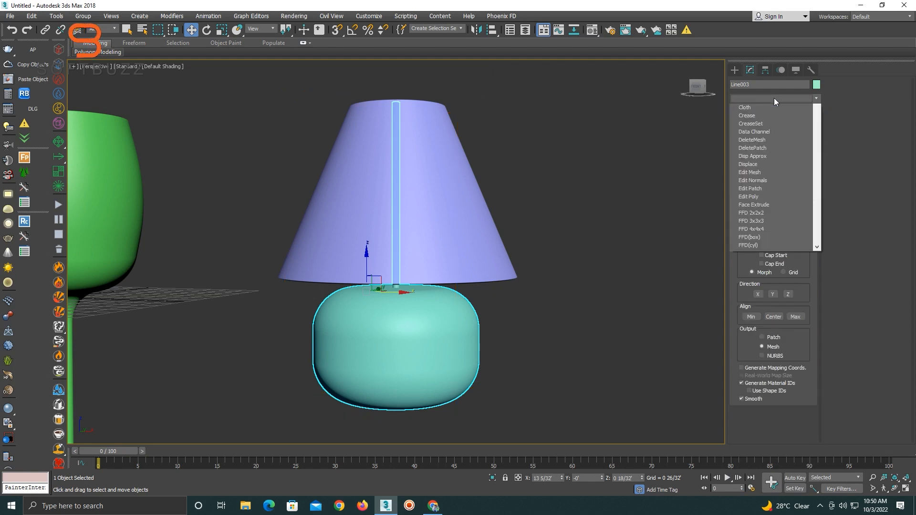
key(f)
click(764, 132)
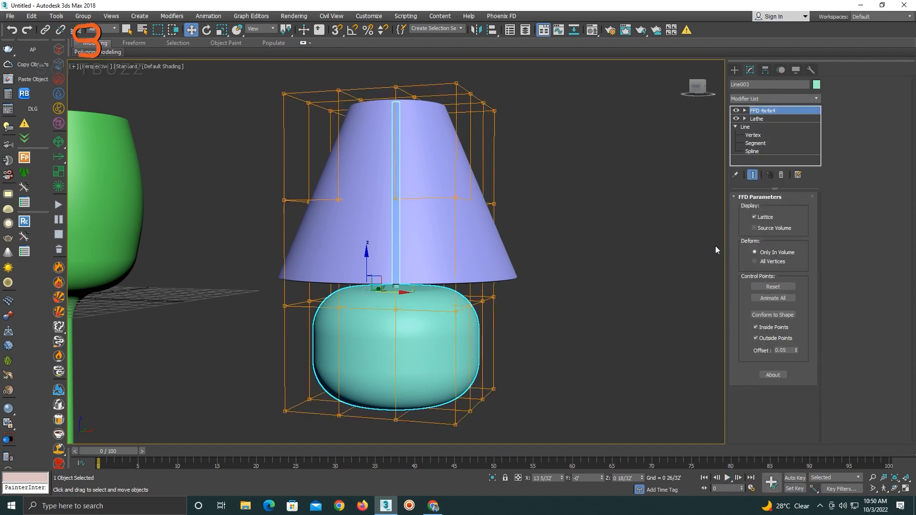
scroll(551, 339, up, 3)
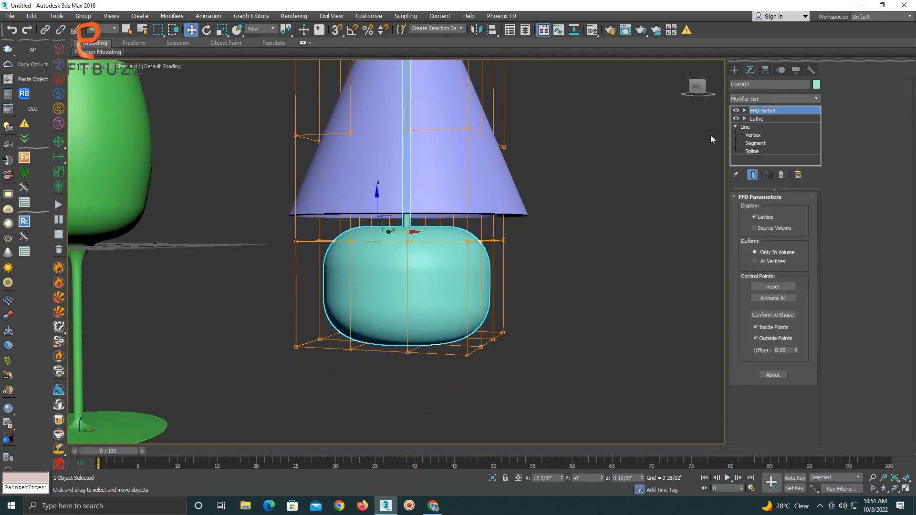
click(744, 111)
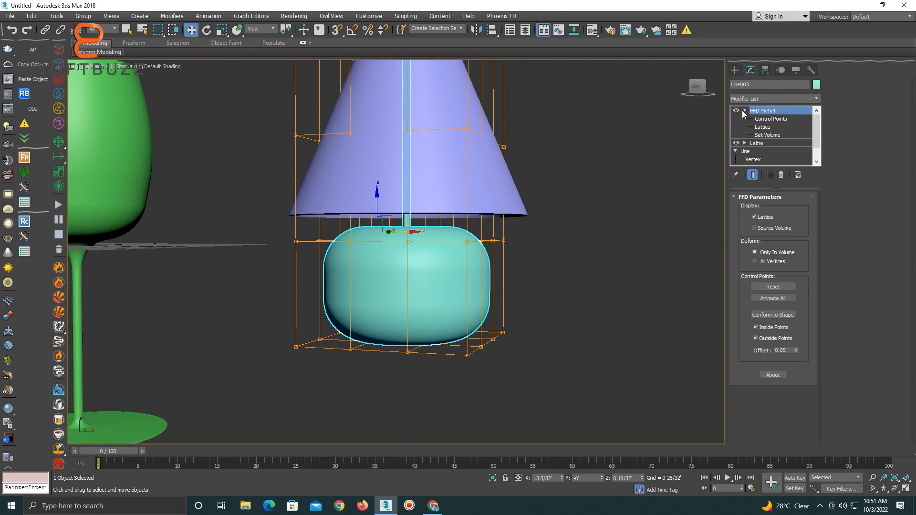
click(778, 119)
- Try pulling a single control point at the bottom of the FFD lattice outward, and undo the move
click(503, 333)
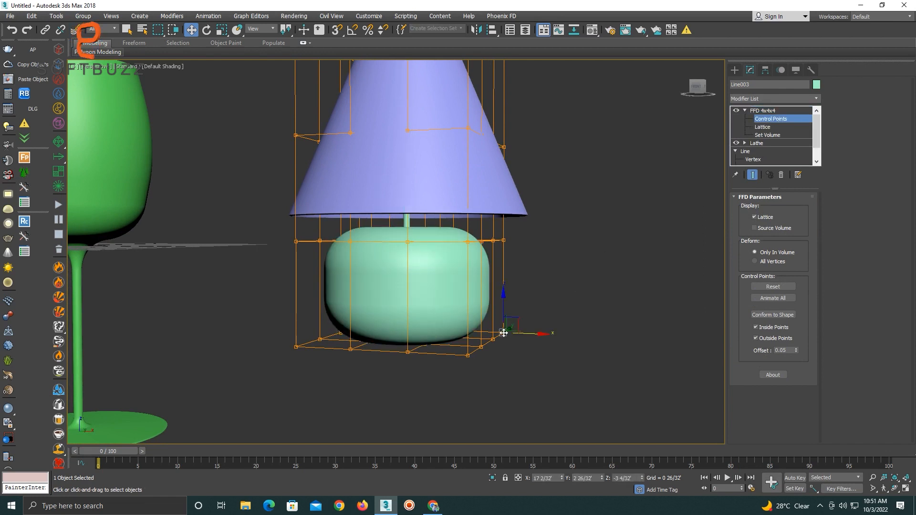
click(482, 347)
click(468, 355)
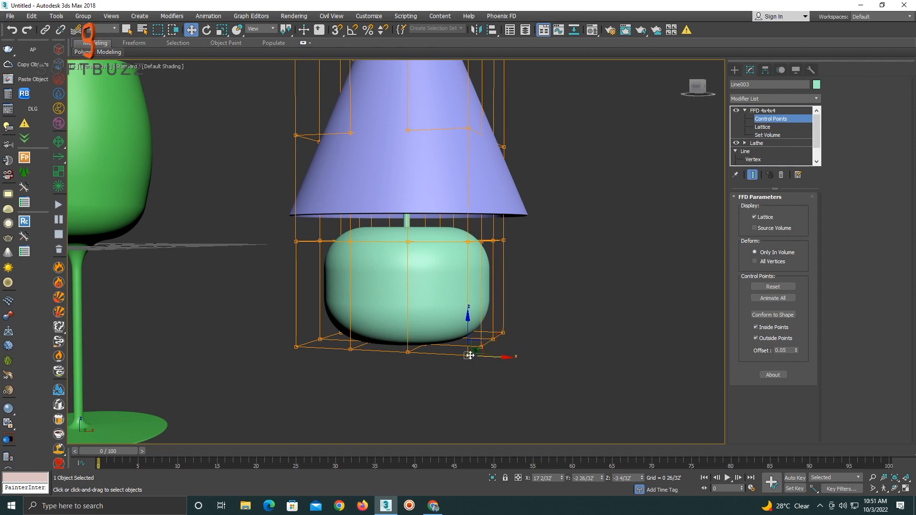
middle_drag(470, 356, 523, 366)
key(super)
key(super)
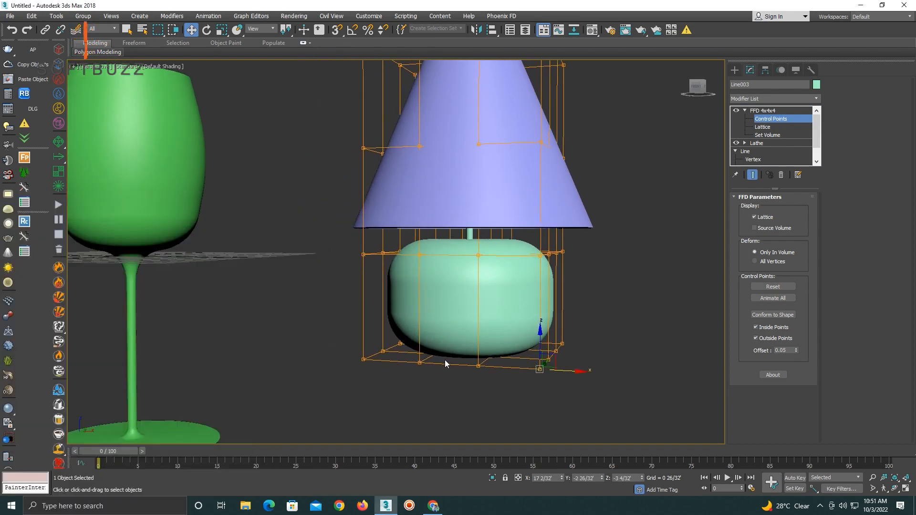
alt+middle_drag(446, 364, 481, 382)
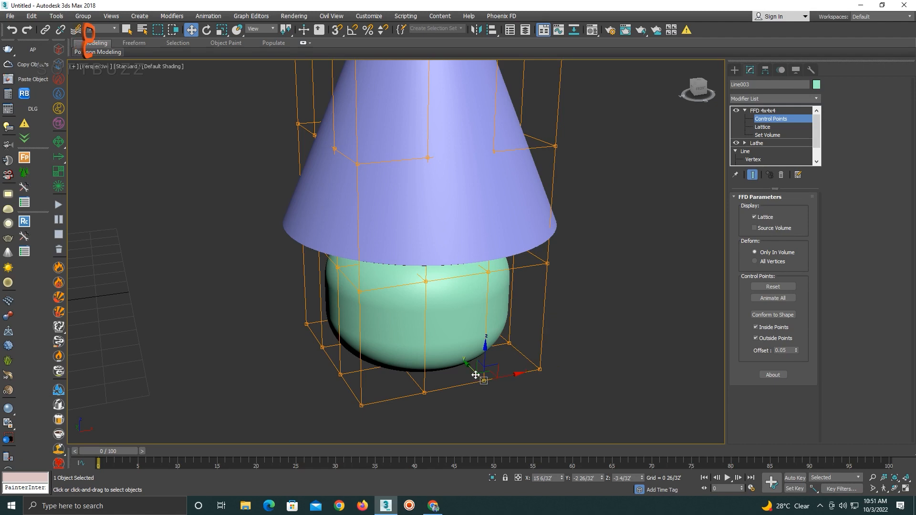
middle_drag(548, 403, 432, 370)
key(super)
key(super)
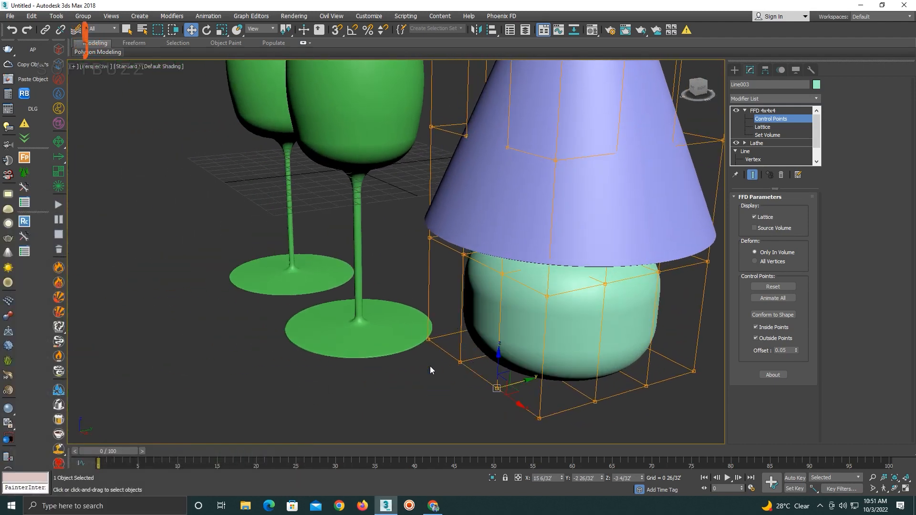
click(597, 401)
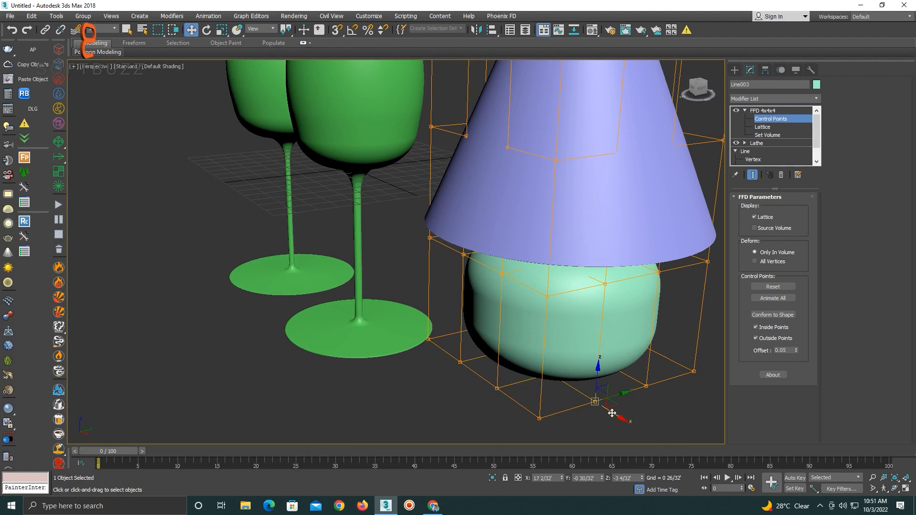
drag(611, 411, 720, 479)
middle_drag(595, 363, 595, 298)
key(ctrl+z)
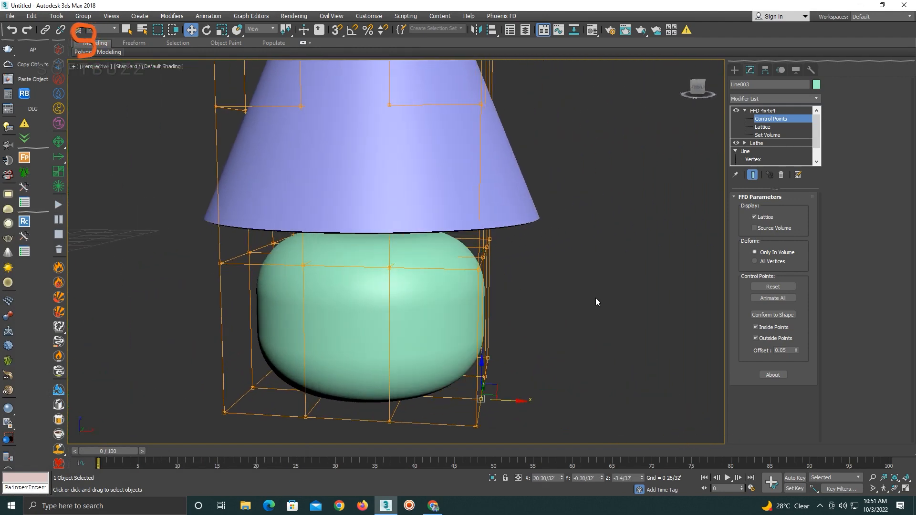
- Select all the bottom control points of the FFD lattice, scale them inward to taper the base's underside, and leave control point editing
middle_drag(512, 333, 612, 262)
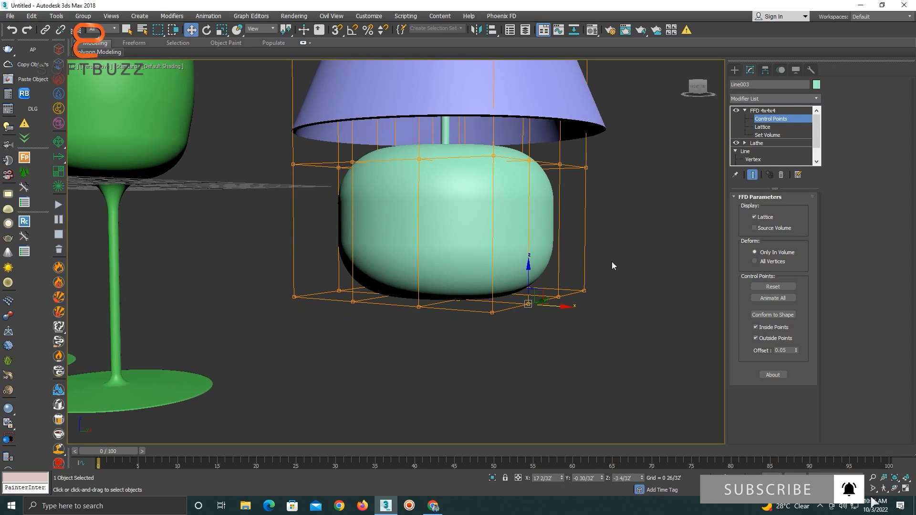
drag(617, 253, 445, 291)
drag(297, 335, 297, 335)
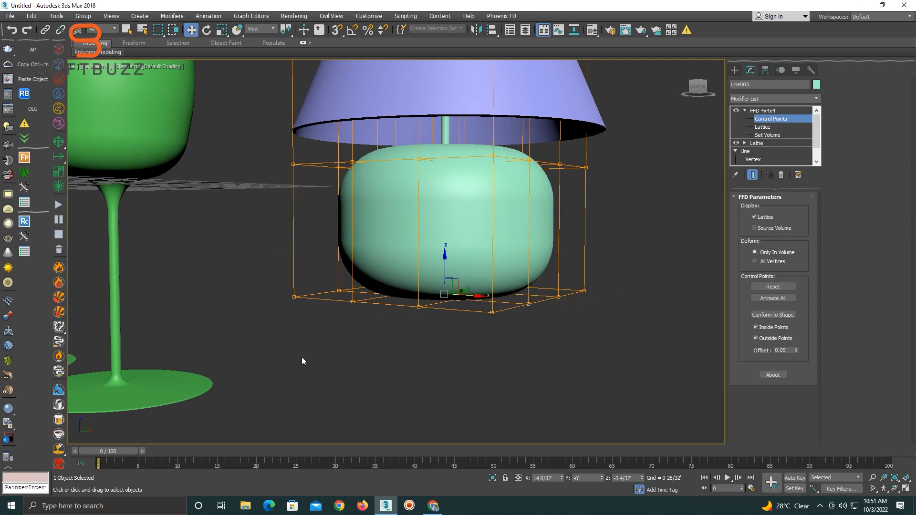
key(f)
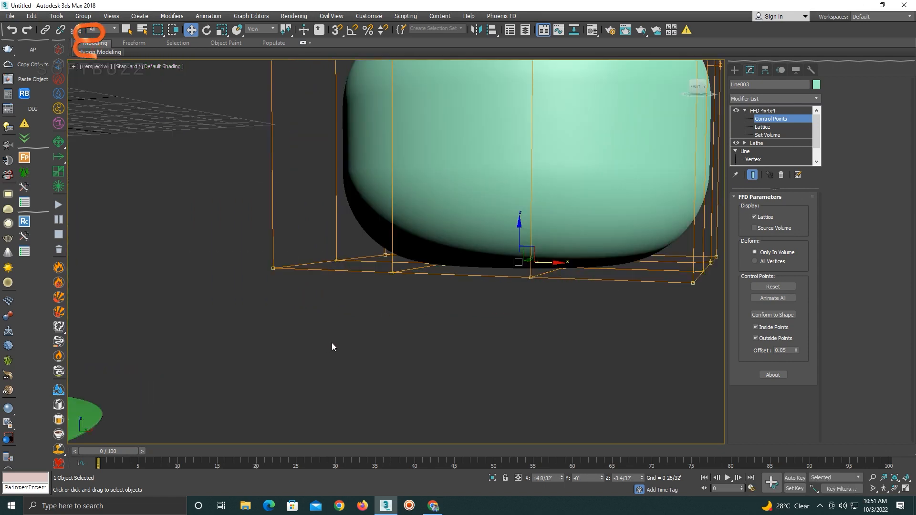
key(z)
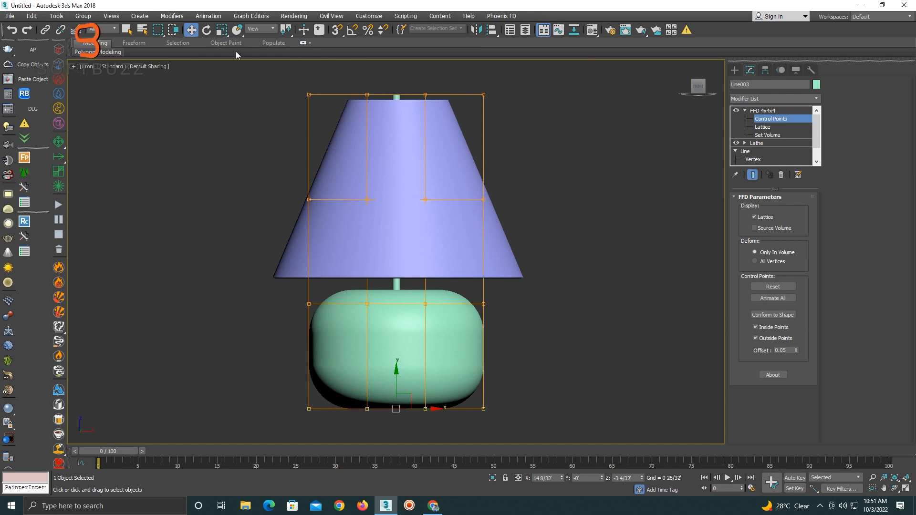
click(221, 30)
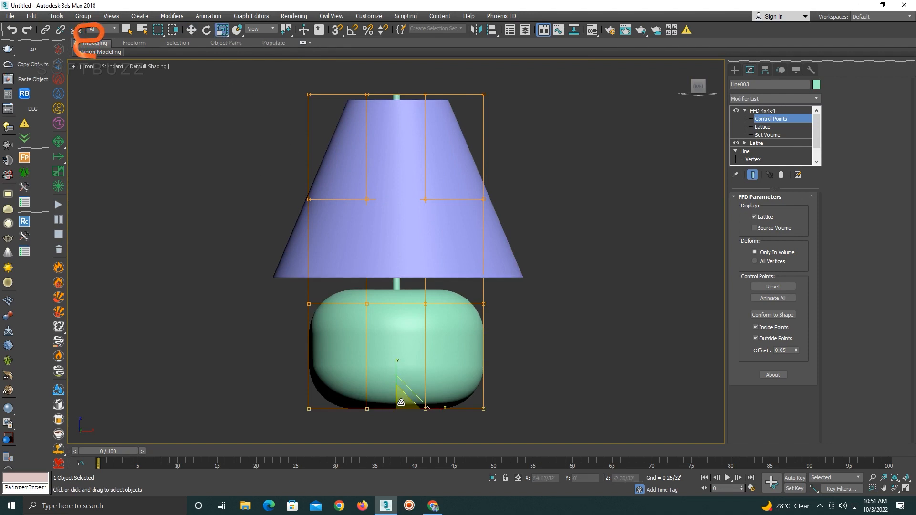
drag(402, 403, 399, 414)
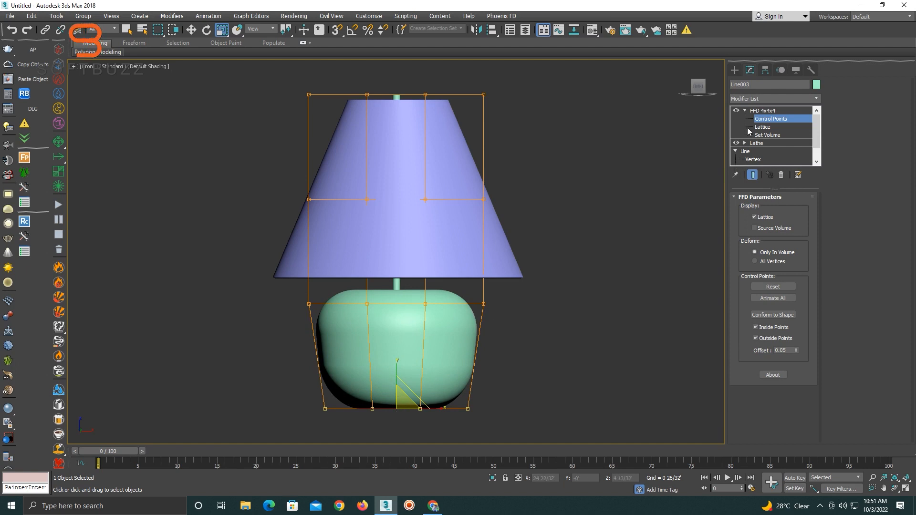
click(762, 110)
- Examine the tapered lamp base and the shade in the perspective view
click(492, 372)
click(428, 359)
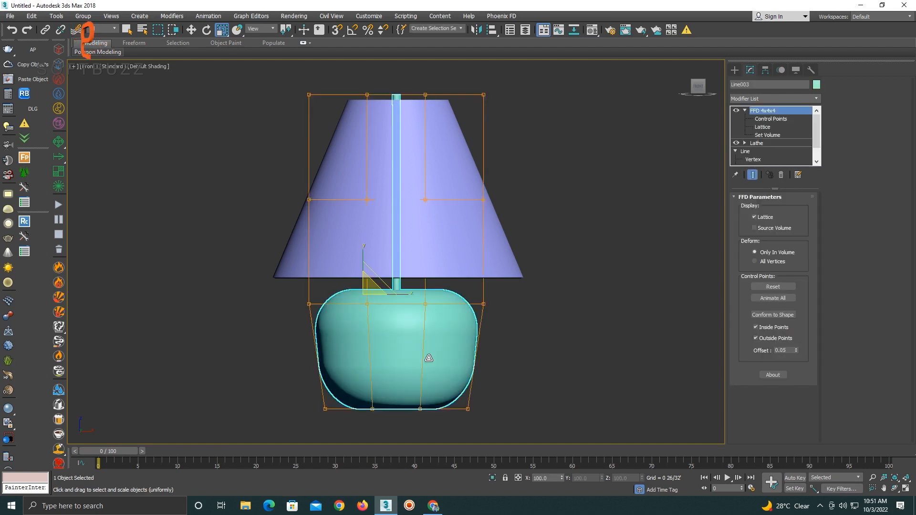
key(p)
alt+middle_drag(454, 361, 568, 353)
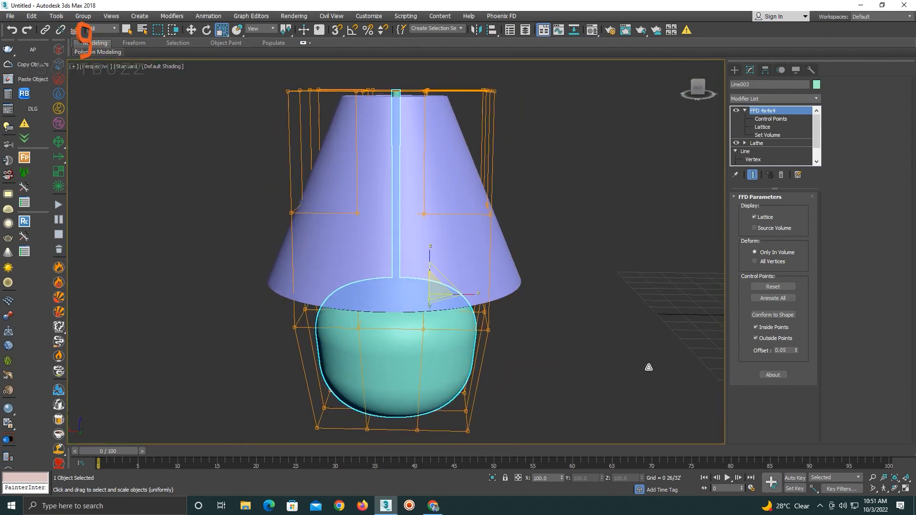
click(566, 350)
click(390, 297)
scroll(389, 297, up, 2)
- Select the lamp base in the front view and compare its shape with the reference lamp image in the browser
key(f)
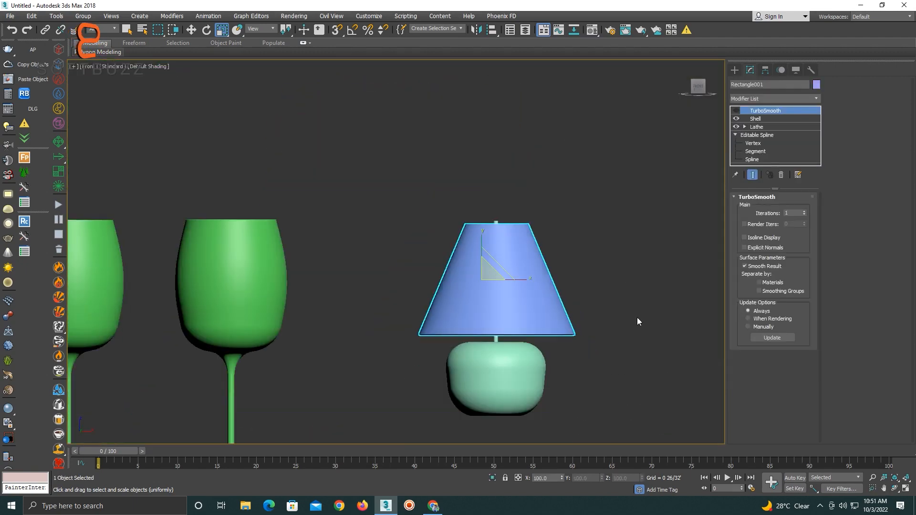
click(637, 317)
click(490, 343)
scroll(489, 343, up, 4)
middle_drag(485, 361, 439, 317)
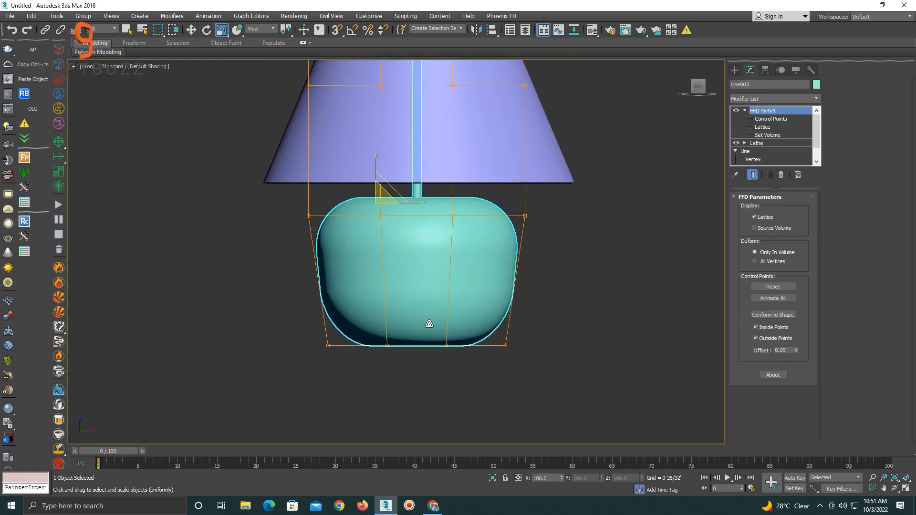
middle_drag(470, 372, 425, 398)
click(434, 508)
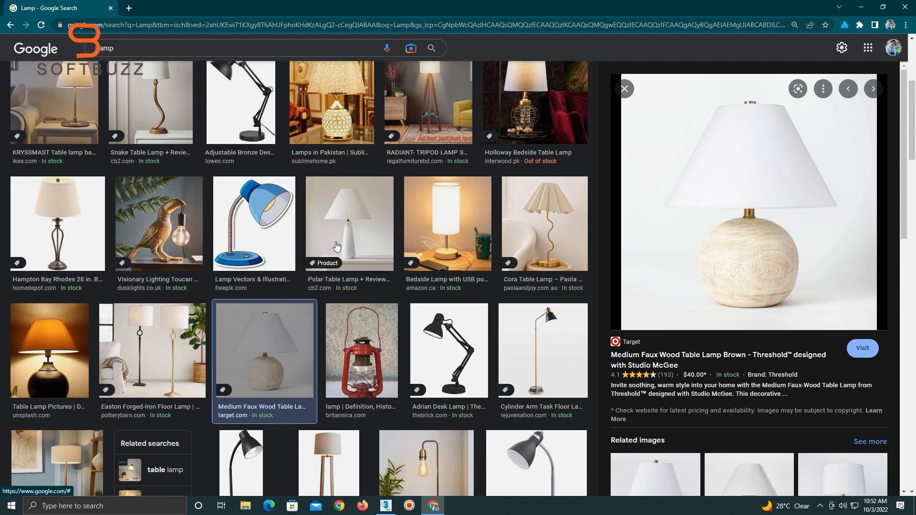
- Examine different lamp designs in the image results, from the Polar, Bedside and Cora table lamps to bent-neck desk lamps
click(339, 243)
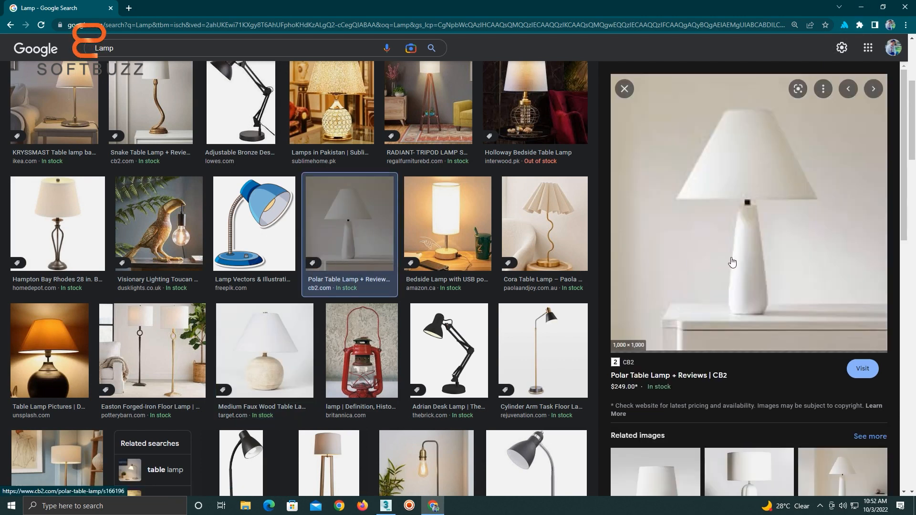
click(445, 259)
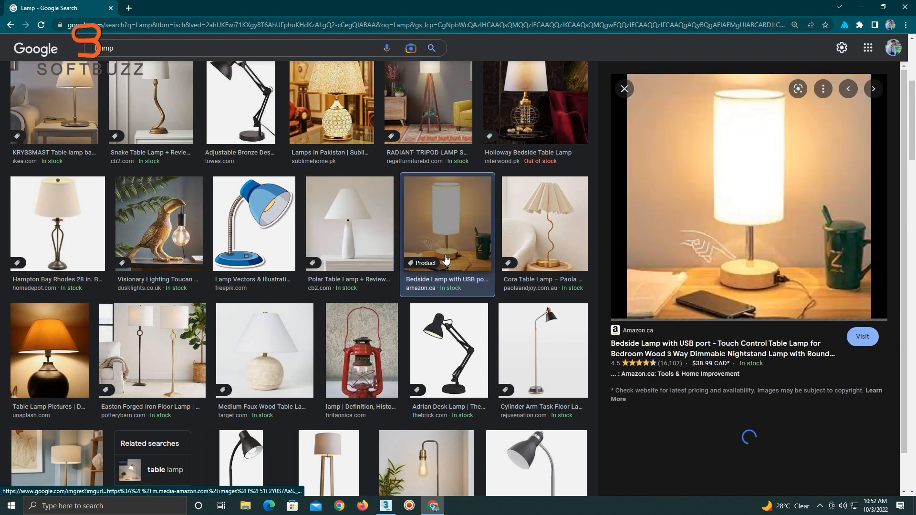
click(515, 247)
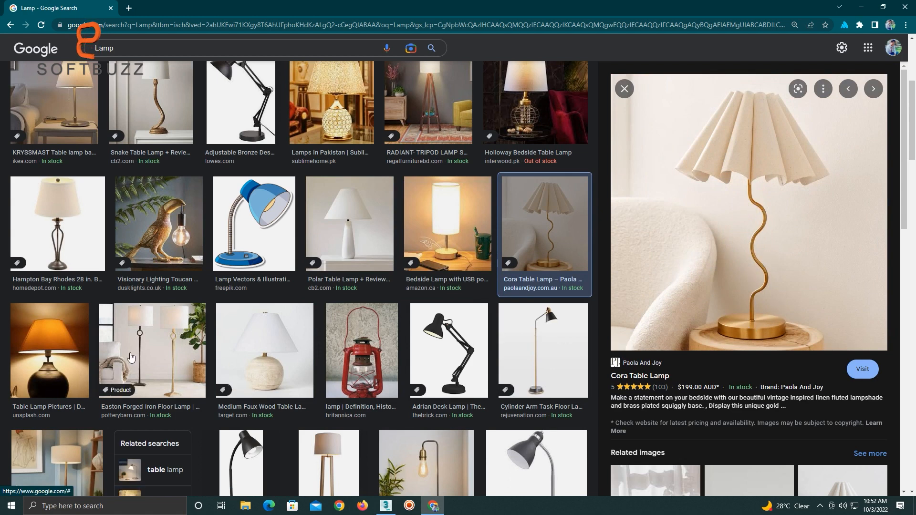
click(131, 358)
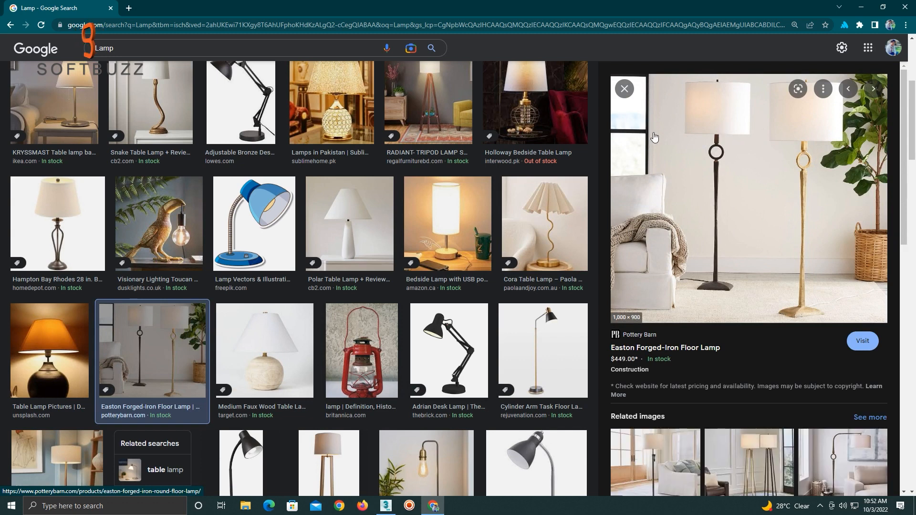
click(278, 208)
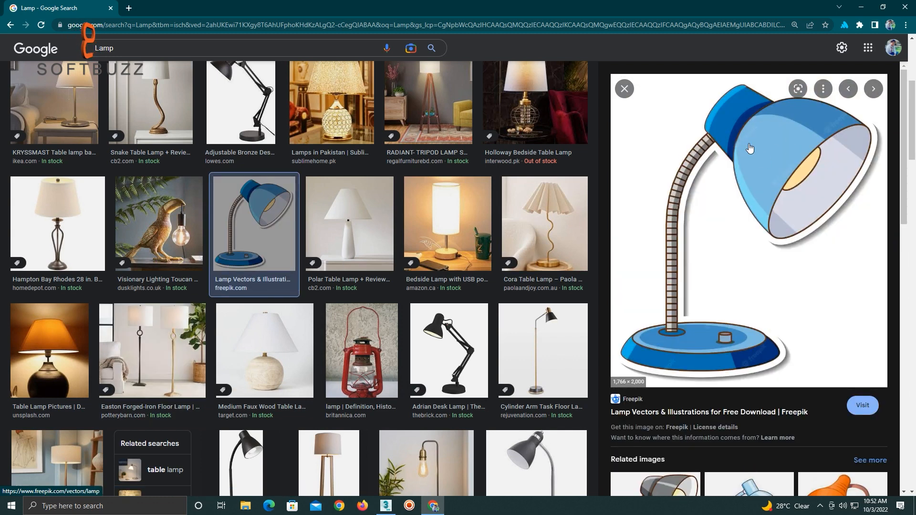
scroll(750, 148, down, 4)
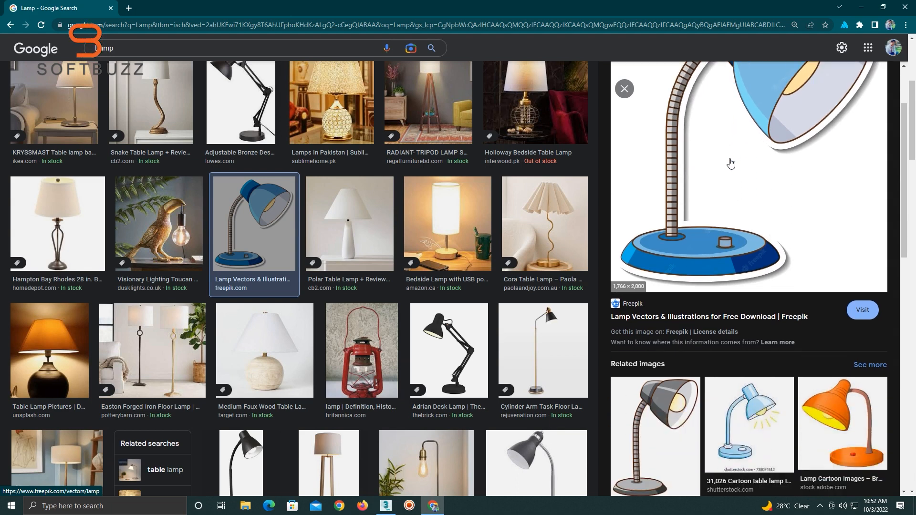
scroll(493, 235, down, 3)
click(536, 334)
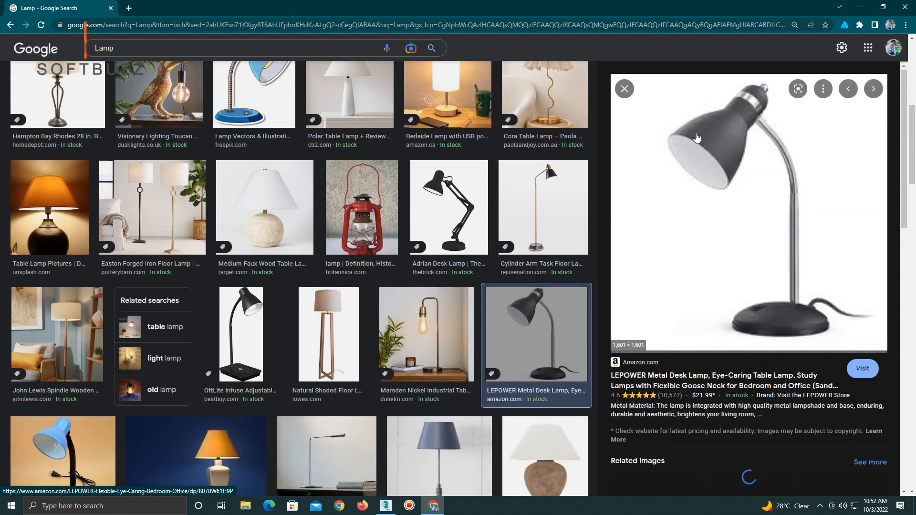
key(Left)
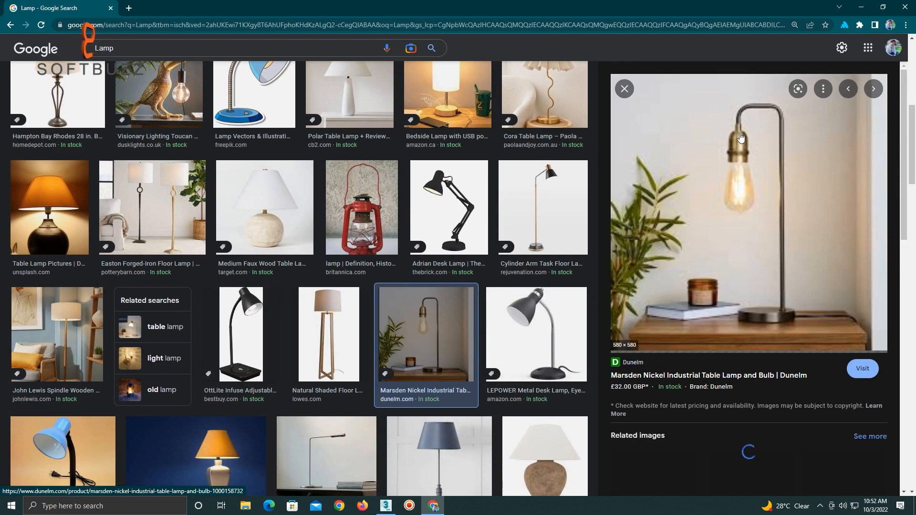
scroll(241, 334, down, 3)
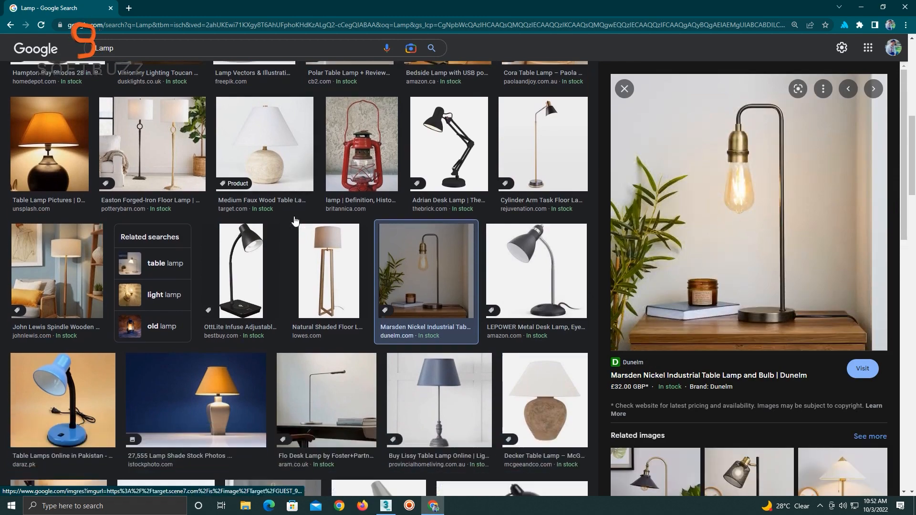
- Examine table lamps with turned, vase-like bases, following related images to the Wildwood English Country Column Table Lamp
click(240, 334)
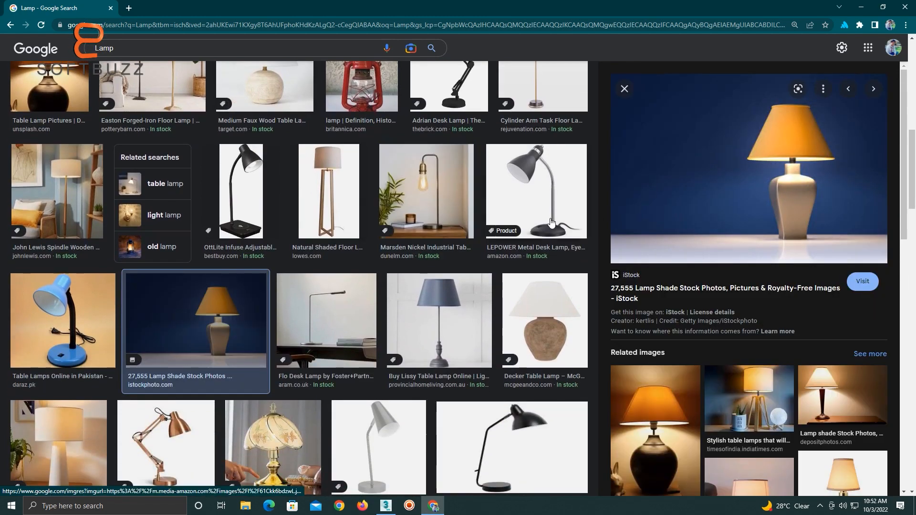
scroll(466, 260, down, 4)
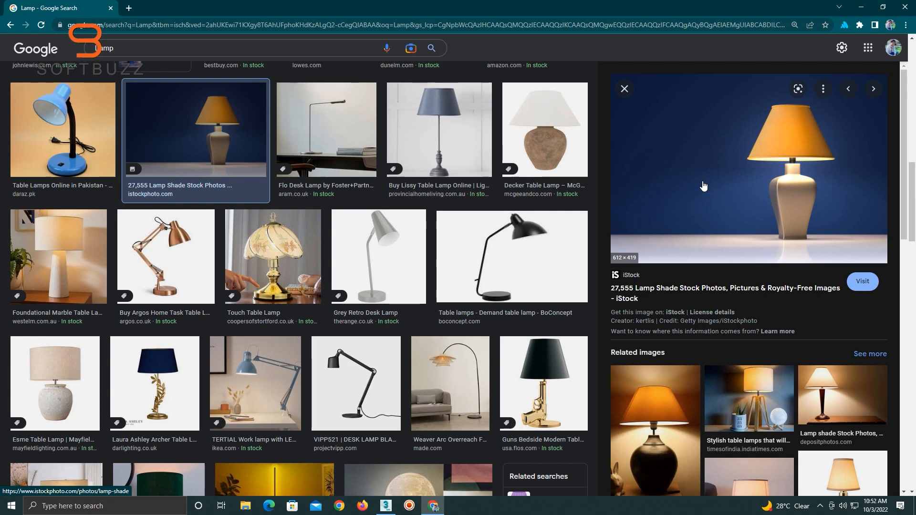
scroll(703, 185, down, 2)
click(652, 399)
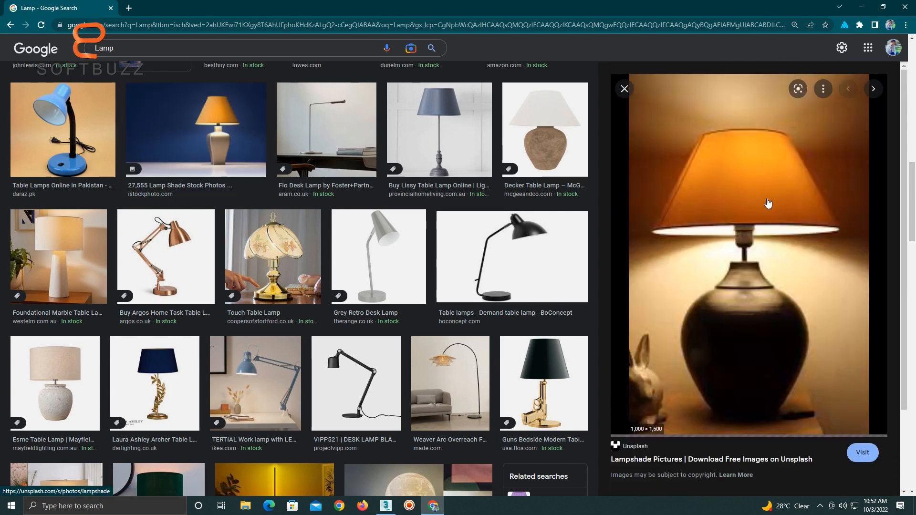
scroll(712, 308, down, 3)
click(758, 343)
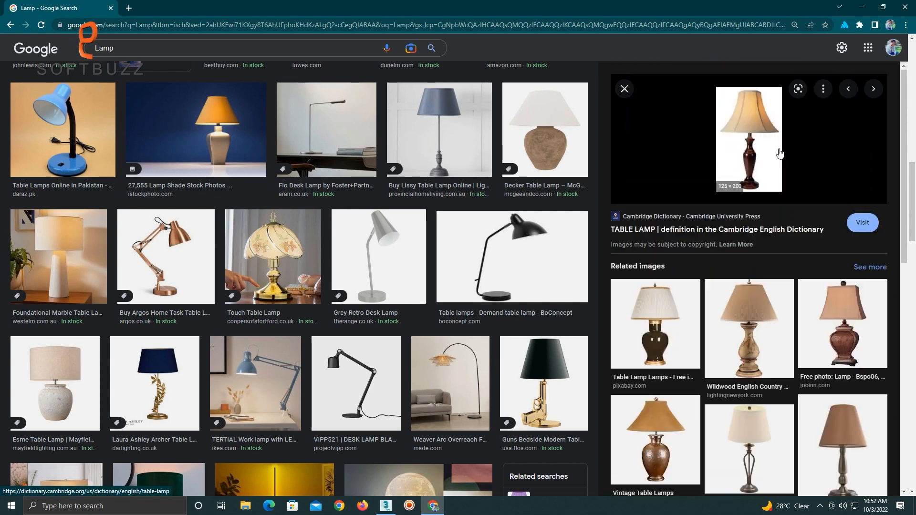
scroll(782, 154, down, 2)
click(773, 240)
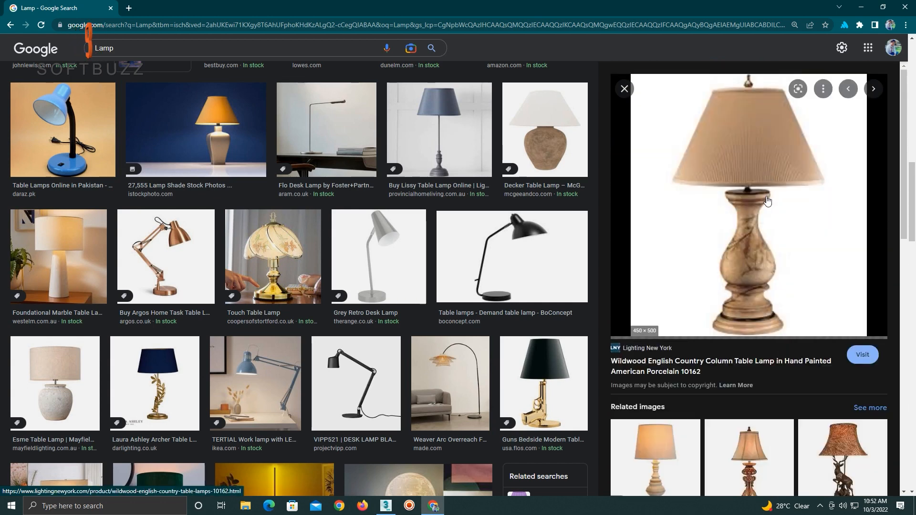
scroll(741, 87, down, 1)
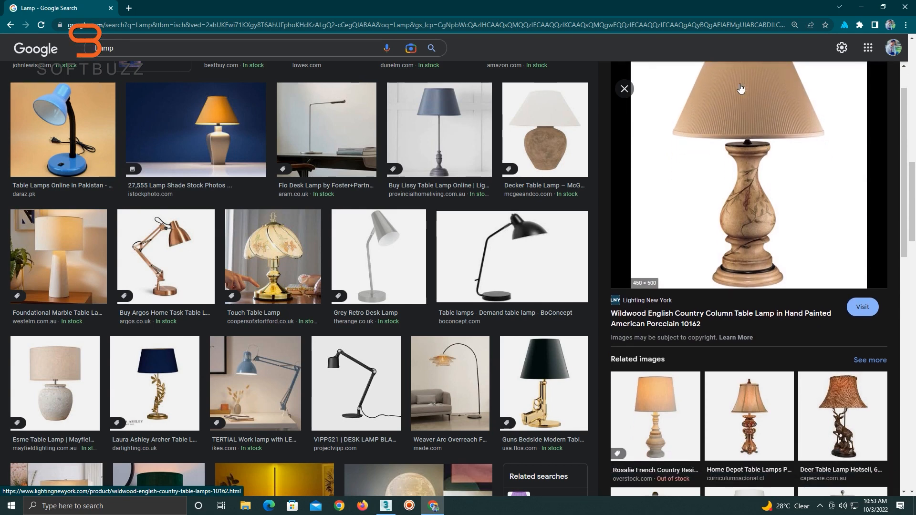
- Return to 3ds Max and inspect the lamp in the perspective view, collapsing the FFD 4x4x4 sub-levels in the modifier stack
click(861, 7)
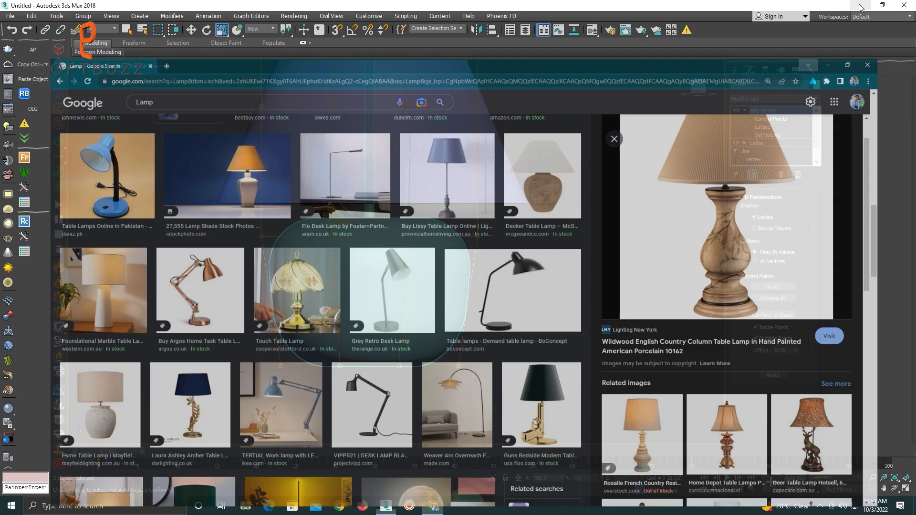
key(p)
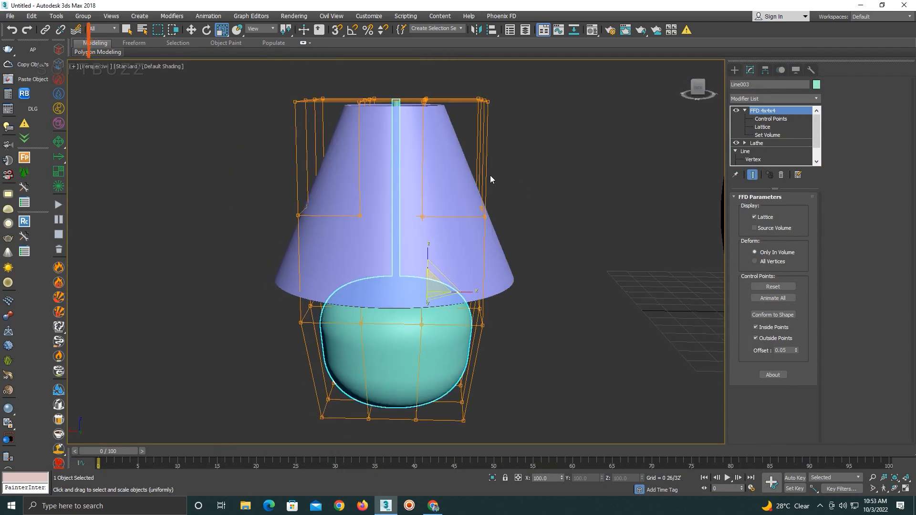
alt+middle_drag(428, 199, 501, 202)
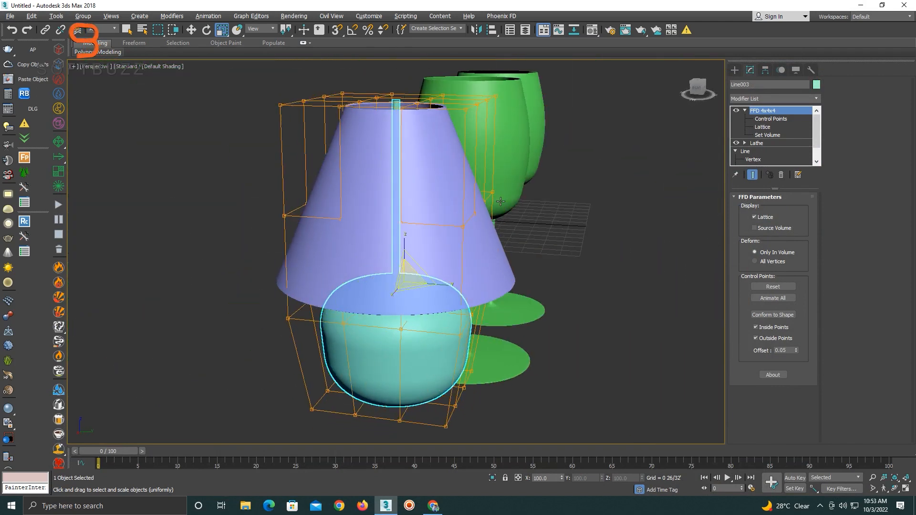
click(745, 110)
alt+middle_drag(666, 142, 620, 155)
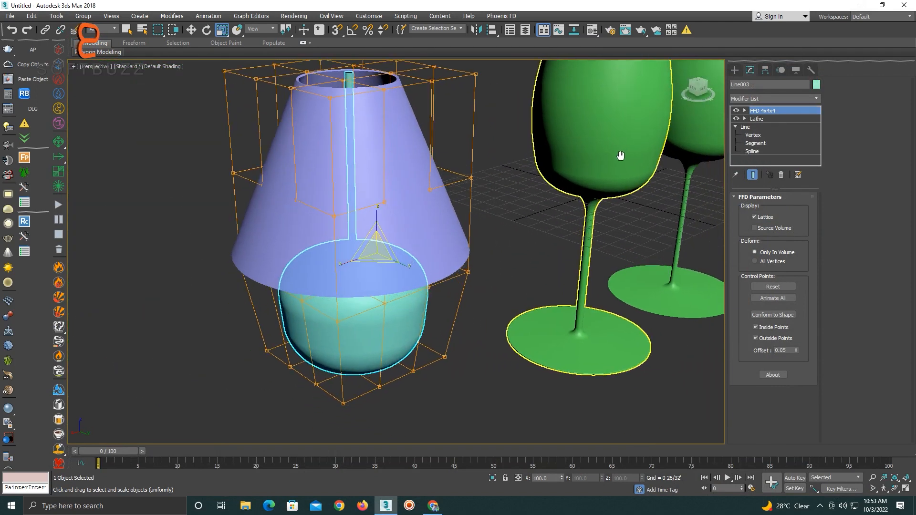
scroll(620, 155, down, 2)
click(769, 119)
- Select the wine glass nearest the lamp and examine the rim and bowl of both glasses up close
click(611, 151)
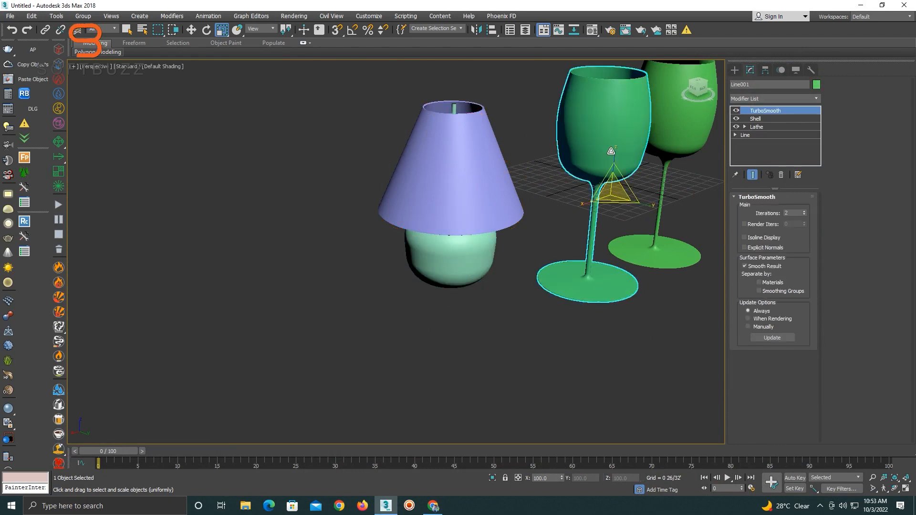
alt+middle_drag(609, 117, 601, 125)
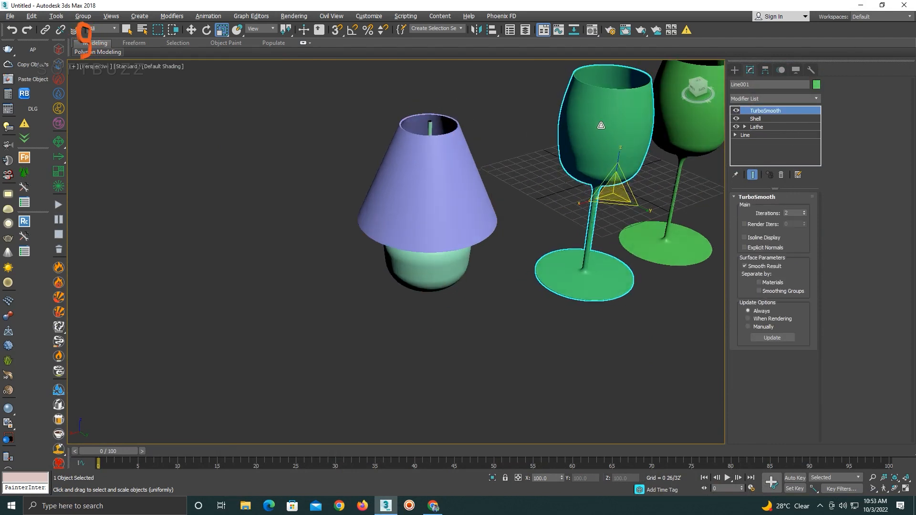
scroll(649, 104, up, 4)
scroll(649, 103, down, 2)
middle_drag(649, 104, 562, 156)
scroll(593, 134, up, 4)
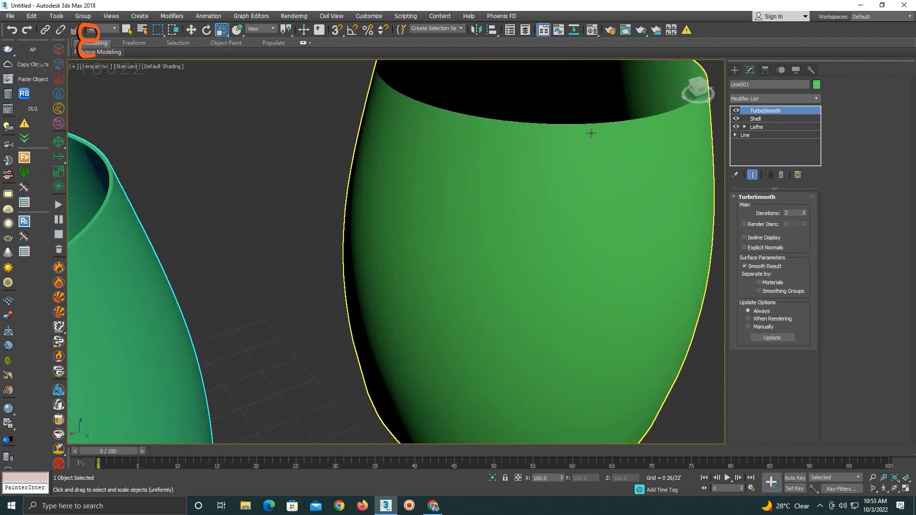
scroll(593, 133, down, 3)
click(593, 133)
click(354, 193)
scroll(454, 126, up, 5)
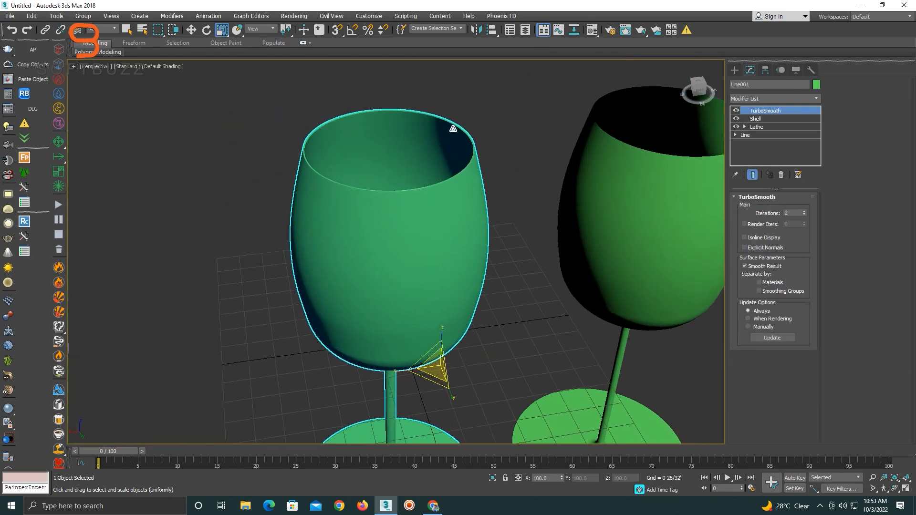
- Inspect the underside of the lamp and glasses, and select the nearer wine glass to examine its foot and stem
scroll(454, 127, down, 5)
alt+middle_drag(466, 208, 472, 144)
middle_drag(292, 276, 410, 189)
click(316, 236)
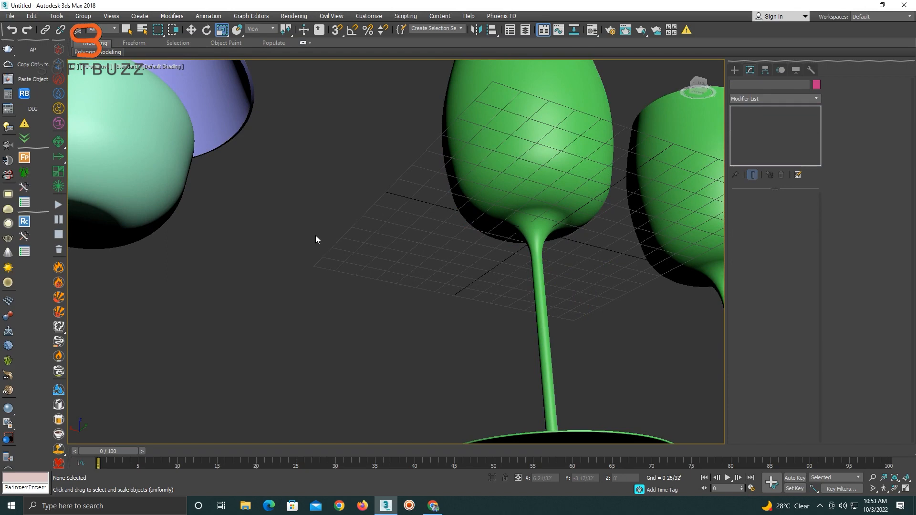
alt+middle_drag(482, 236, 479, 282)
scroll(476, 265, down, 3)
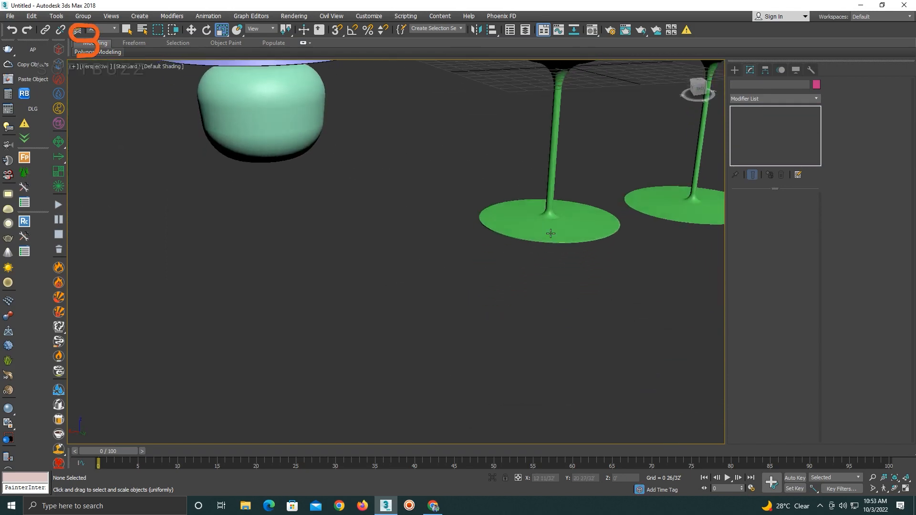
scroll(551, 233, up, 5)
click(552, 232)
scroll(553, 232, down, 10)
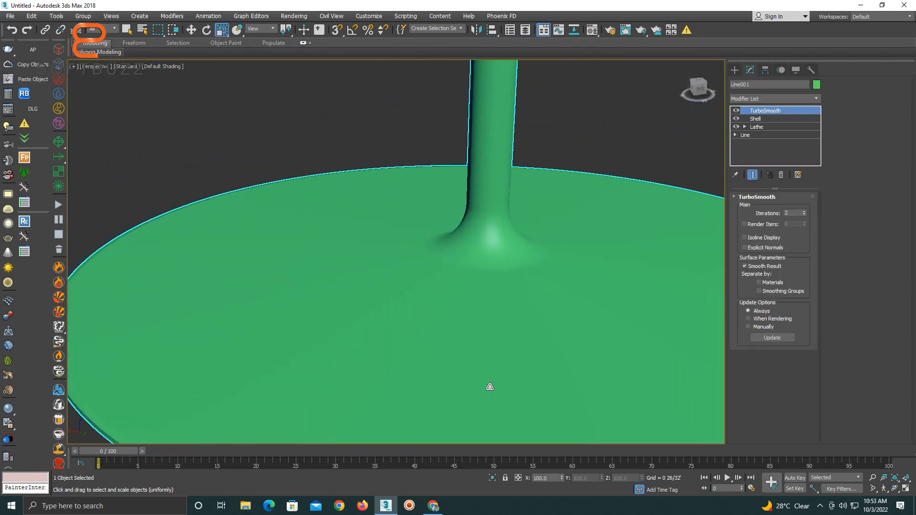
- Clear the selection and show both wine glasses and the lamp together in the front view
key(f)
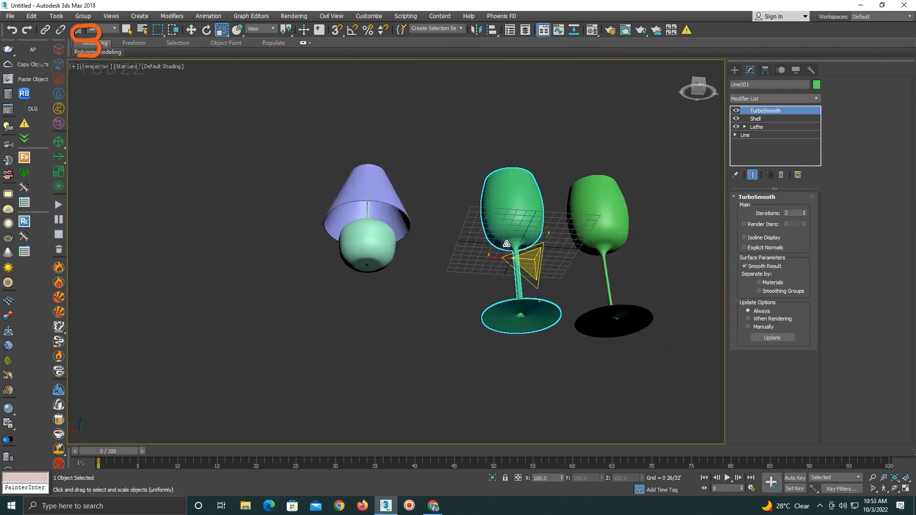
click(509, 260)
middle_drag(544, 260, 415, 261)
scroll(369, 266, down, 2)
scroll(369, 266, up, 1)
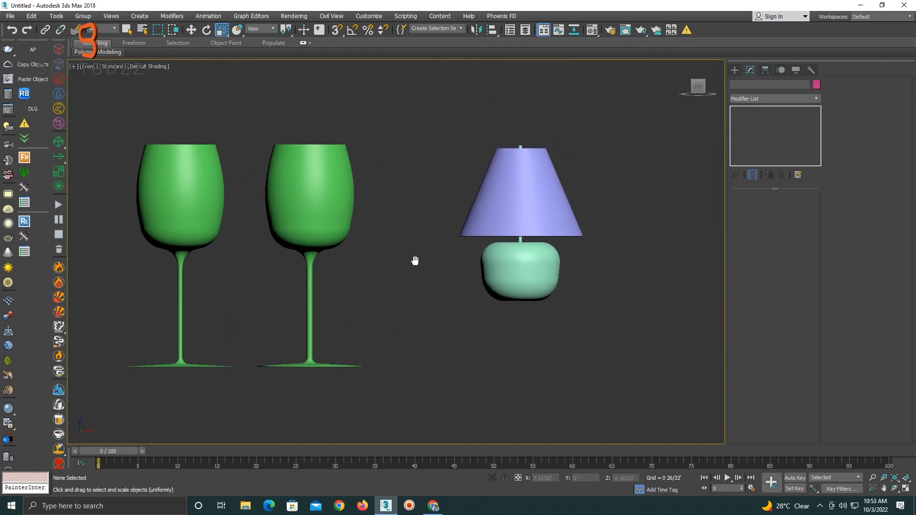